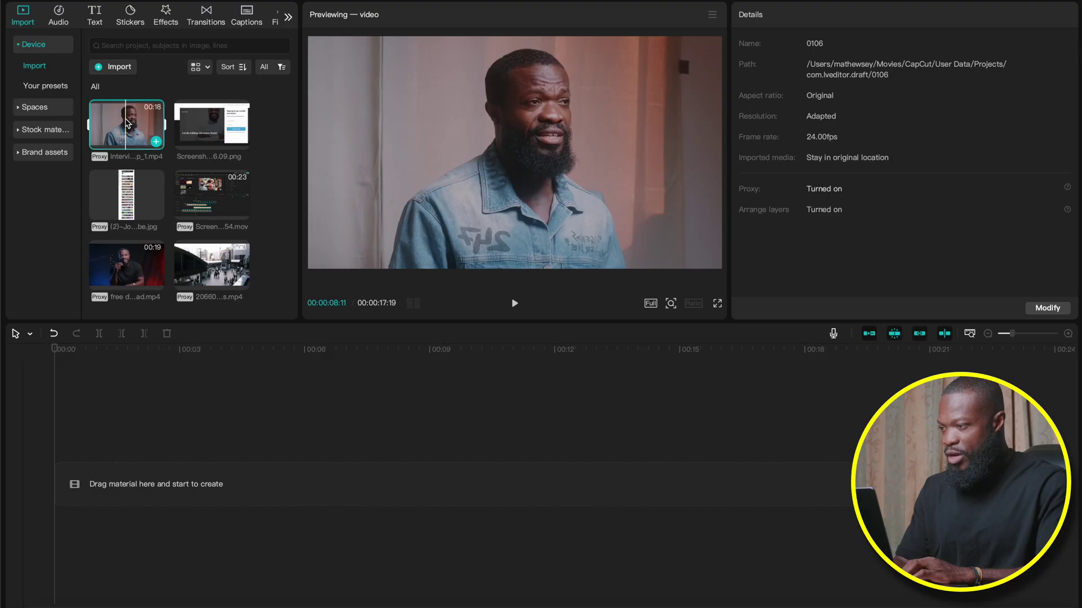
Add Interview setup_1.mp4 to the start of the timeline and duplicate it on the track above.
{"action": "left_click_drag", "start_coordinate": [121, 130], "coordinate": [112, 473]}
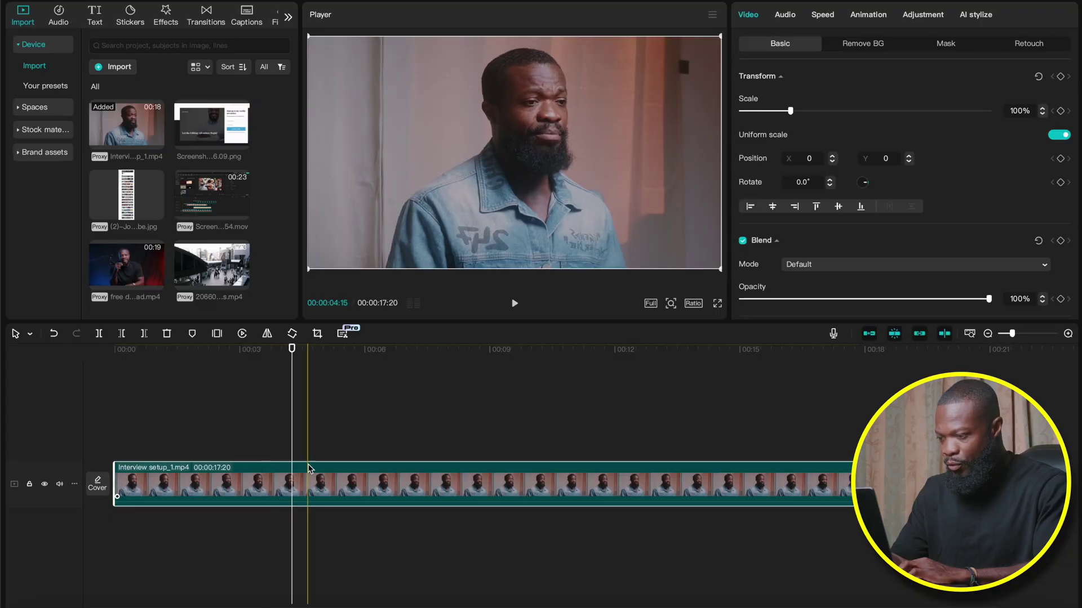
{"action": "left_click_drag", "start_coordinate": [282, 485], "coordinate": [281, 439]}
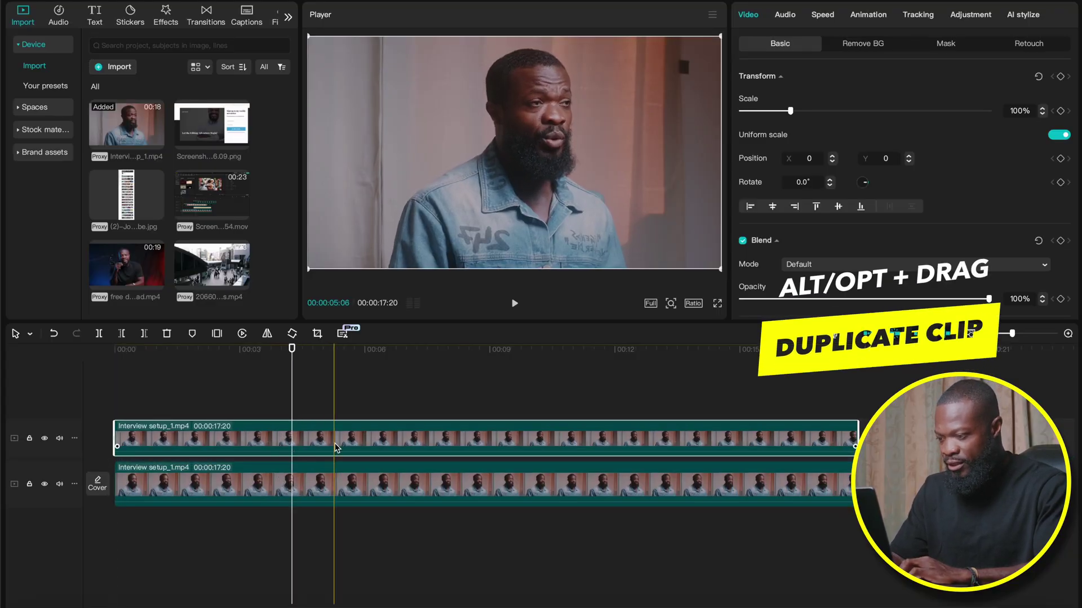
Disable the lower interview clip on the main track.
{"action": "left_click", "coordinate": [297, 480]}
{"action": "key", "text": "v"}
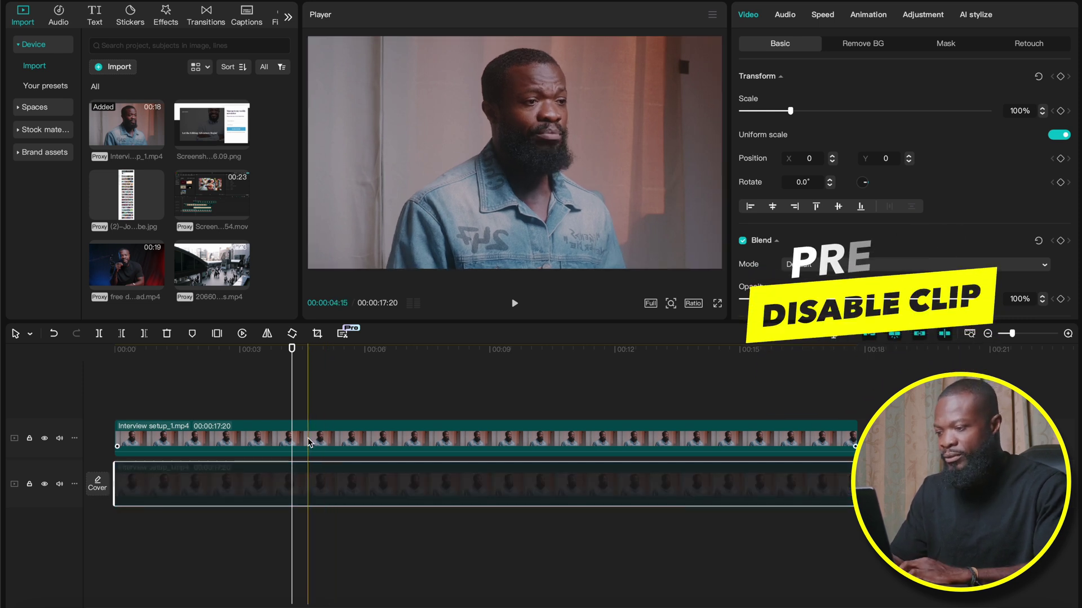
Apply automatic background removal to the upper interview clip and disable that clip as well.
{"action": "left_click", "coordinate": [338, 439]}
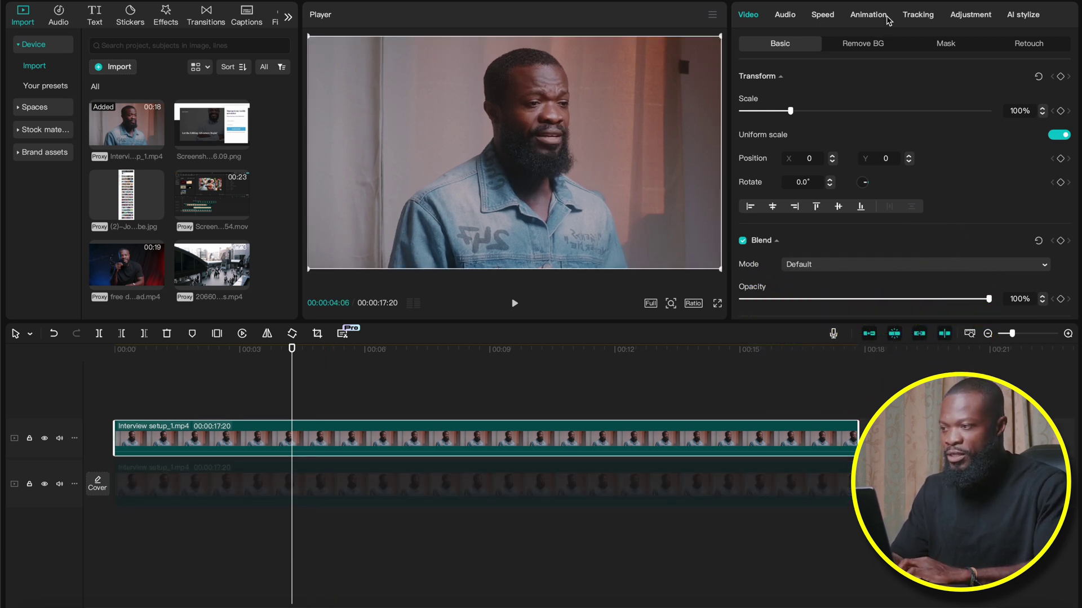
{"action": "left_click", "coordinate": [857, 46]}
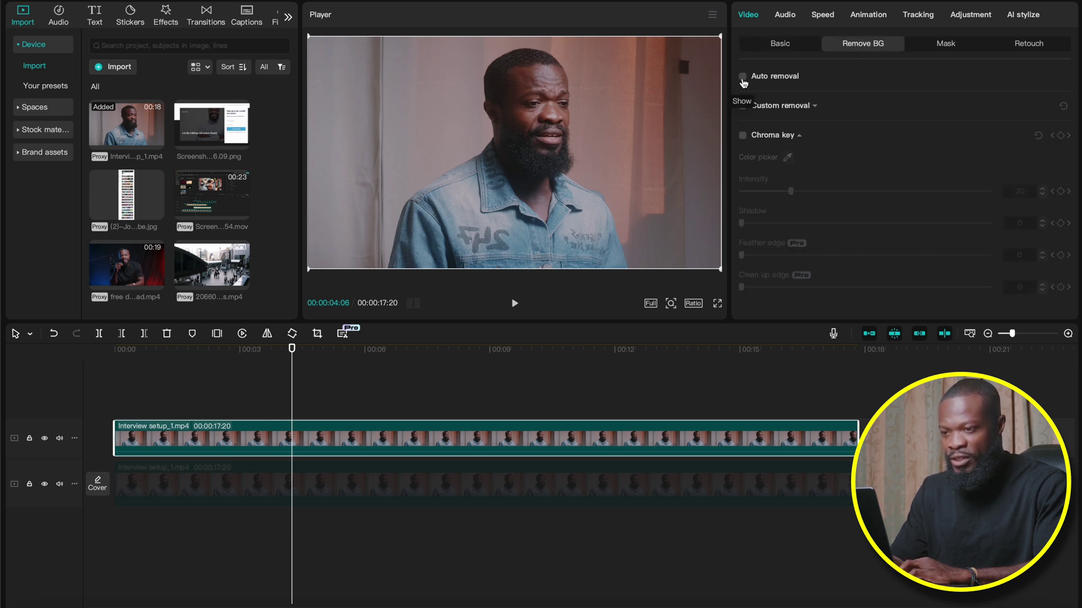
{"action": "left_click", "coordinate": [743, 78]}
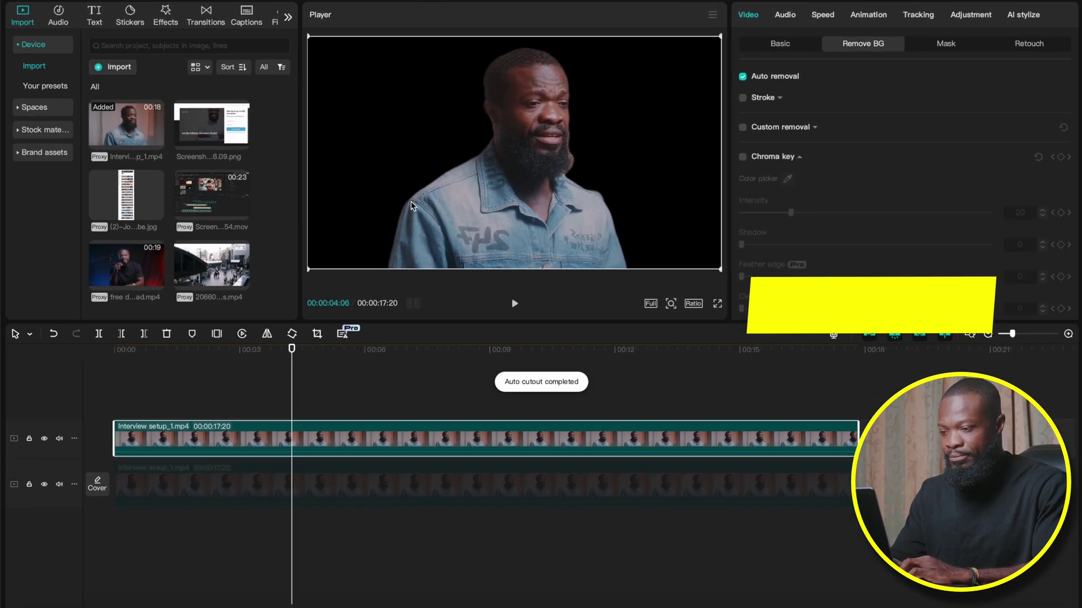
{"action": "left_click", "coordinate": [230, 585]}
{"action": "key", "text": "v"}
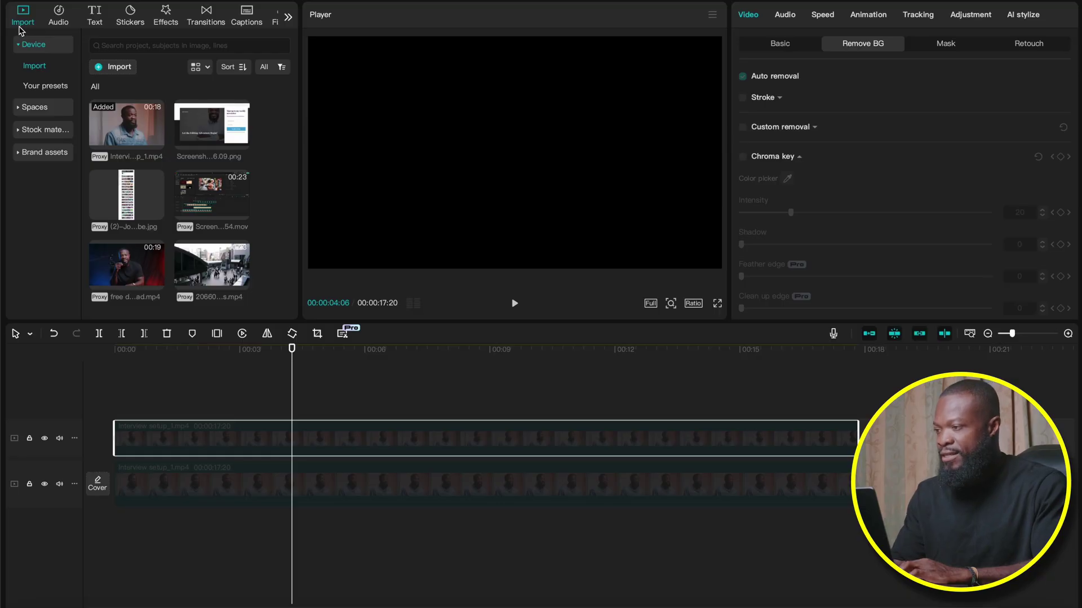
Find the solid dark green image among the stock Background materials and mark it as a favorite.
{"action": "left_click", "coordinate": [26, 130]}
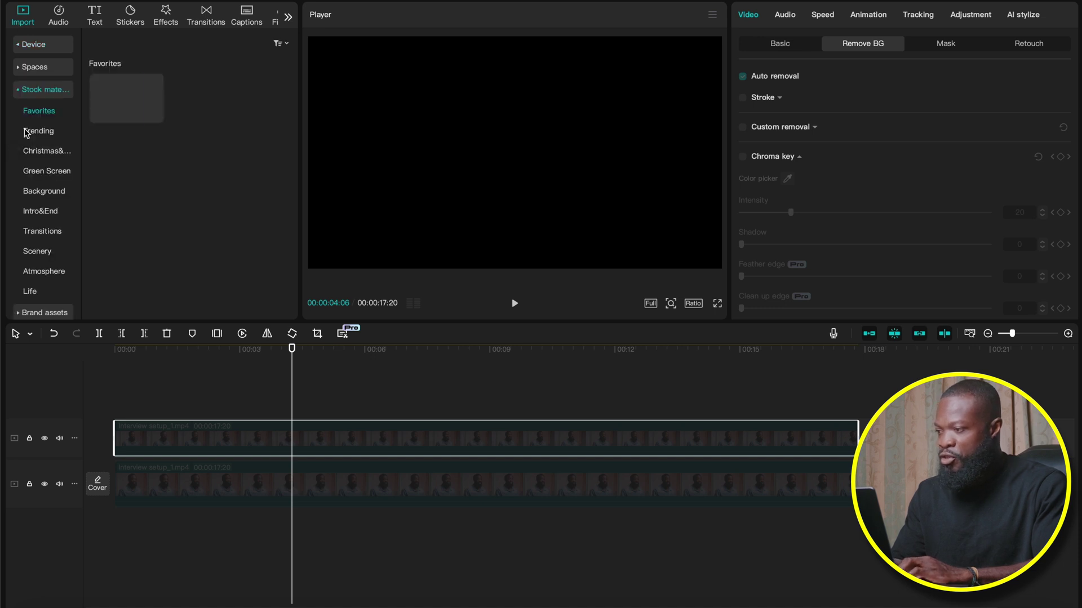
{"action": "left_click", "coordinate": [48, 195]}
{"action": "scroll", "coordinate": [172, 170], "scroll_direction": "down", "scroll_amount": 10}
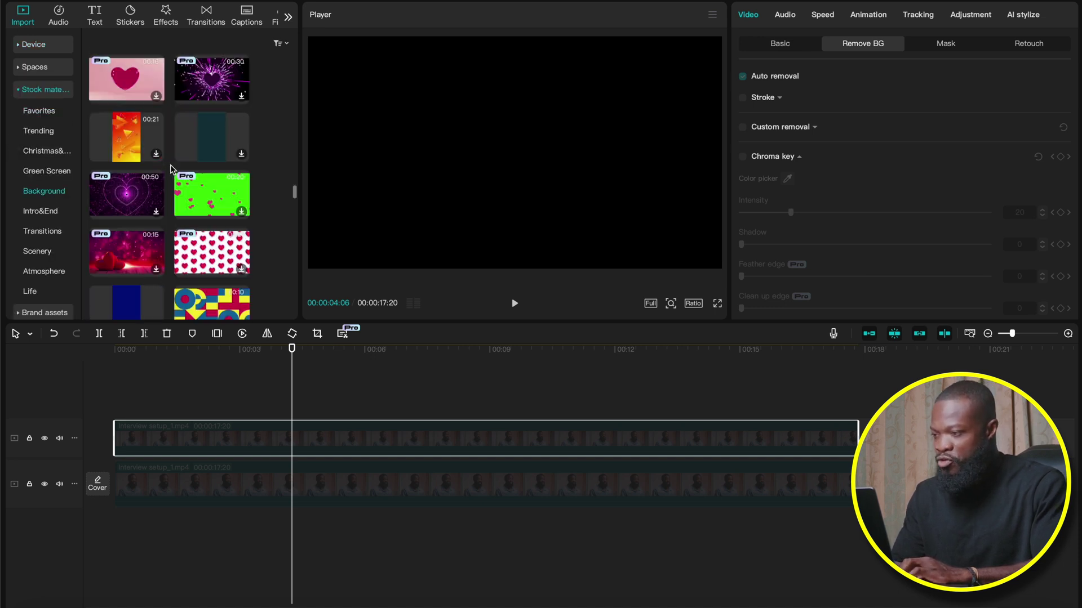
{"action": "scroll", "coordinate": [172, 170], "scroll_direction": "up", "scroll_amount": 10}
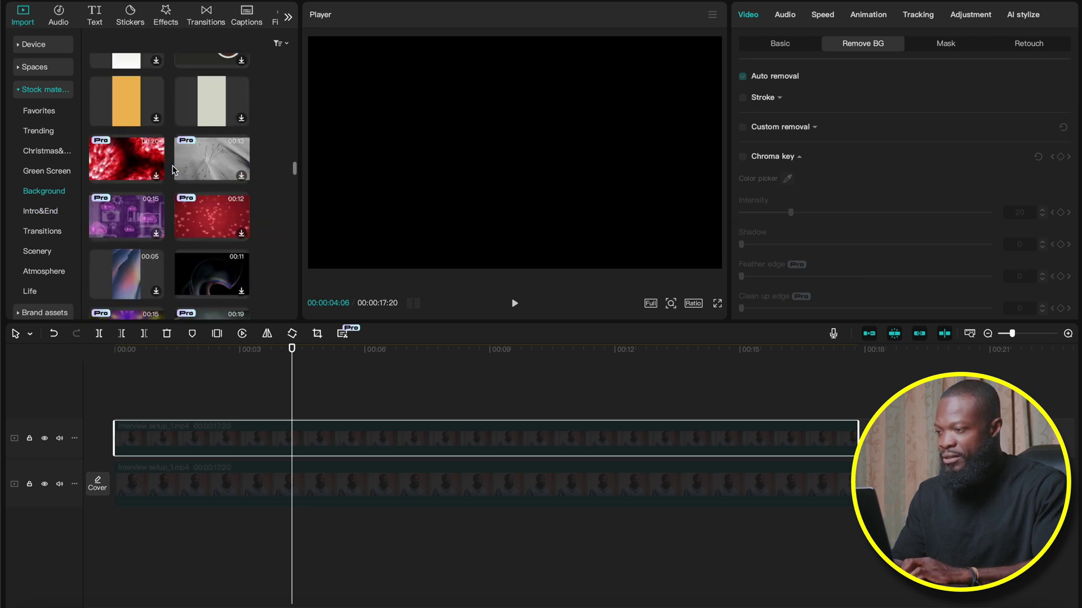
{"action": "scroll", "coordinate": [142, 206], "scroll_direction": "up", "scroll_amount": 3}
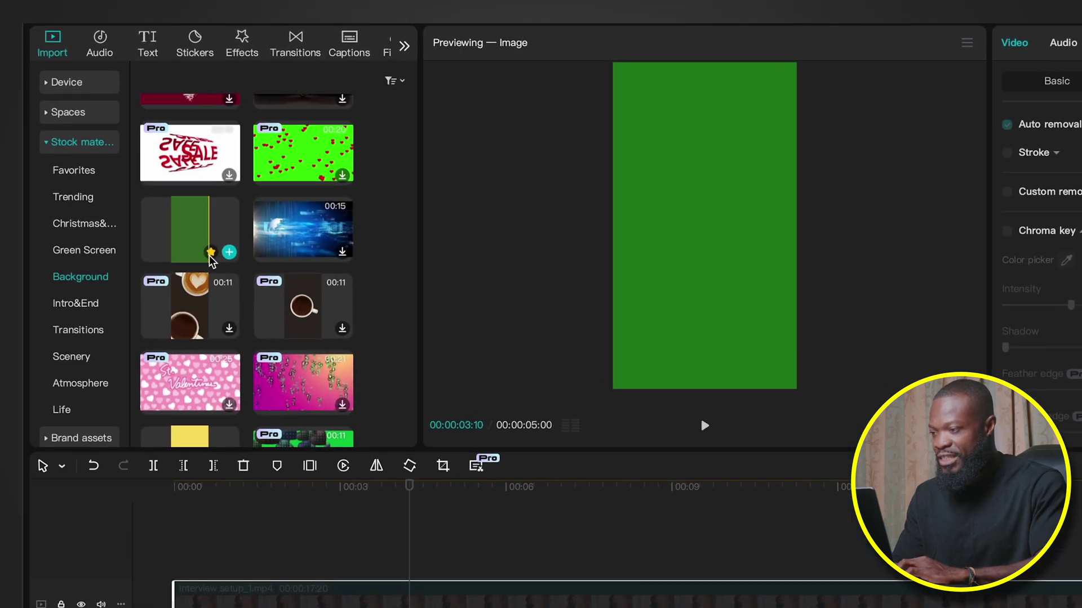
{"action": "left_click", "coordinate": [211, 252]}
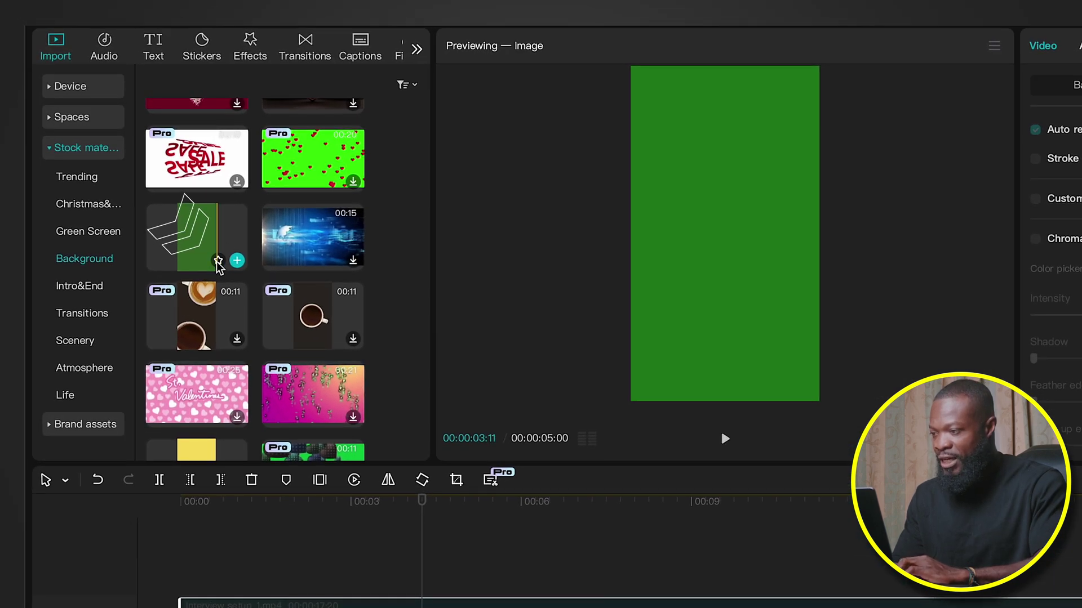
{"action": "left_click", "coordinate": [218, 261]}
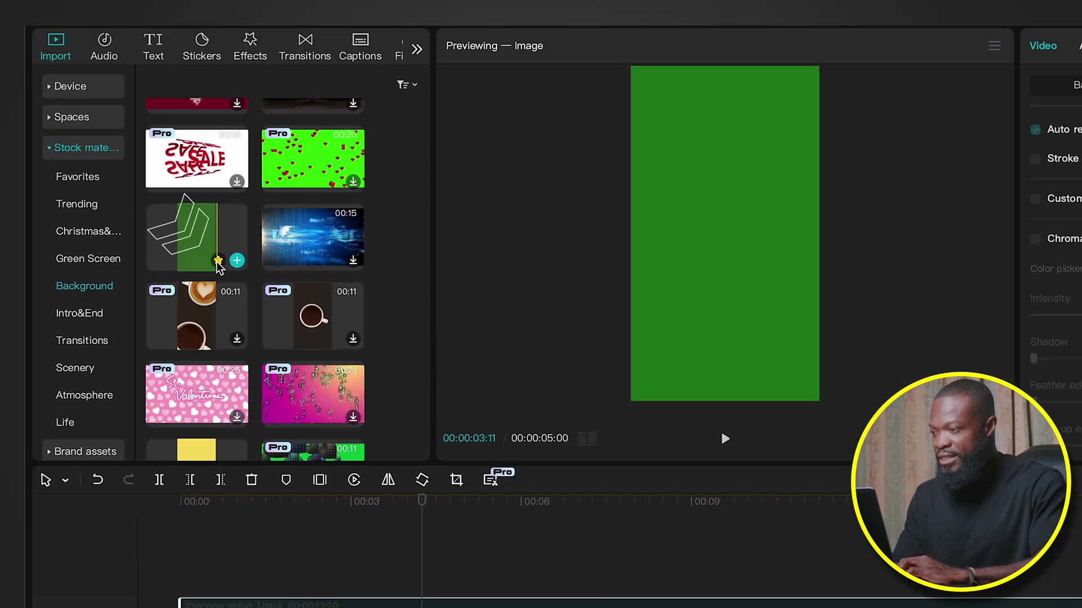
Place the favorite dark green background on a new track above the interview clips and extend it to 00:00:17:20.
{"action": "left_click", "coordinate": [70, 179]}
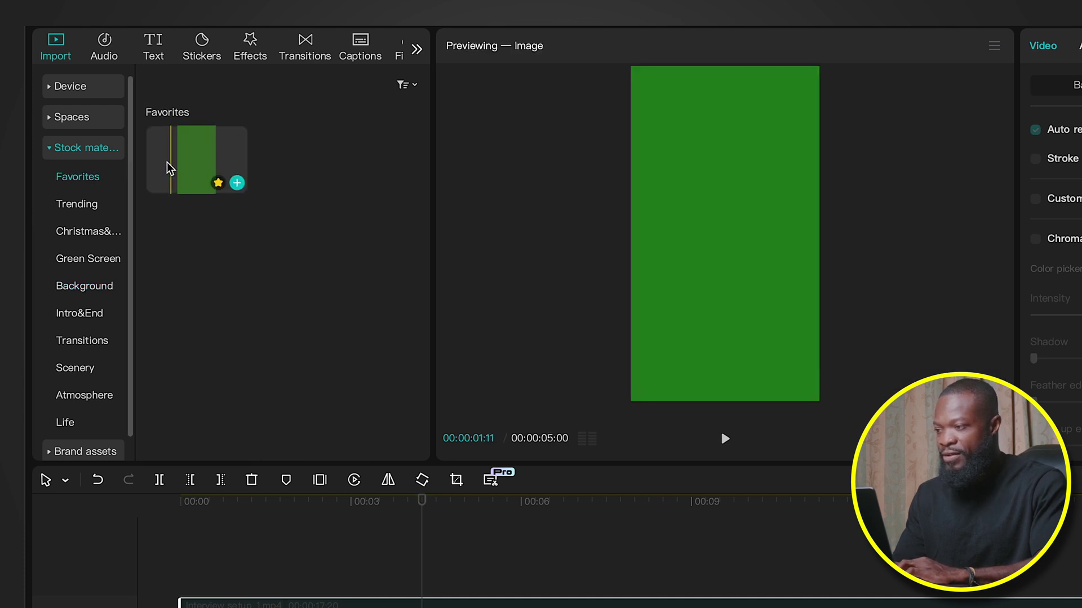
{"action": "left_click_drag", "start_coordinate": [189, 155], "coordinate": [177, 578]}
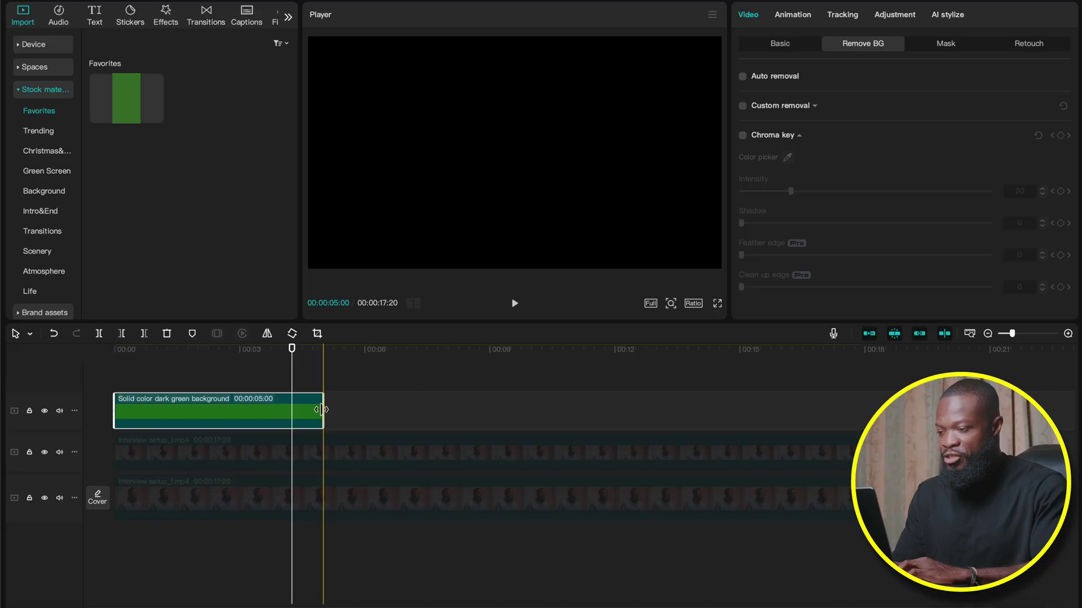
{"action": "left_click_drag", "start_coordinate": [324, 410], "coordinate": [852, 410]}
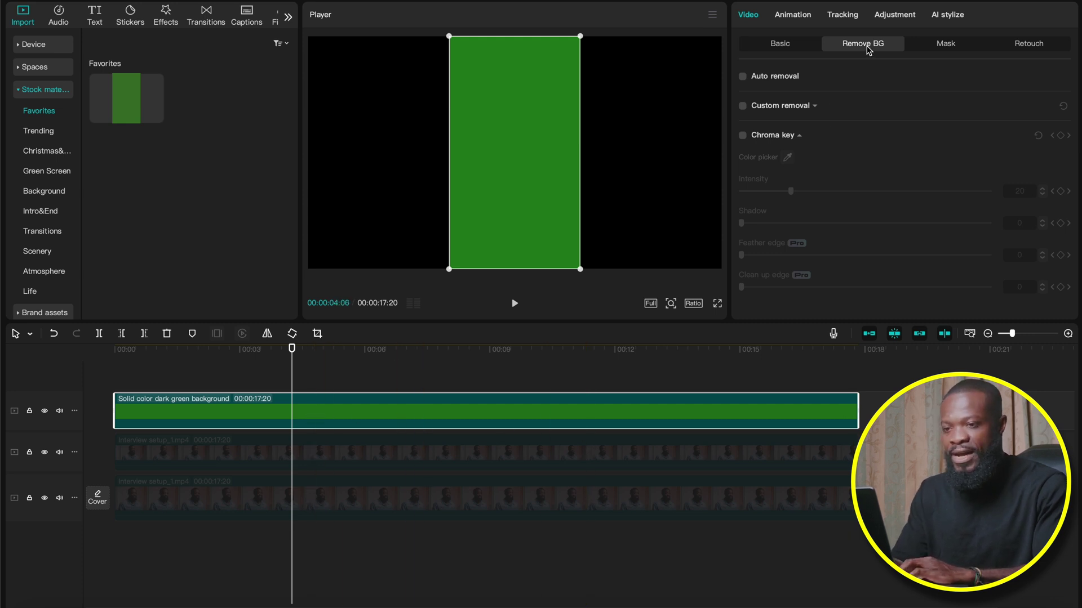
Apply a Rectangle mask to the green background and resize it to a centered square of about 267 by 268.
{"action": "left_click", "coordinate": [955, 43]}
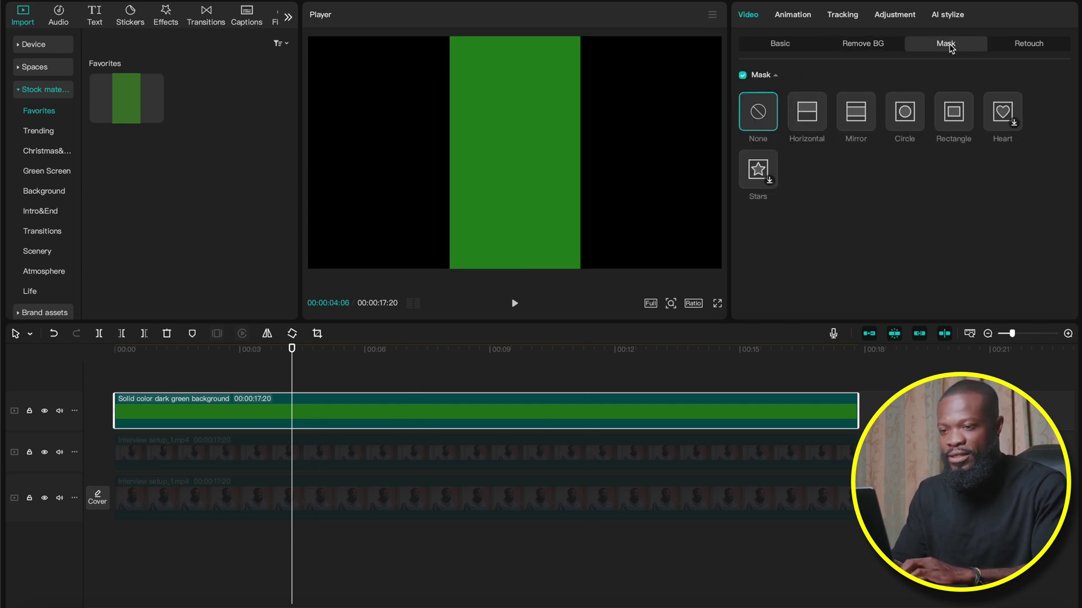
{"action": "left_click", "coordinate": [954, 115]}
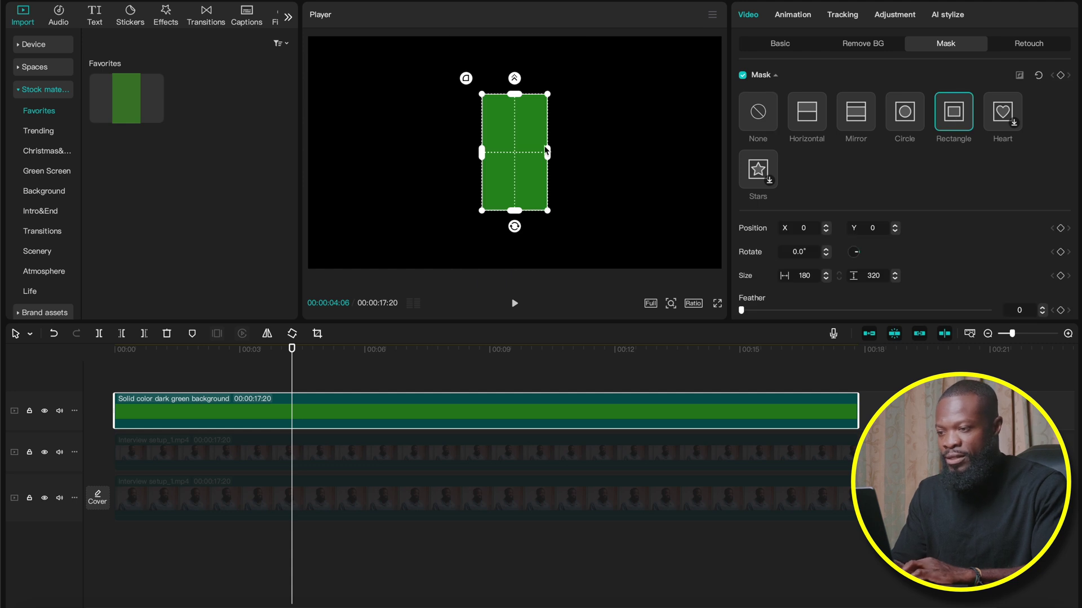
{"action": "left_click_drag", "start_coordinate": [550, 153], "coordinate": [576, 151]}
{"action": "left_click_drag", "start_coordinate": [514, 210], "coordinate": [515, 199]}
{"action": "left_click_drag", "start_coordinate": [578, 155], "coordinate": [563, 152]}
{"action": "left_click_drag", "start_coordinate": [512, 110], "coordinate": [515, 108]}
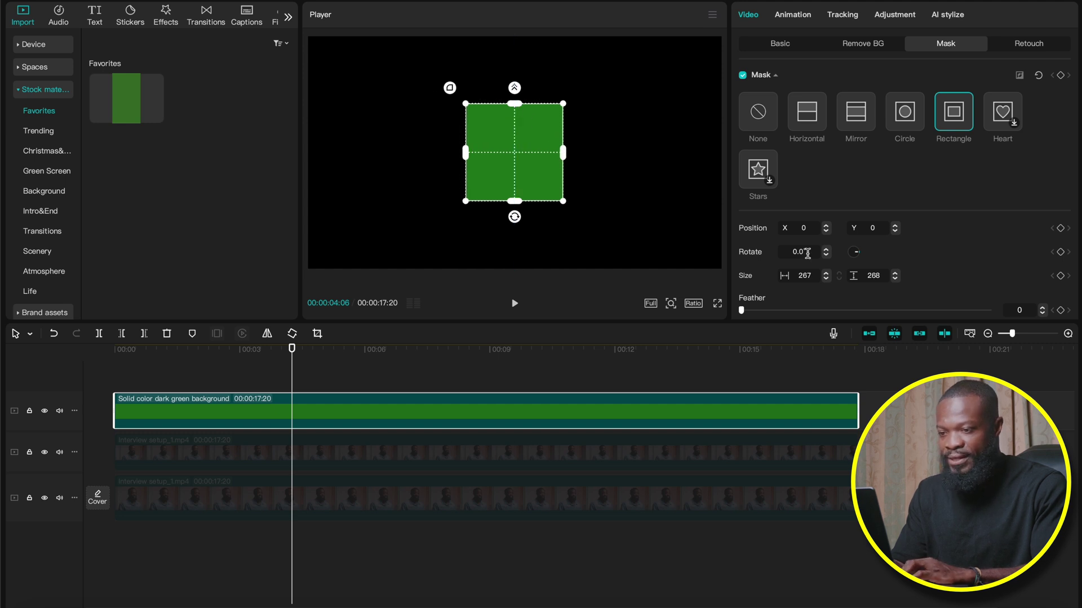
Set the mask's round corners to 12 and adjust the rounding slightly with the mask's corner handle.
{"action": "scroll", "coordinate": [816, 262], "scroll_direction": "down", "scroll_amount": 2}
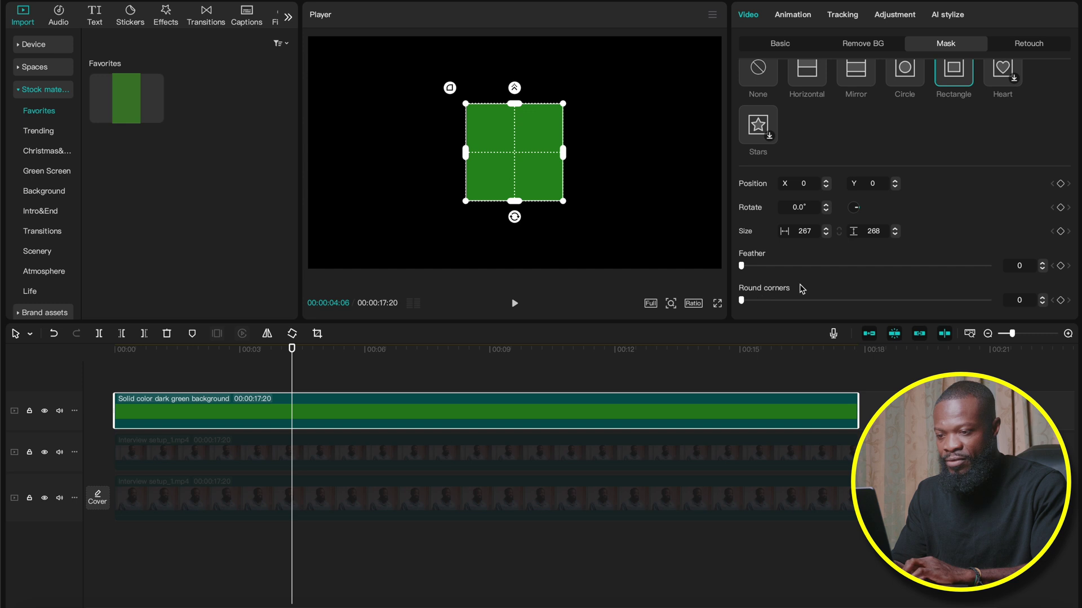
{"action": "type", "text": "12"}
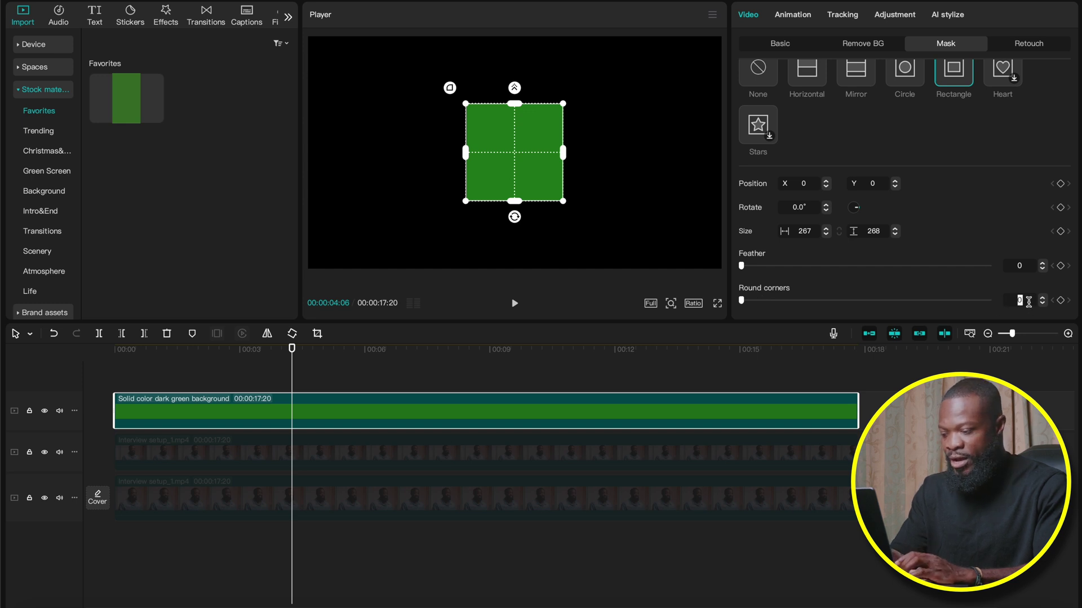
{"action": "key", "text": "Return"}
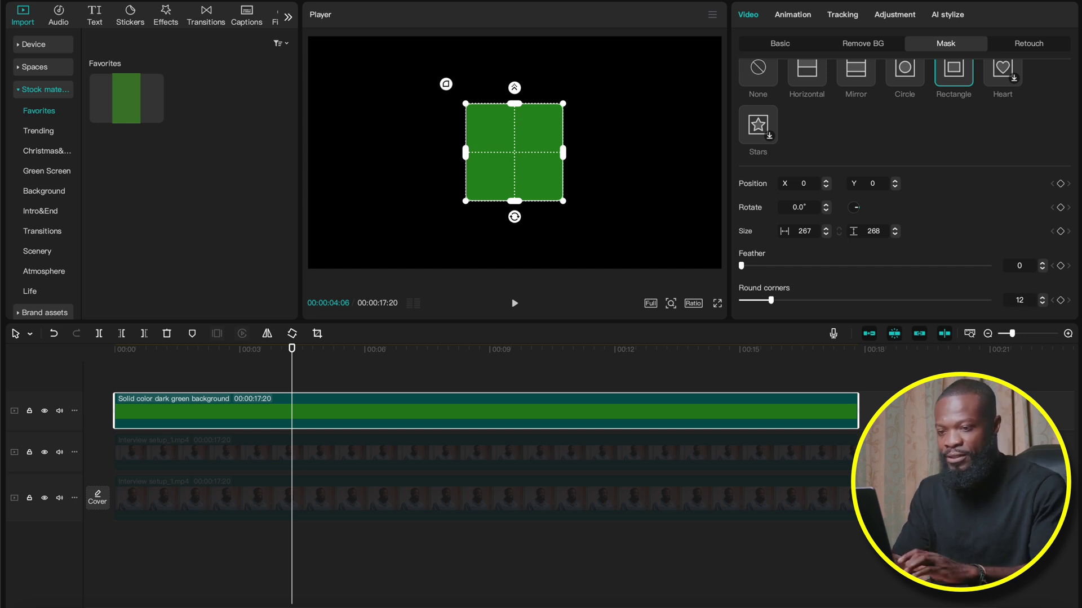
{"action": "left_click", "coordinate": [305, 382]}
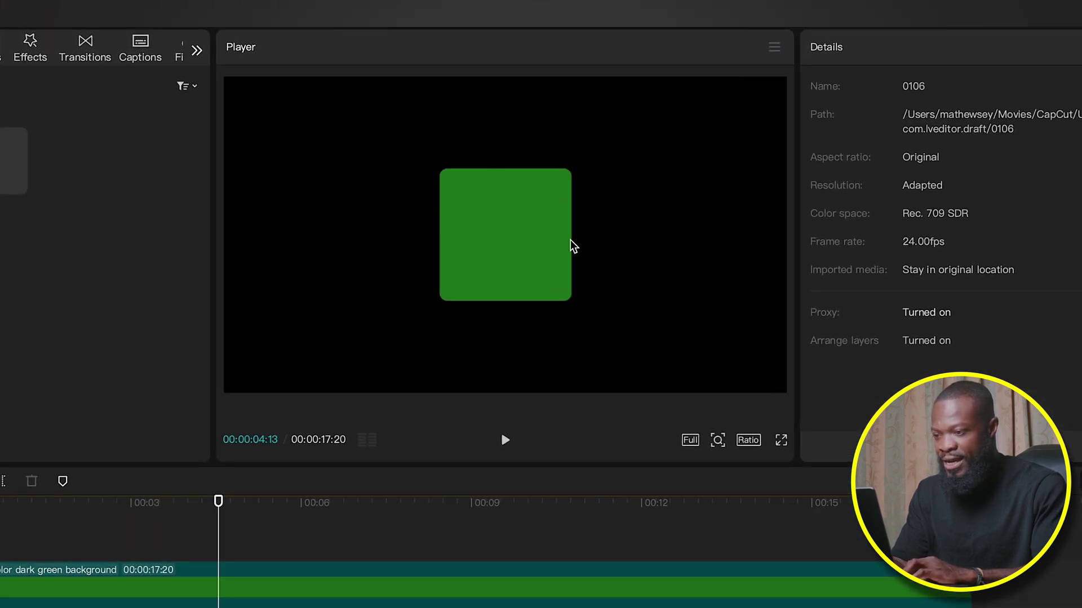
{"action": "left_click", "coordinate": [247, 583]}
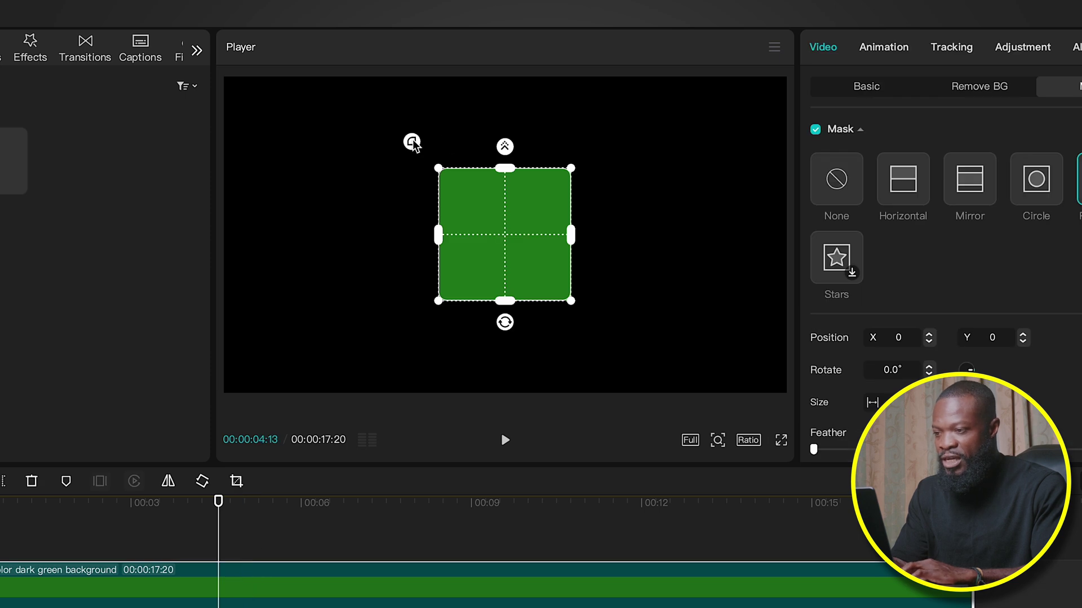
{"action": "mouse_move", "coordinate": [413, 144]}
{"action": "left_mouse_down"}
{"action": "mouse_move", "coordinate": [394, 123]}
{"action": "mouse_move", "coordinate": [409, 139]}
{"action": "left_mouse_up"}
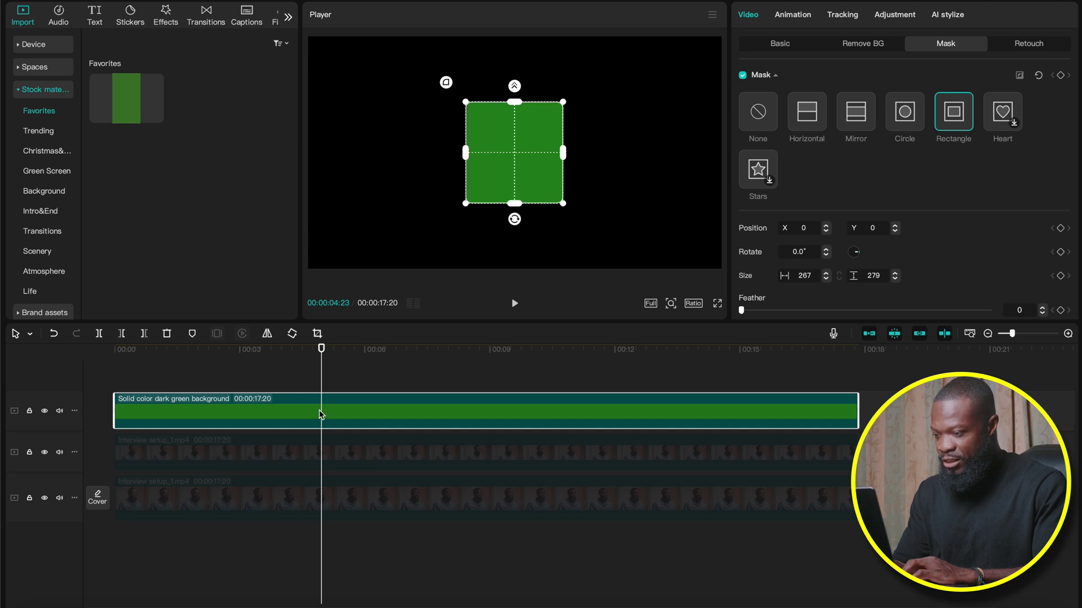
Duplicate the masked green clip on the track above and scale the lower copy to 102%.
{"action": "left_click_drag", "start_coordinate": [320, 414], "coordinate": [320, 391]}
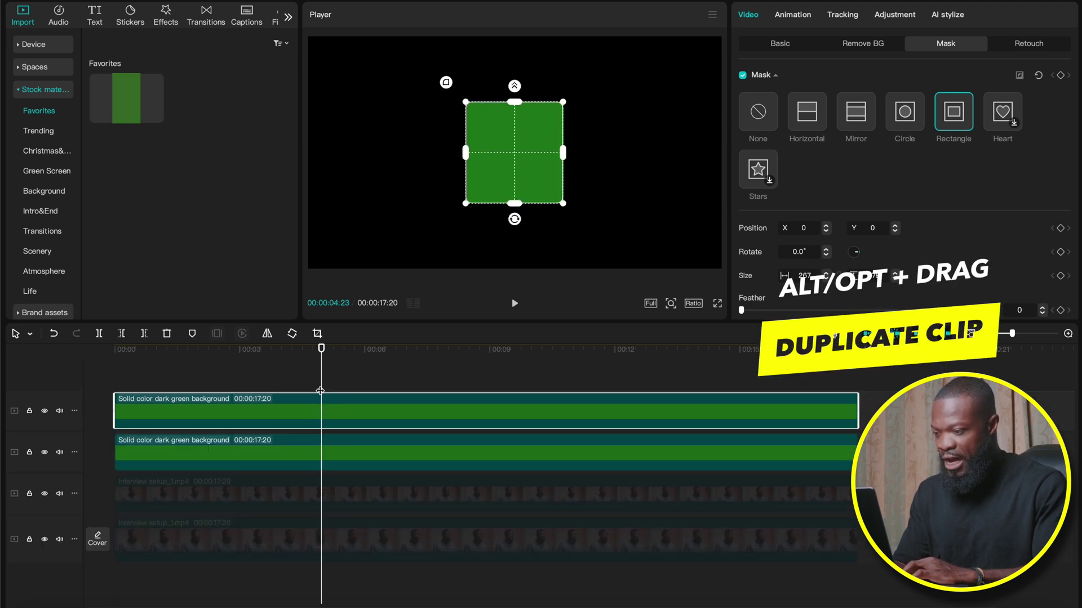
{"action": "left_click", "coordinate": [320, 454]}
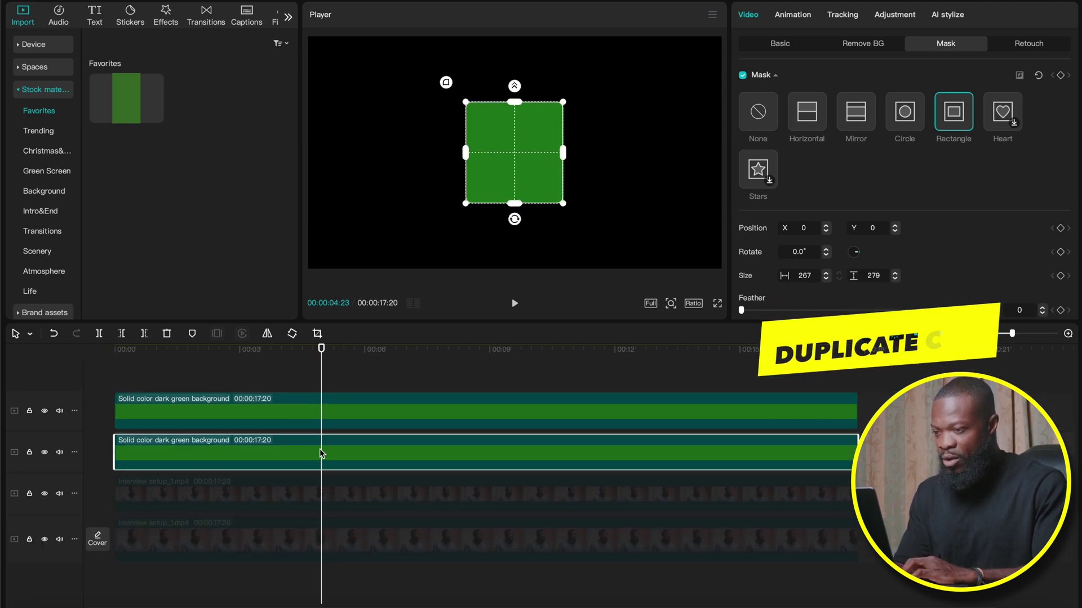
{"action": "left_click", "coordinate": [770, 45]}
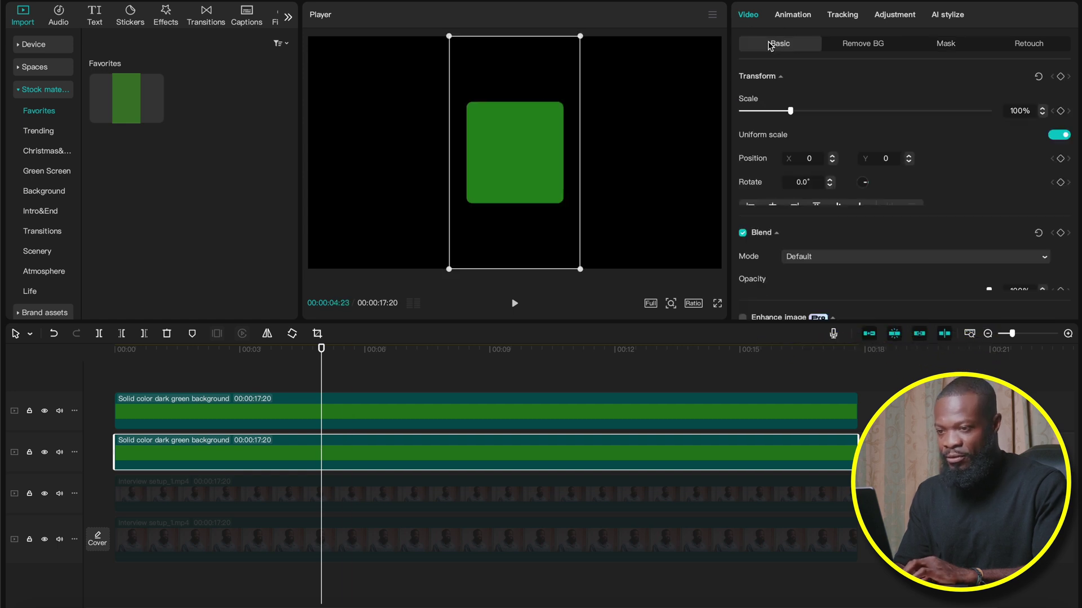
{"action": "left_click", "coordinate": [1042, 109]}
{"action": "left_click", "coordinate": [1042, 109]}
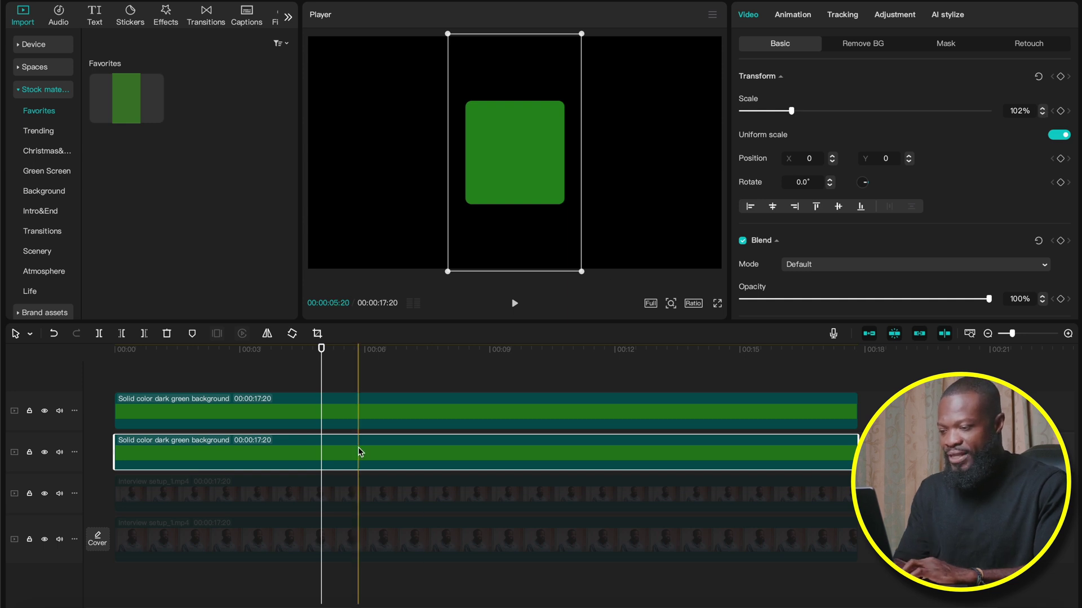
Adjust the lower green copy into a white outline with Saturation -50, Exposure 50, Highlight 50 and Whites 50.
{"action": "left_click", "coordinate": [895, 19]}
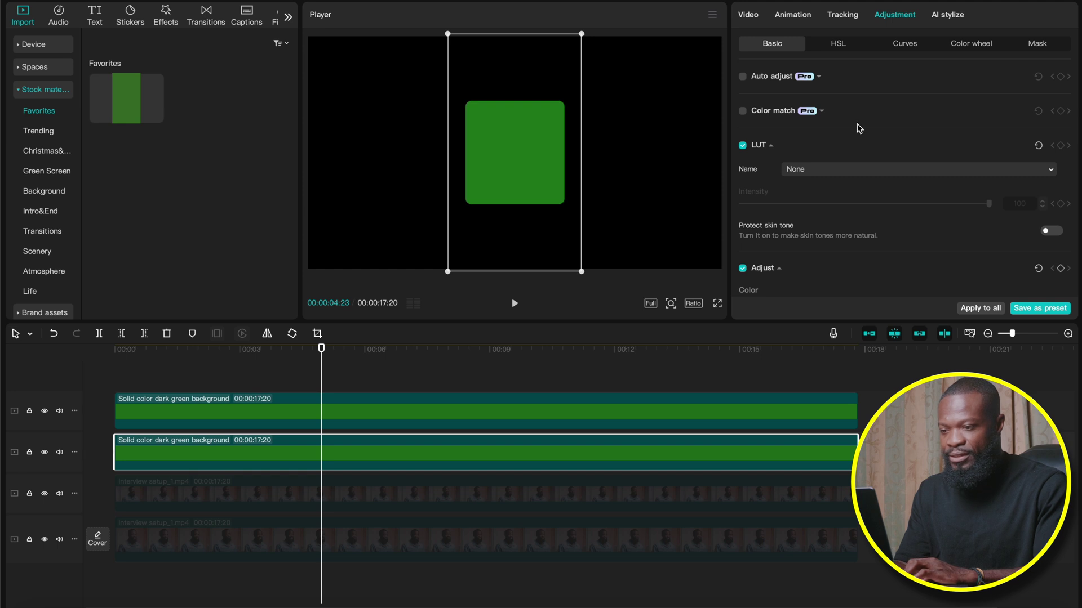
{"action": "scroll", "coordinate": [859, 129], "scroll_direction": "down", "scroll_amount": 5}
{"action": "left_click_drag", "start_coordinate": [831, 172], "coordinate": [670, 169]}
{"action": "left_click_drag", "start_coordinate": [866, 227], "coordinate": [992, 227]}
{"action": "scroll", "coordinate": [896, 239], "scroll_direction": "down", "scroll_amount": 2}
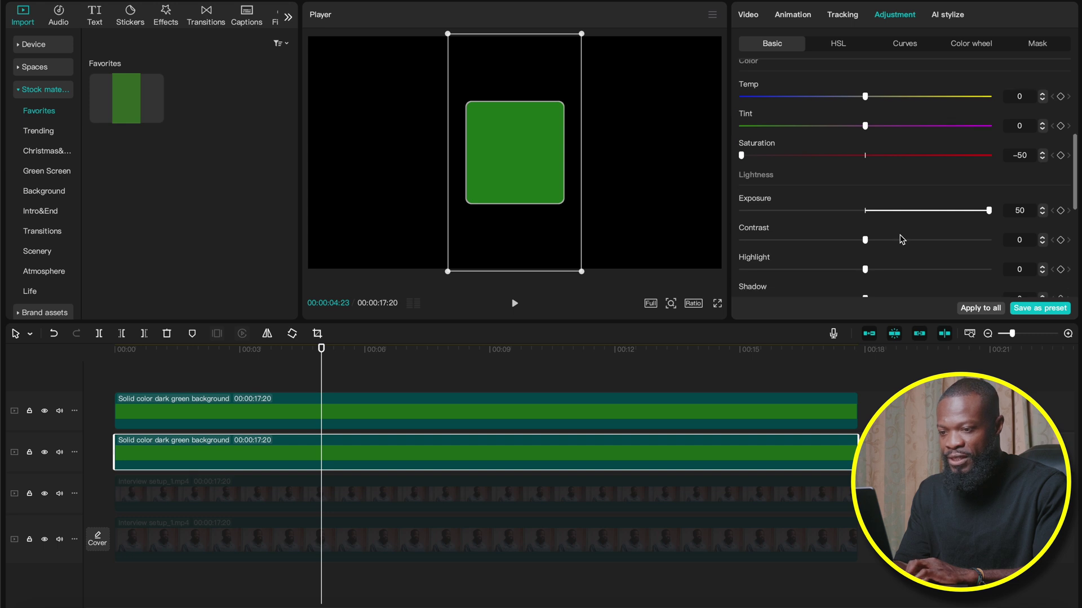
{"action": "left_click_drag", "start_coordinate": [864, 254], "coordinate": [1003, 248]}
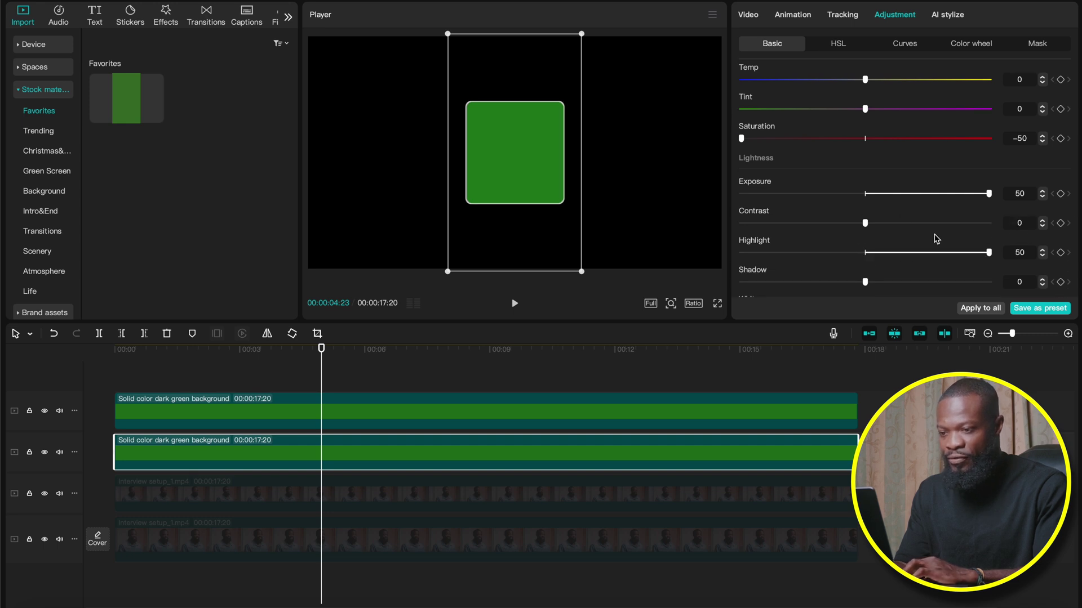
{"action": "scroll", "coordinate": [927, 236], "scroll_direction": "down", "scroll_amount": 5}
{"action": "left_click_drag", "start_coordinate": [866, 210], "coordinate": [1062, 213]}
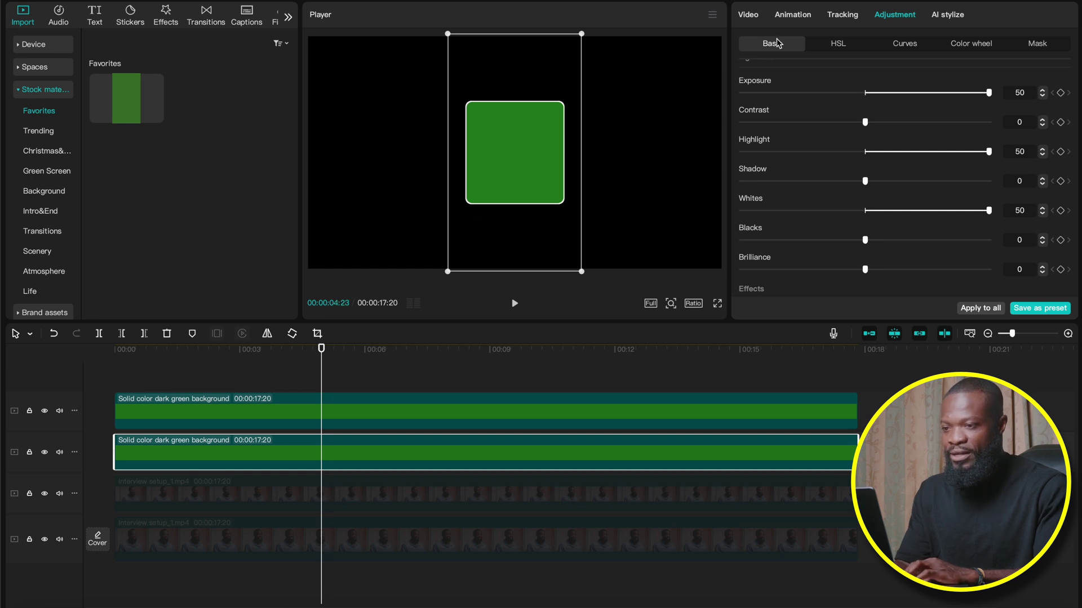
Try a larger scale for the lower green copy and return it to 102%.
{"action": "left_click", "coordinate": [750, 15]}
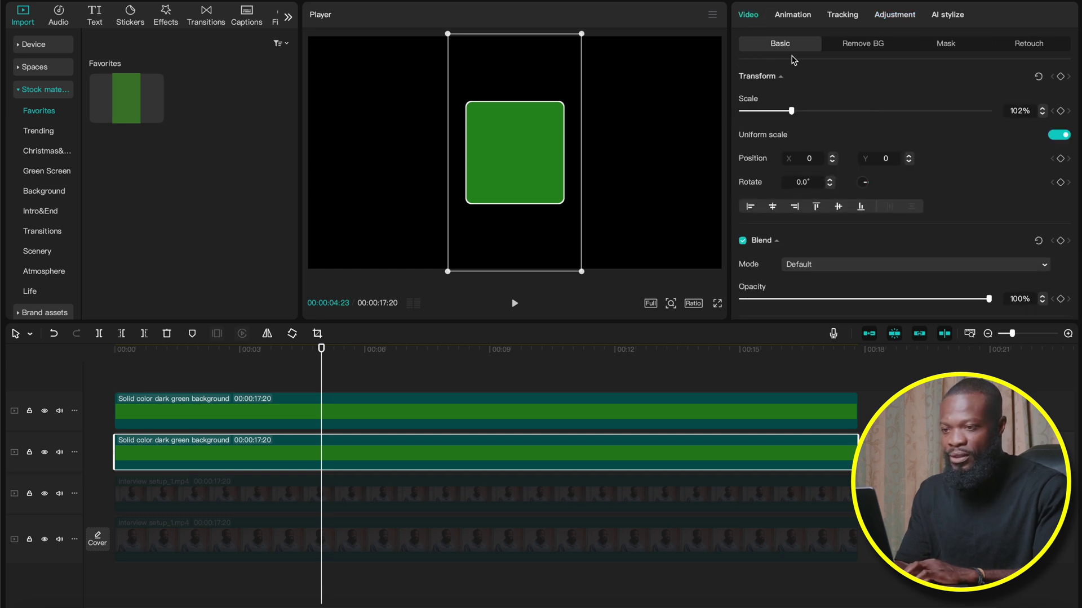
{"action": "left_click", "coordinate": [1043, 109]}
{"action": "left_click", "coordinate": [1042, 109]}
{"action": "left_click", "coordinate": [1042, 114]}
{"action": "left_click", "coordinate": [1042, 114]}
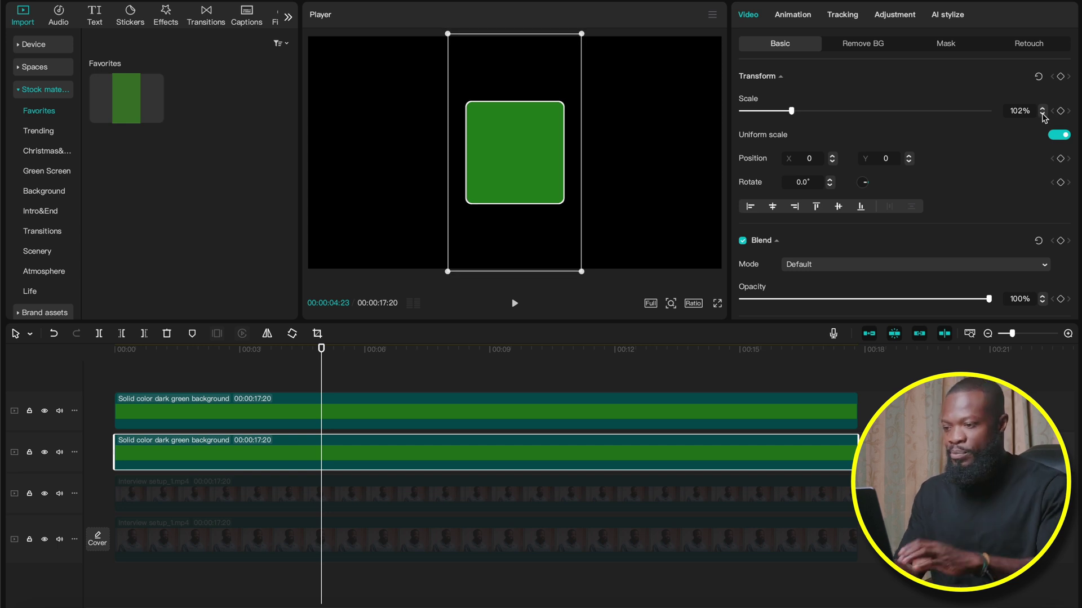
Duplicate the upper green clip onto a new top track and turn that copy dark grey with Saturation -50 and Blacks -10.
{"action": "left_click", "coordinate": [293, 414]}
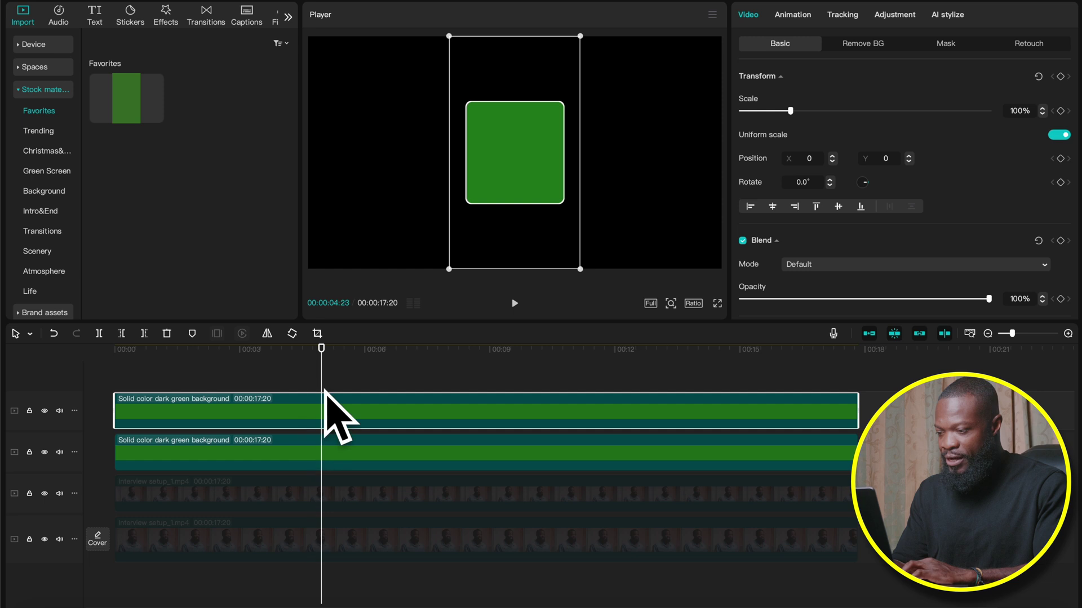
{"action": "mouse_move", "coordinate": [324, 411]}
{"action": "left_mouse_down"}
{"action": "mouse_move", "coordinate": [321, 364]}
{"action": "mouse_move", "coordinate": [308, 418]}
{"action": "left_mouse_up"}
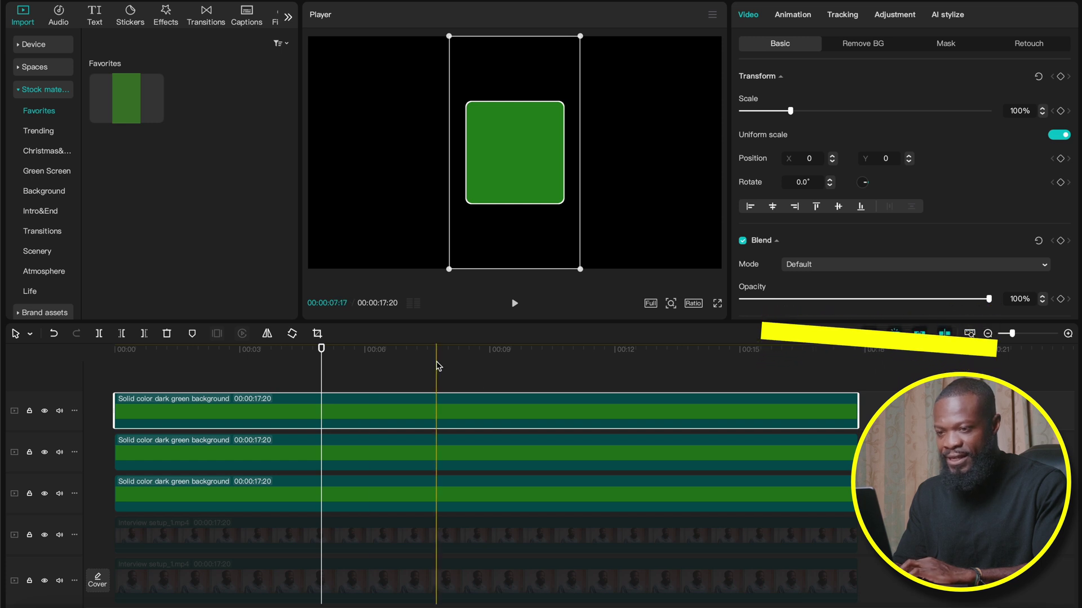
{"action": "left_click", "coordinate": [895, 16]}
{"action": "scroll", "coordinate": [894, 149], "scroll_direction": "down", "scroll_amount": 10}
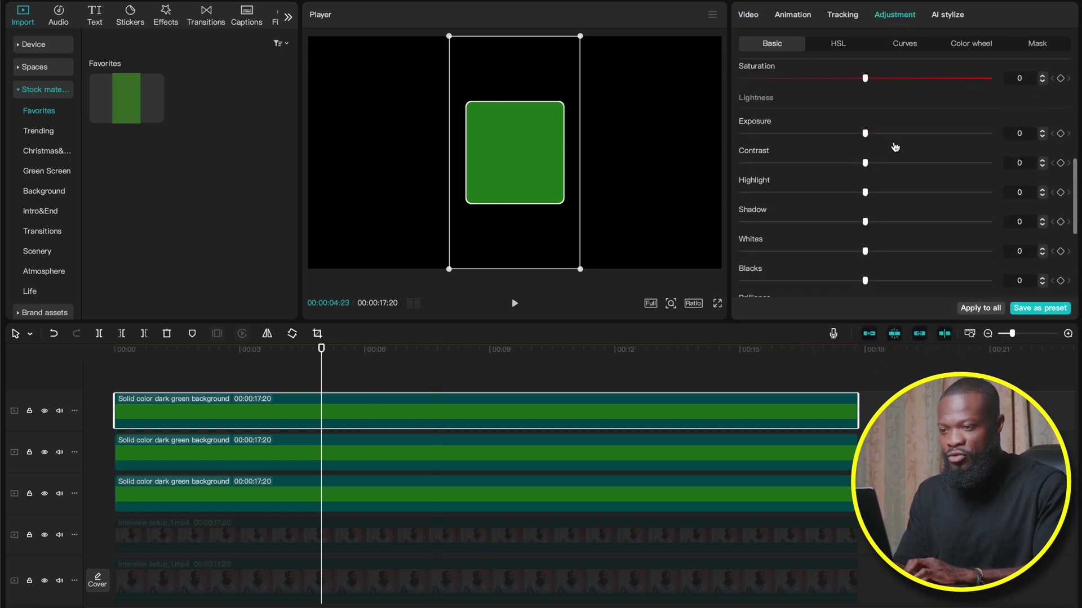
{"action": "left_click_drag", "start_coordinate": [865, 107], "coordinate": [664, 106]}
{"action": "scroll", "coordinate": [826, 246], "scroll_direction": "down", "scroll_amount": 2}
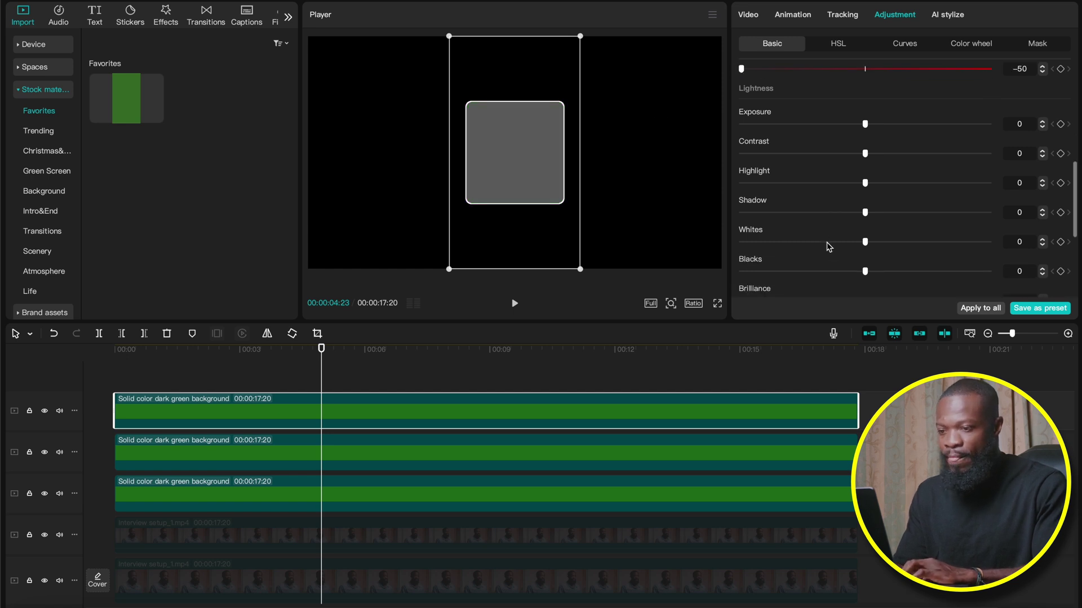
{"action": "left_click_drag", "start_coordinate": [865, 265], "coordinate": [840, 264]}
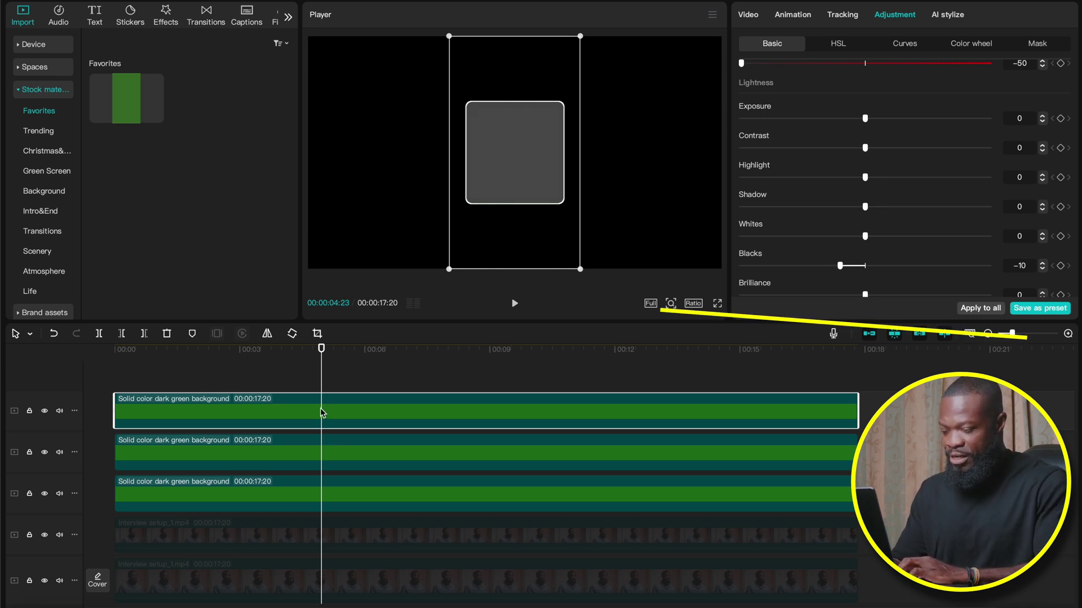
Convert the grey clip into a compound clip and give it a horizontal mask rotated -180° at Y -29.
{"action": "key", "text": "alt+g"}
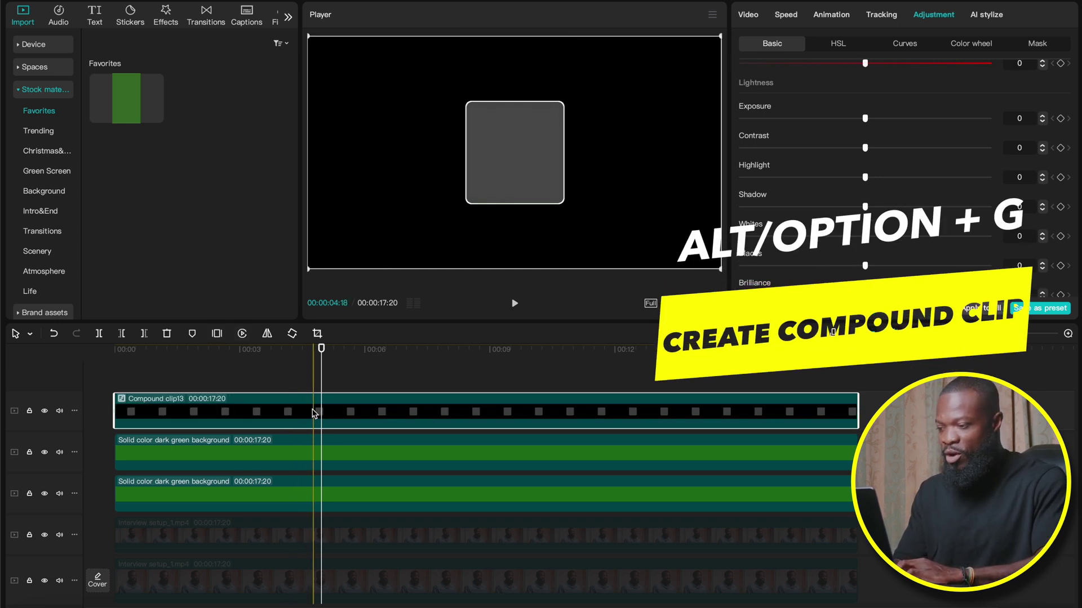
{"action": "left_click", "coordinate": [749, 16]}
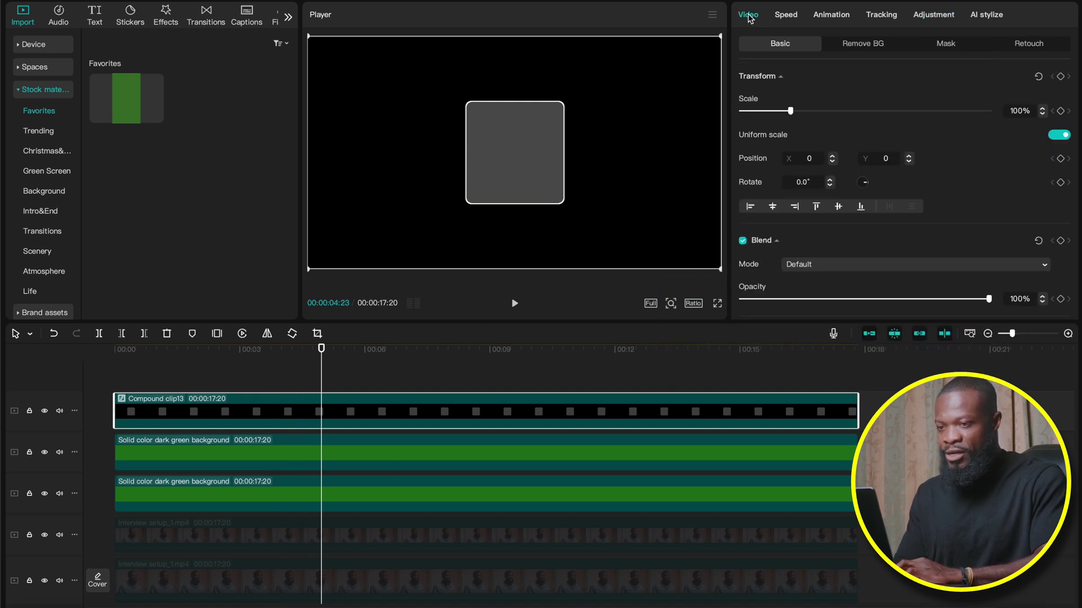
{"action": "left_click", "coordinate": [946, 44]}
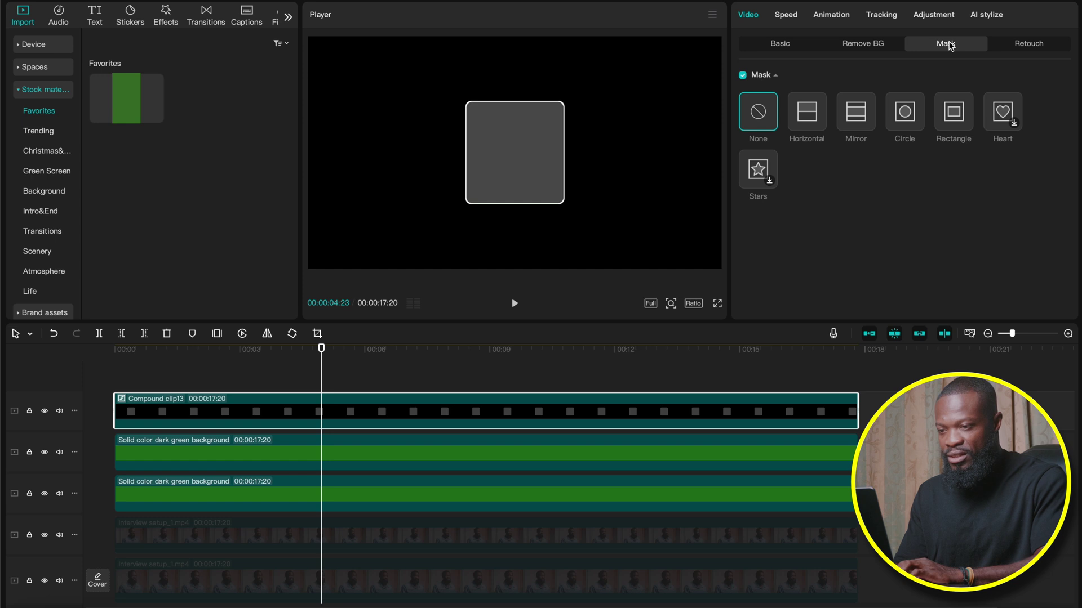
{"action": "left_click", "coordinate": [807, 113]}
{"action": "mouse_move", "coordinate": [514, 168]}
{"action": "left_mouse_down"}
{"action": "mouse_move", "coordinate": [528, 162]}
{"action": "mouse_move", "coordinate": [518, 130]}
{"action": "mouse_move", "coordinate": [526, 163]}
{"action": "left_mouse_up"}
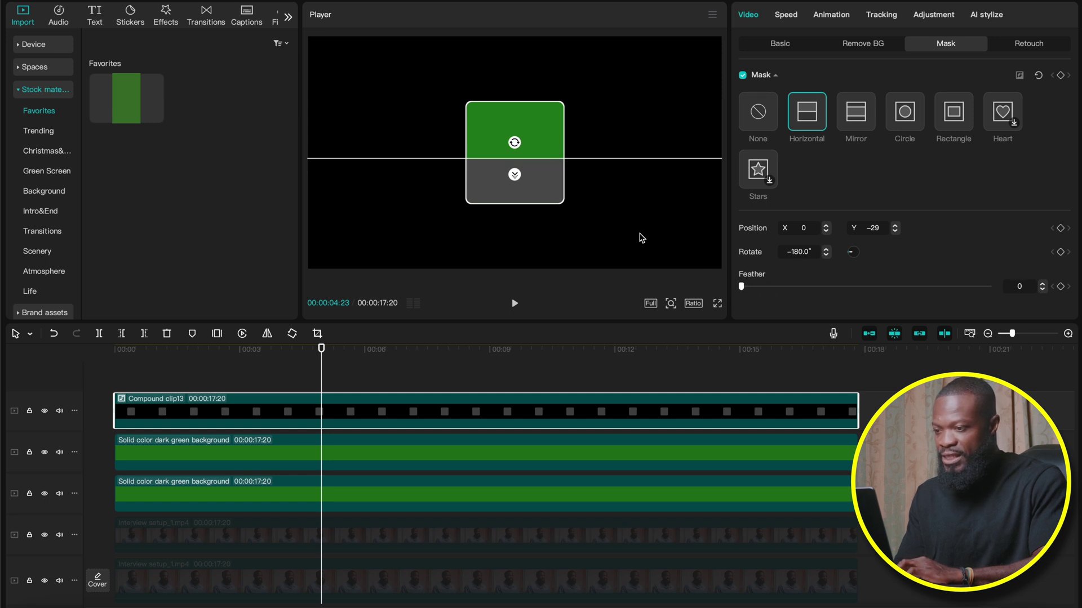
Feather the horizontal mask to 57 and move its line to Y 0 to blend the green into grey.
{"action": "left_click_drag", "start_coordinate": [515, 176], "coordinate": [516, 190]}
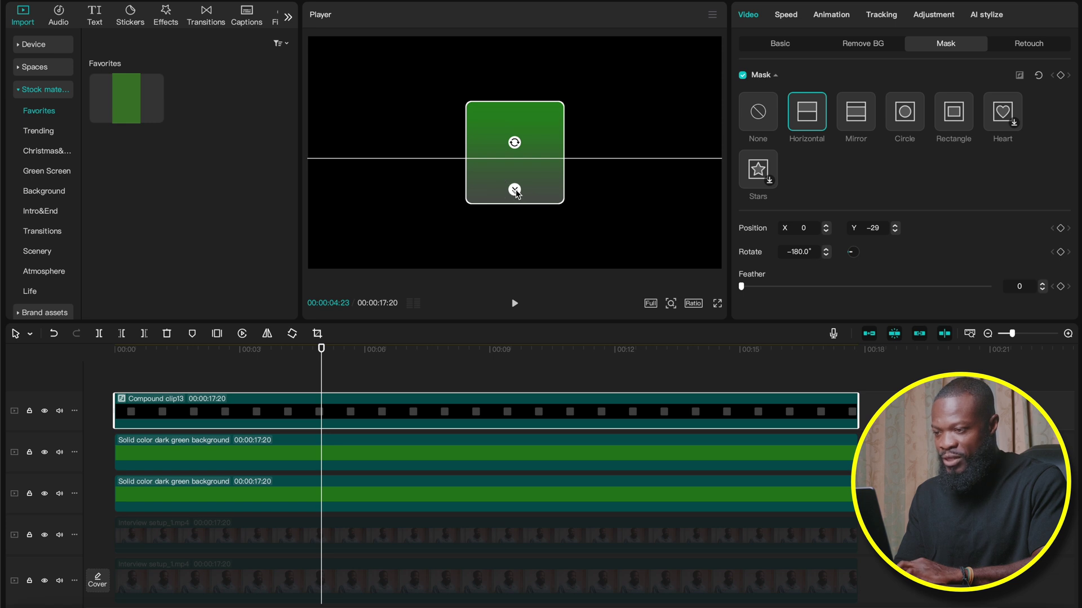
{"action": "left_click_drag", "start_coordinate": [530, 162], "coordinate": [530, 151]}
{"action": "left_click_drag", "start_coordinate": [529, 149], "coordinate": [529, 155]}
{"action": "left_click", "coordinate": [514, 187]}
{"action": "left_click_drag", "start_coordinate": [515, 192], "coordinate": [499, 187]}
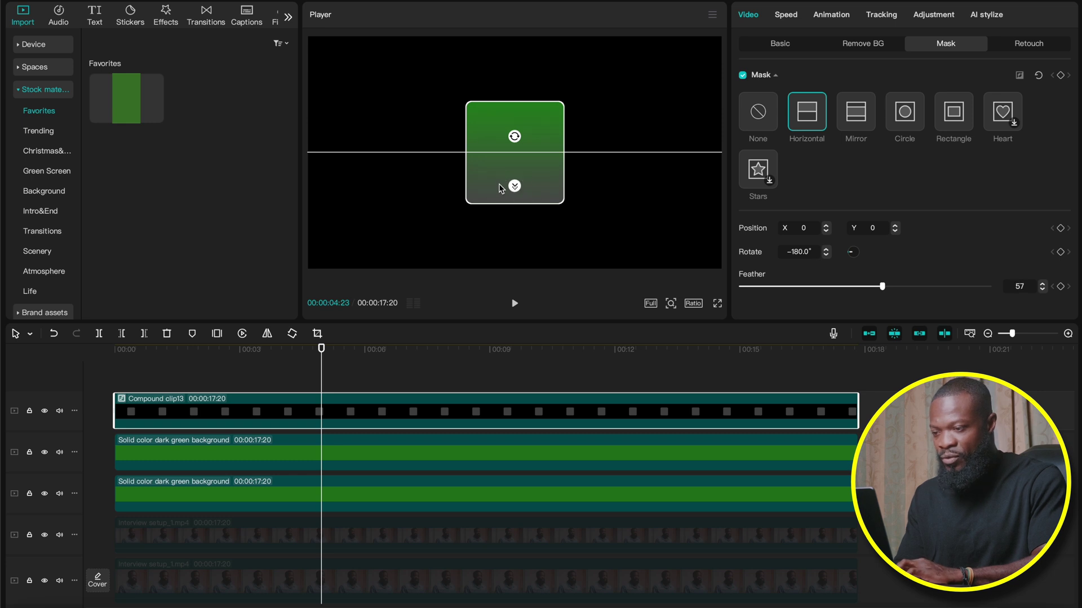
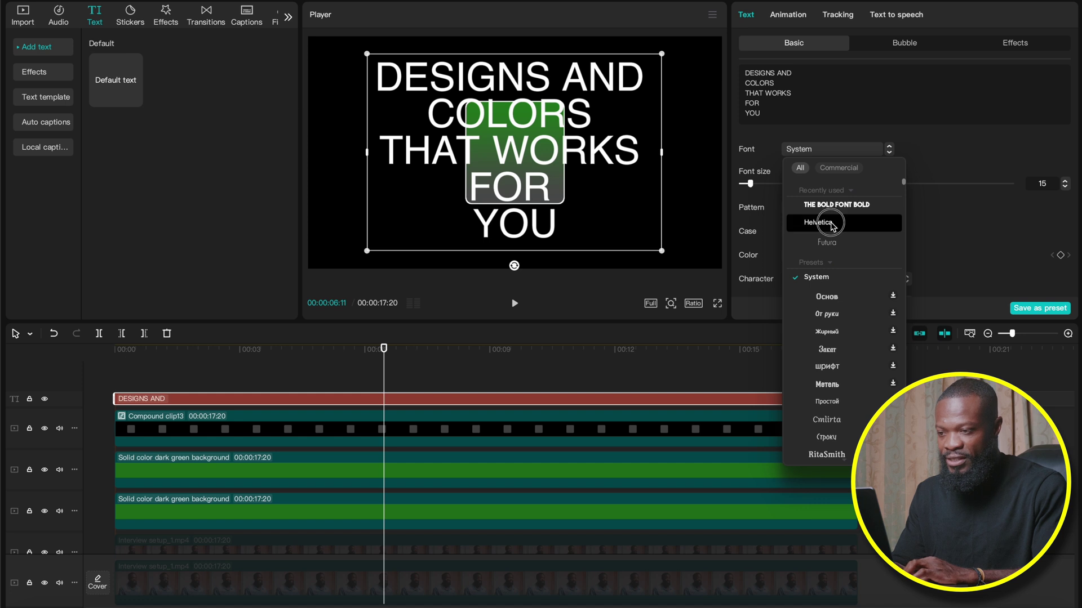
Set the DESIGNS AND COLORS title to Helvetica and scale it down to fit inside the green square.
{"action": "left_click", "coordinate": [822, 223]}
{"action": "left_click_drag", "start_coordinate": [661, 53], "coordinate": [509, 137]}
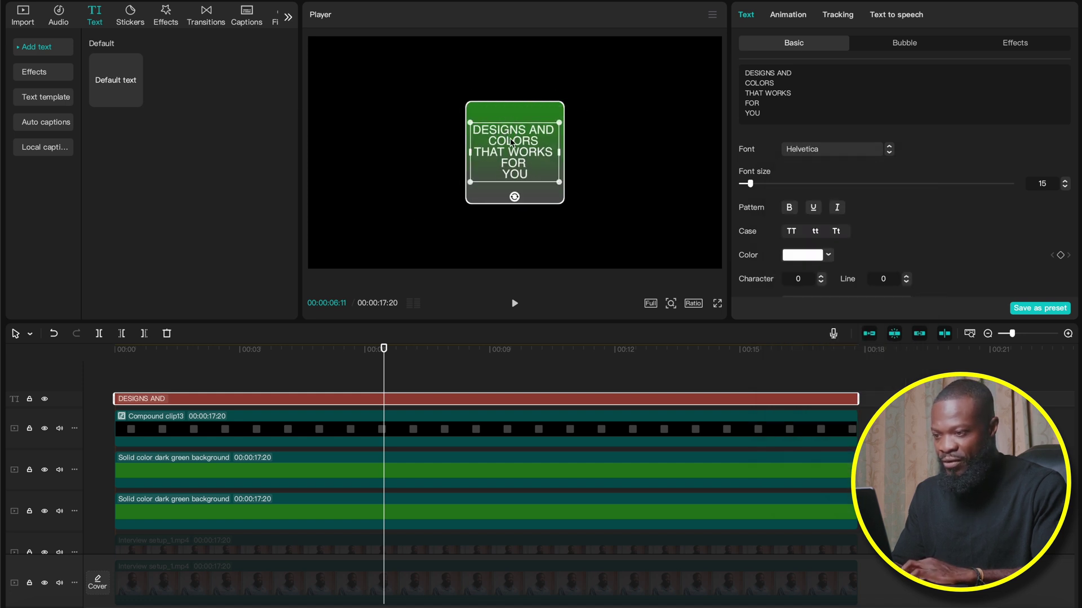
{"action": "key", "text": "ctrl+b"}
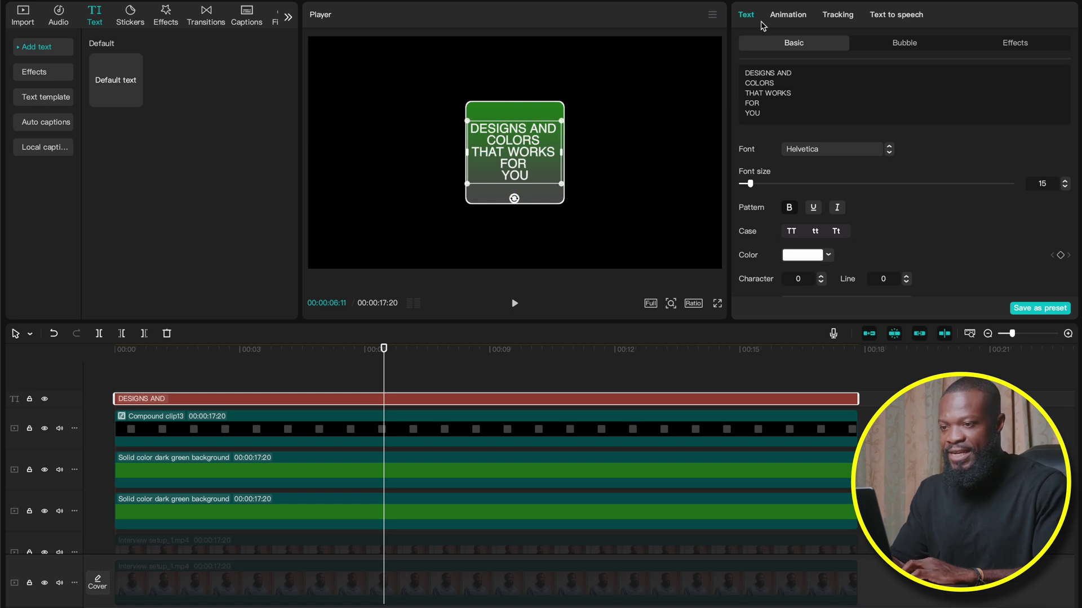
Apply the Grow entrance animation to the title with a duration of 2.2s.
{"action": "left_click", "coordinate": [786, 17]}
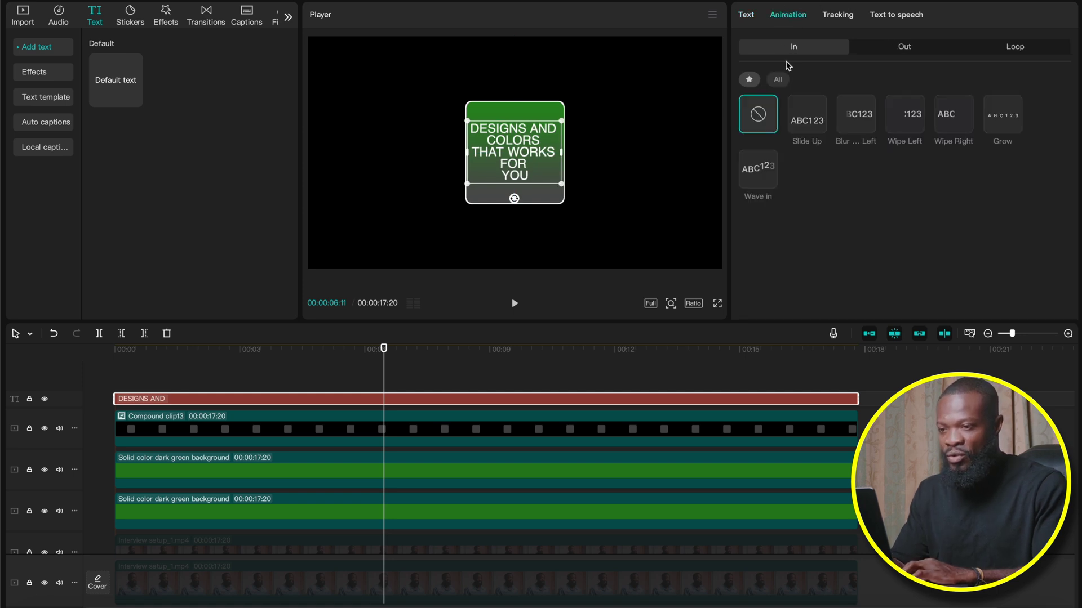
{"action": "left_click", "coordinate": [777, 80]}
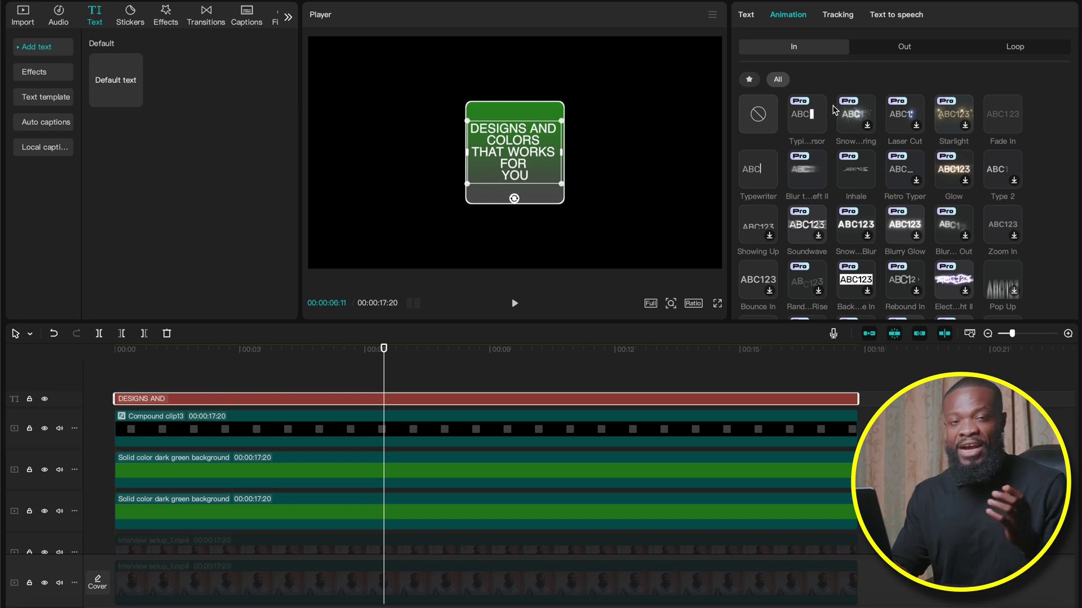
{"action": "scroll", "coordinate": [908, 265], "scroll_direction": "down", "scroll_amount": 10}
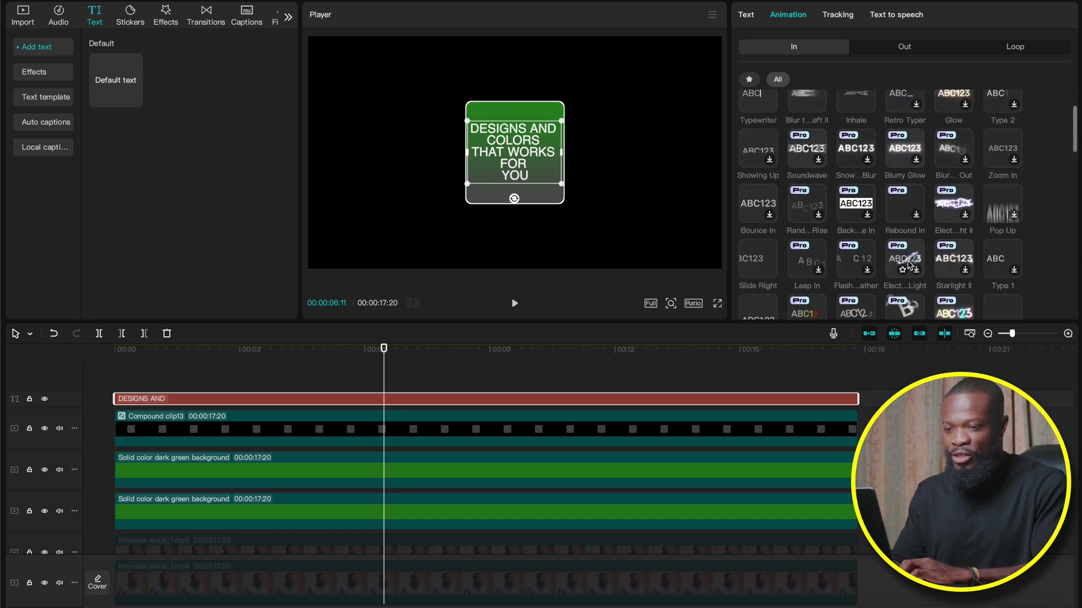
{"action": "scroll", "coordinate": [908, 265], "scroll_direction": "down", "scroll_amount": 15}
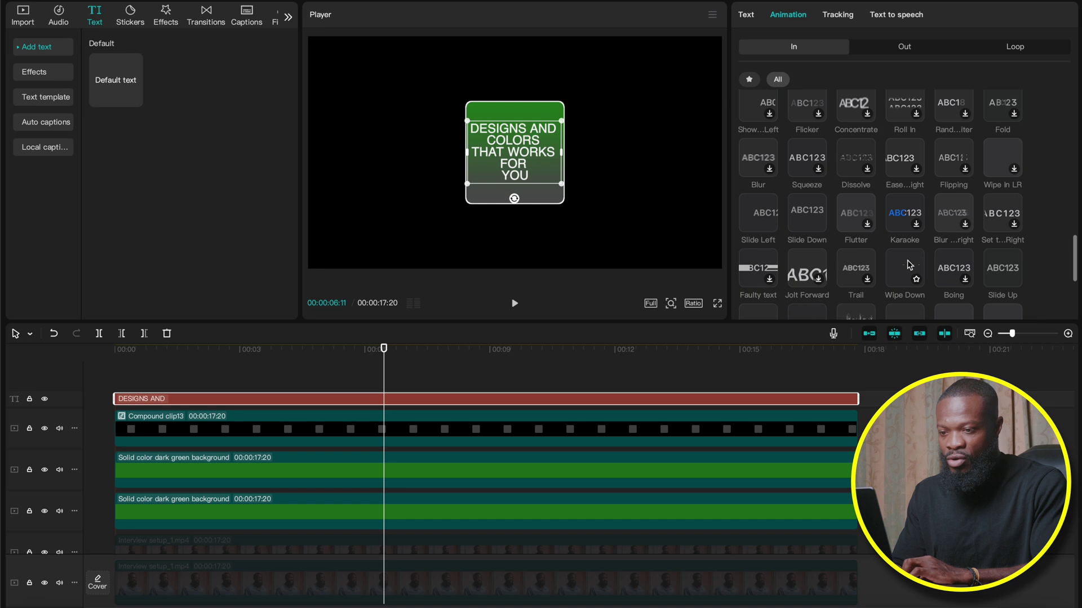
{"action": "scroll", "coordinate": [908, 265], "scroll_direction": "up", "scroll_amount": 5}
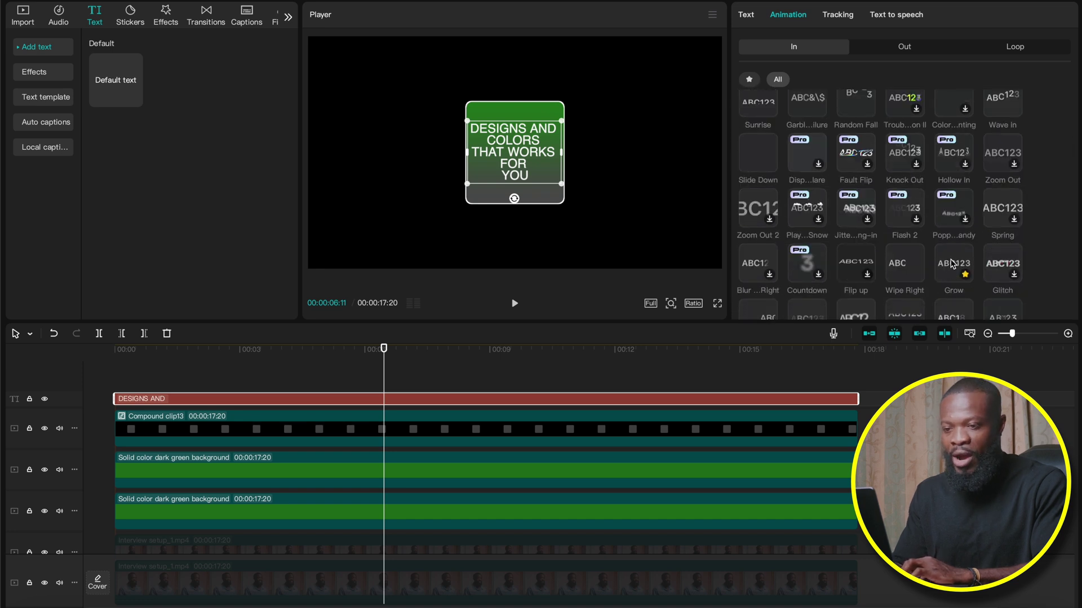
{"action": "left_click", "coordinate": [952, 265]}
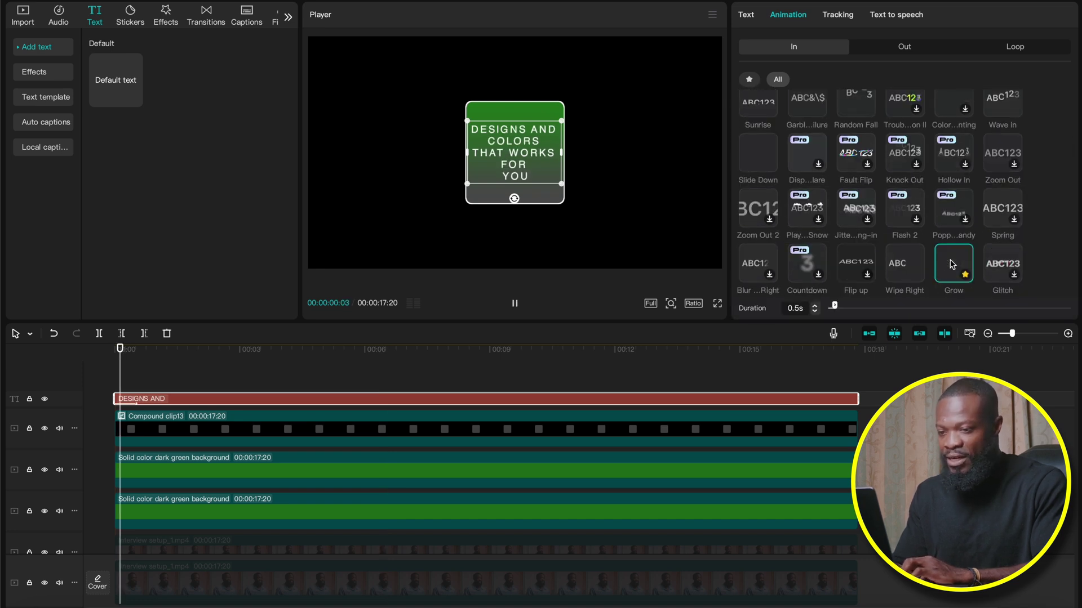
{"action": "left_click_drag", "start_coordinate": [834, 307], "coordinate": [857, 306]}
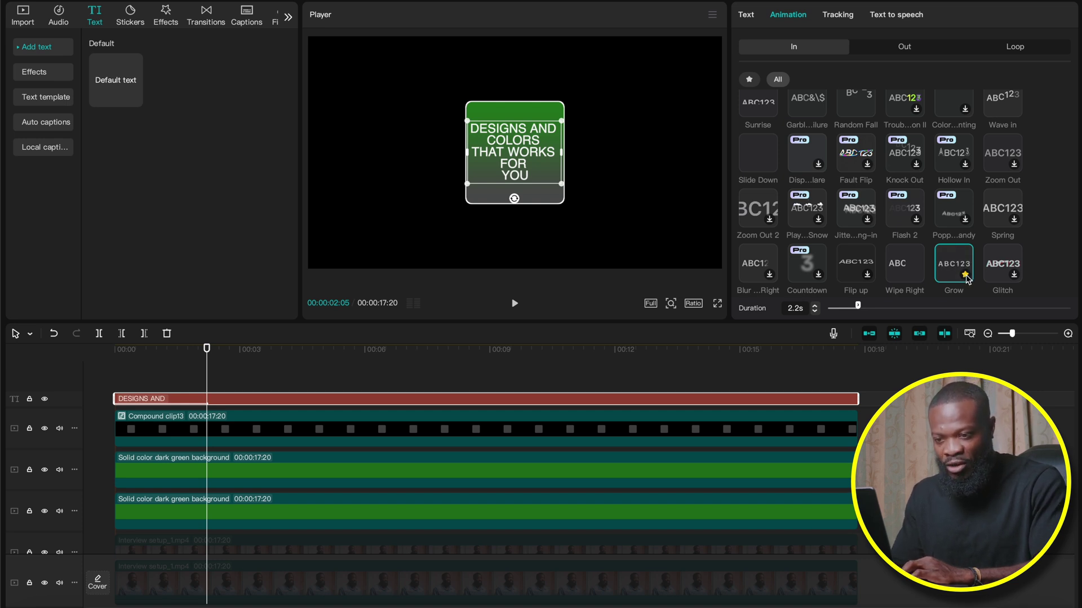
Show the favorite text animations and play the title's entrance from the start of the timeline.
{"action": "left_click", "coordinate": [748, 79]}
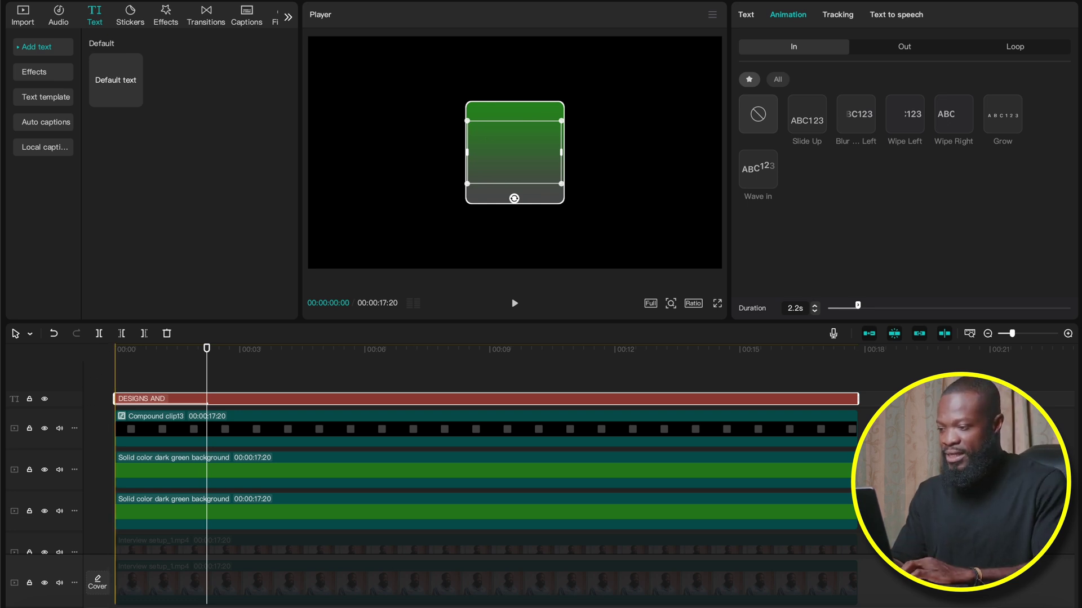
{"action": "left_click", "coordinate": [117, 350]}
{"action": "key", "text": "space"}
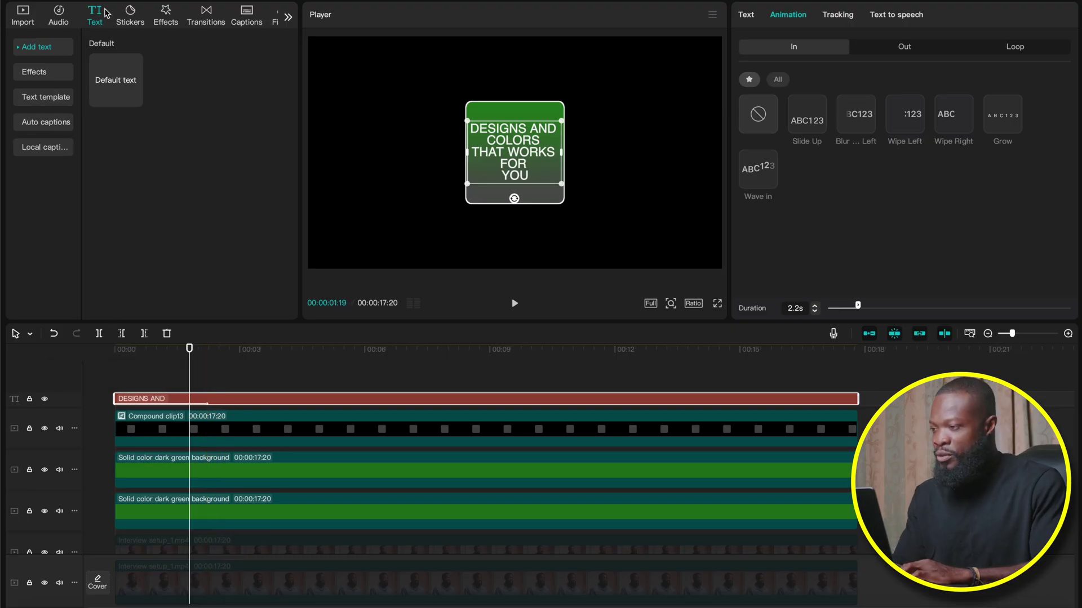
Add a default text clip spanning the full video above the title and replace its text with a row of underscores.
{"action": "left_click_drag", "start_coordinate": [117, 77], "coordinate": [124, 399]}
{"action": "left_click_drag", "start_coordinate": [241, 399], "coordinate": [858, 399]}
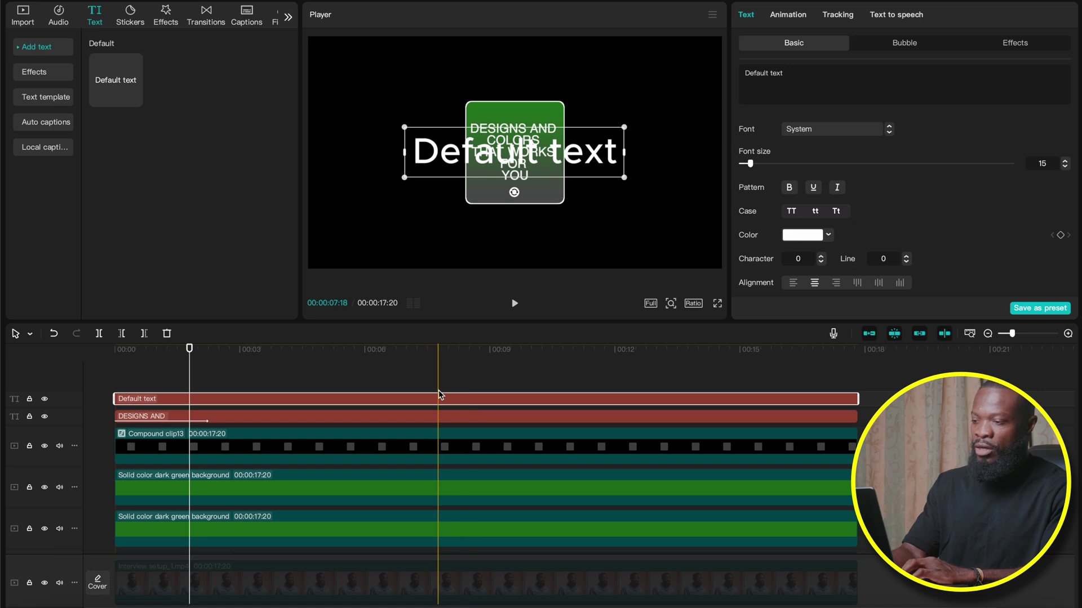
{"action": "double_click", "coordinate": [563, 152]}
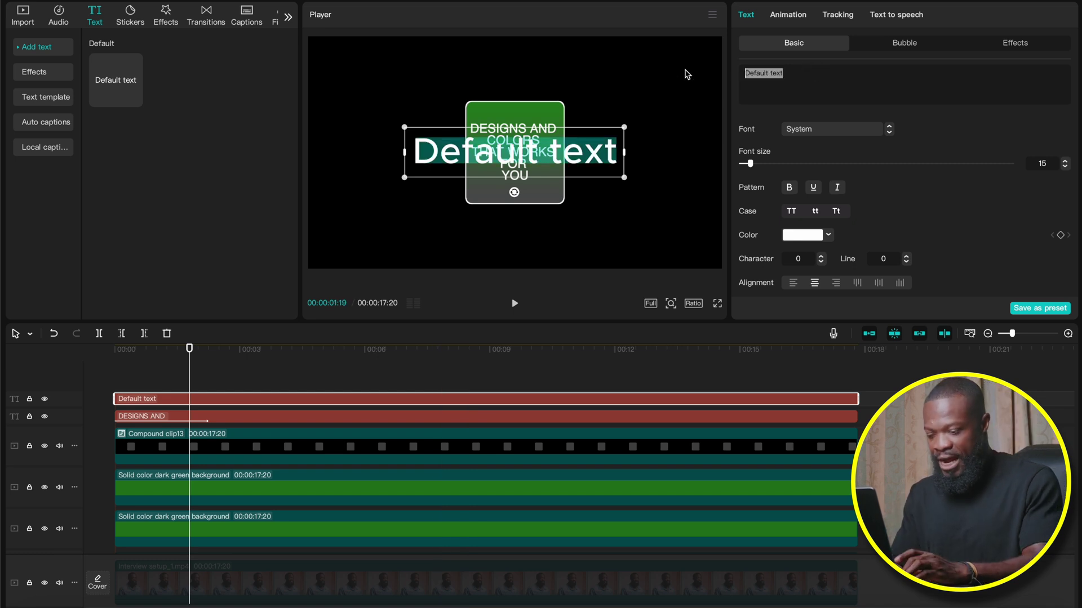
{"action": "type", "text": "___________"}
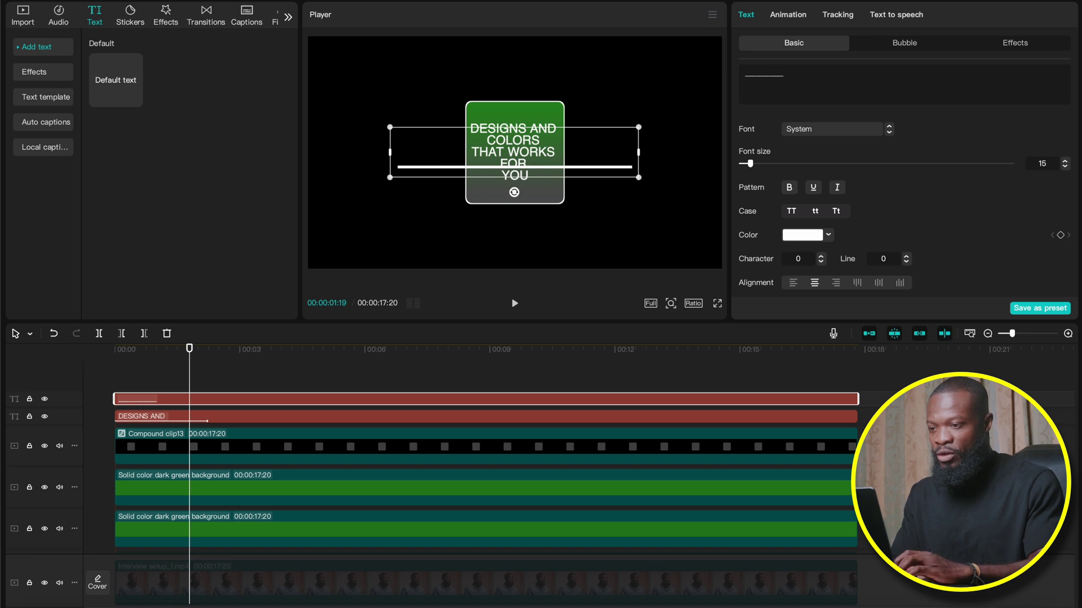
Scale the underscore line to 38%, shorten it by two characters and place it above the title at X -48, Y 430.
{"action": "left_click_drag", "start_coordinate": [638, 125], "coordinate": [523, 115]}
{"action": "left_click", "coordinate": [801, 75]}
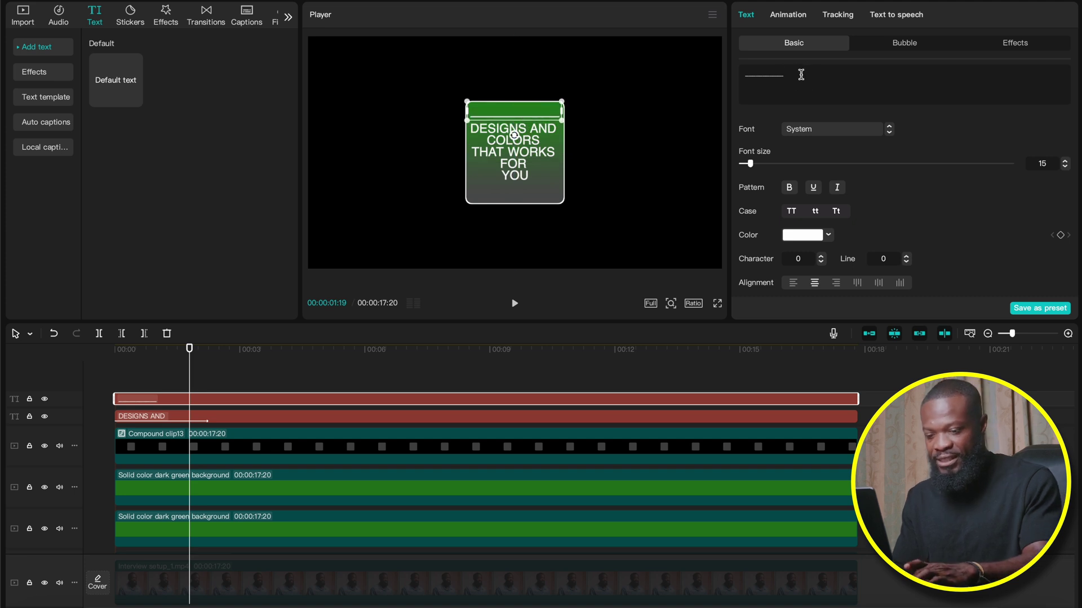
{"action": "key", "text": "BackSpace"}
{"action": "key", "text": "BackSpace"}
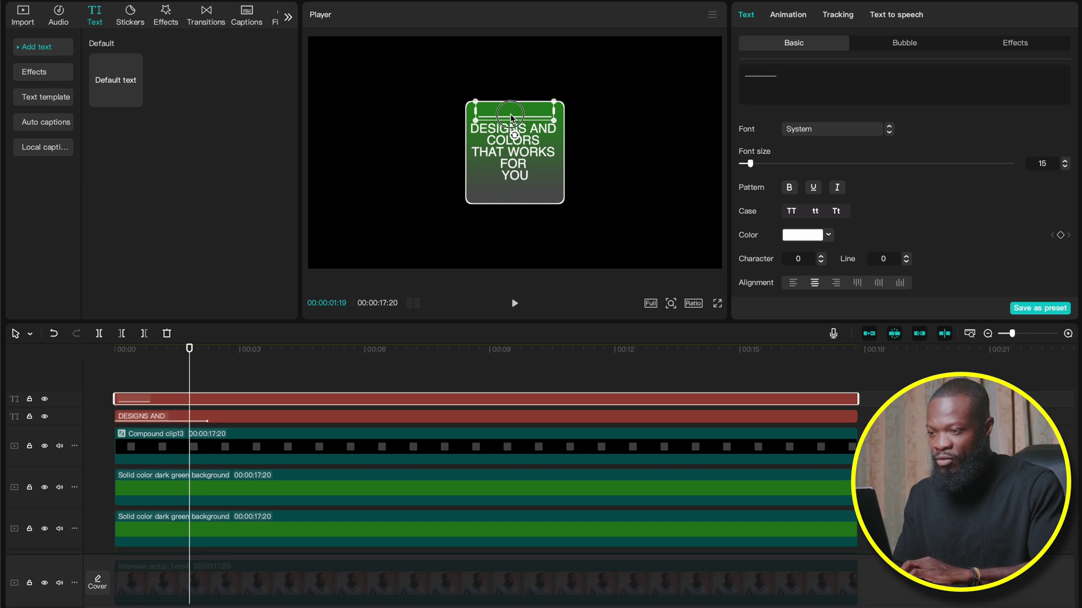
{"action": "left_click_drag", "start_coordinate": [511, 112], "coordinate": [511, 114]}
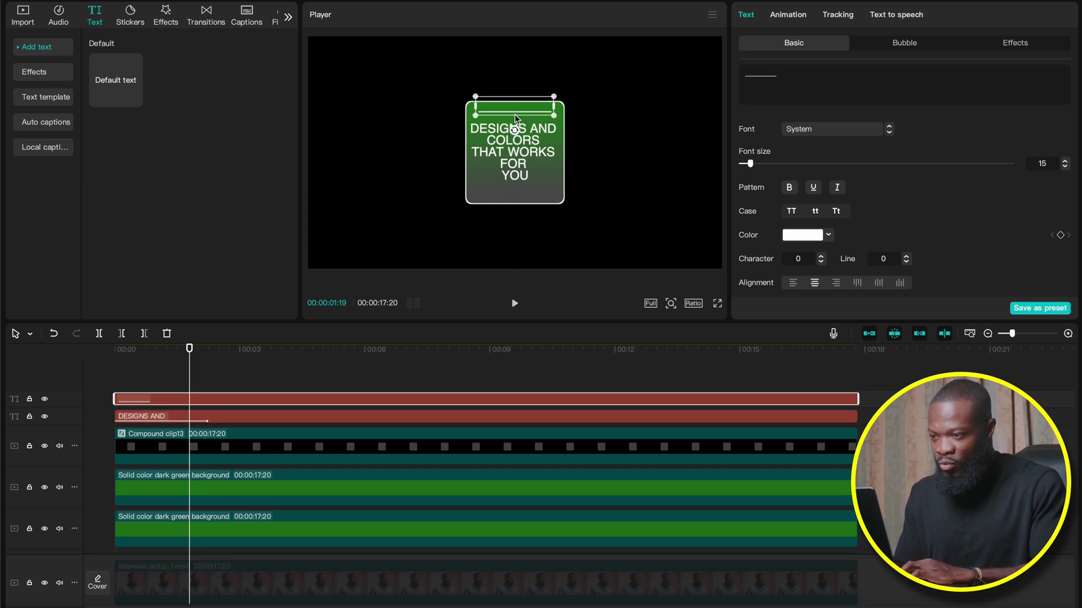
{"action": "scroll", "coordinate": [749, 220], "scroll_direction": "down", "scroll_amount": 10}
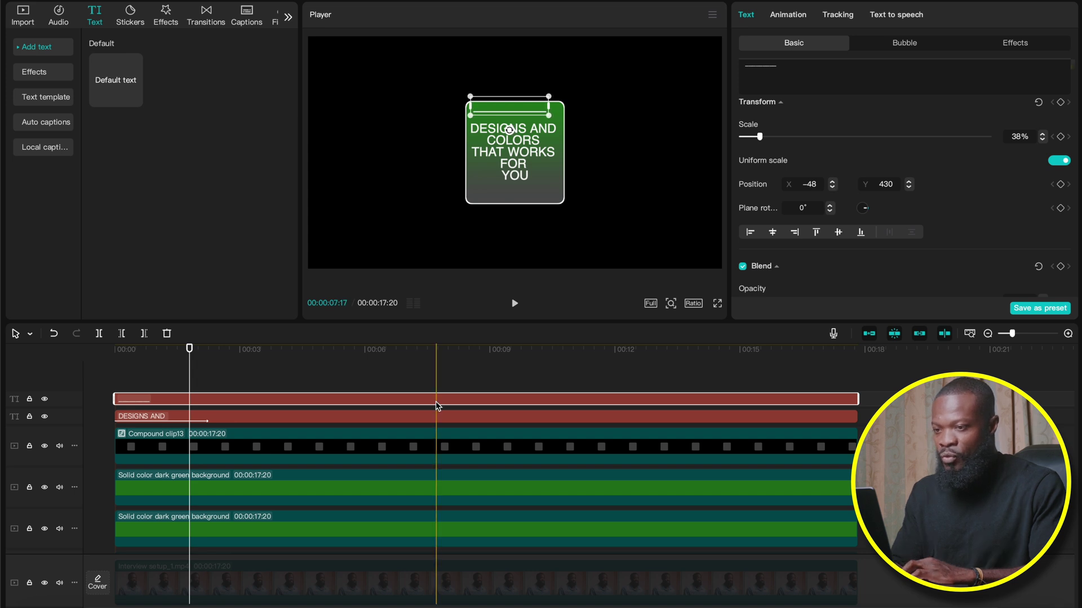
Apply the favorite Blur Left entrance animation to the underscore line with a duration of 2.8s.
{"action": "left_click", "coordinate": [792, 17]}
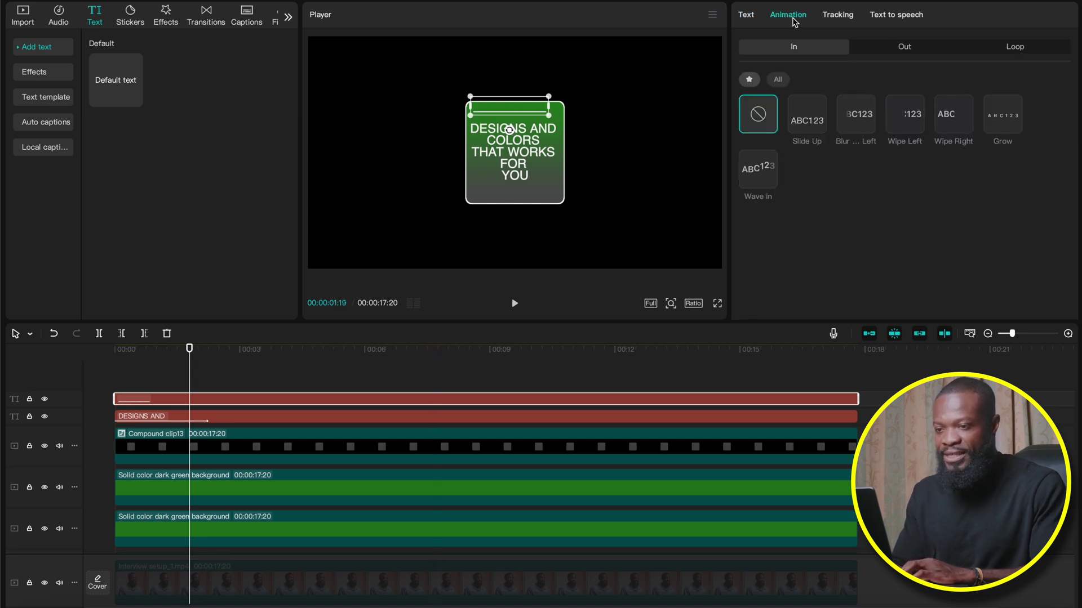
{"action": "left_click", "coordinate": [778, 80]}
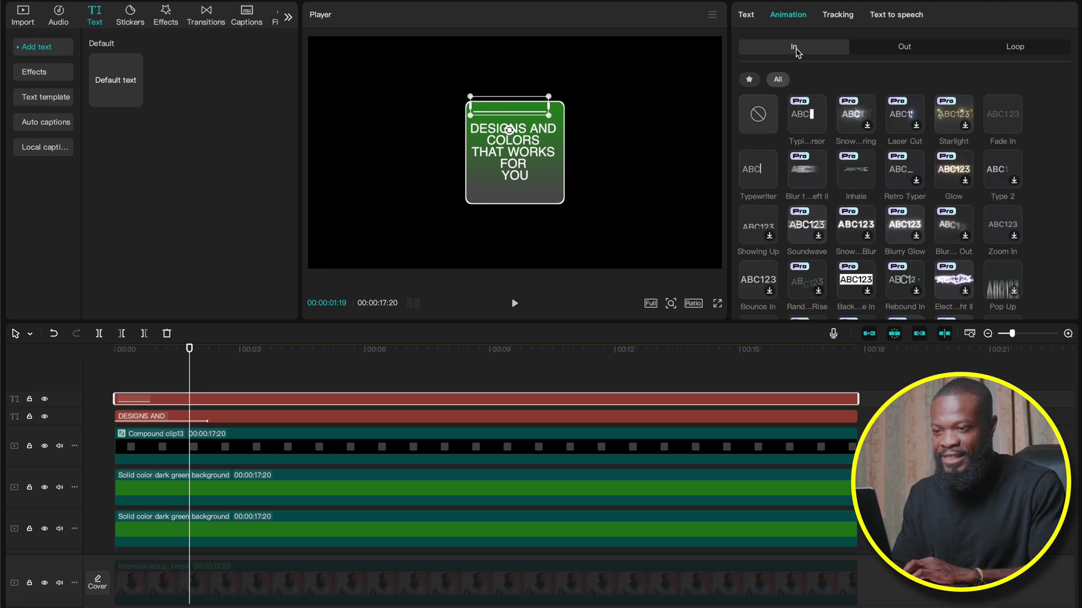
{"action": "left_click", "coordinate": [749, 80]}
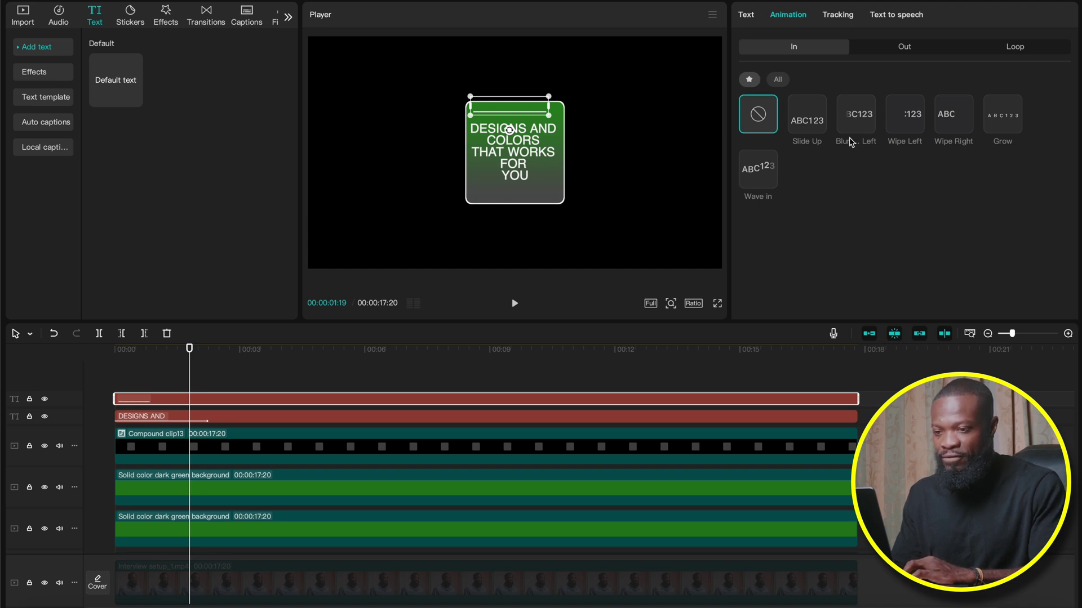
{"action": "left_click", "coordinate": [857, 120]}
{"action": "left_click_drag", "start_coordinate": [832, 307], "coordinate": [858, 307]}
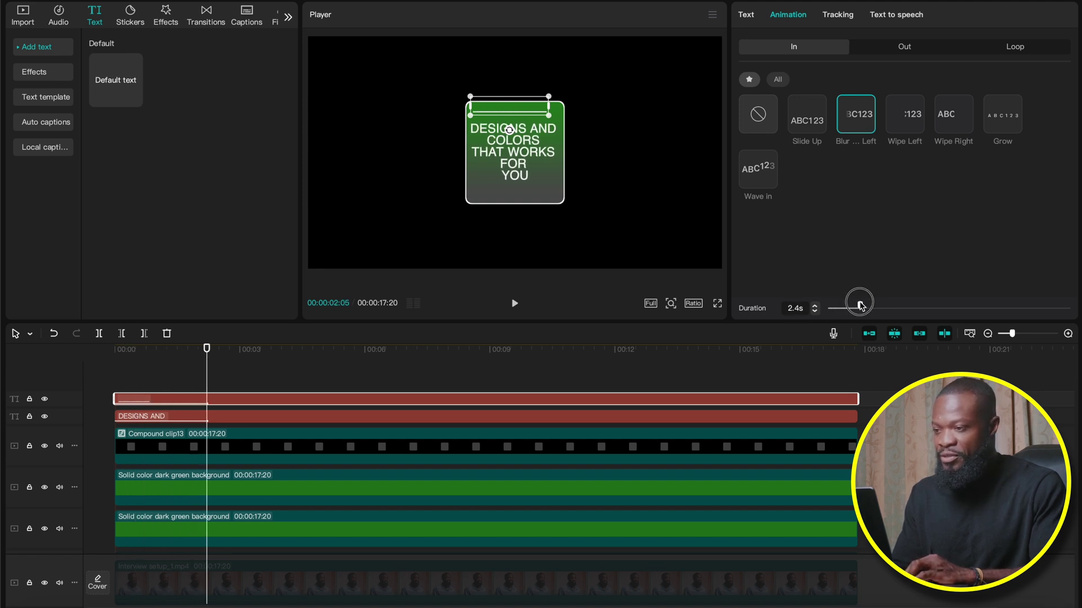
{"action": "left_click_drag", "start_coordinate": [860, 306], "coordinate": [865, 306]}
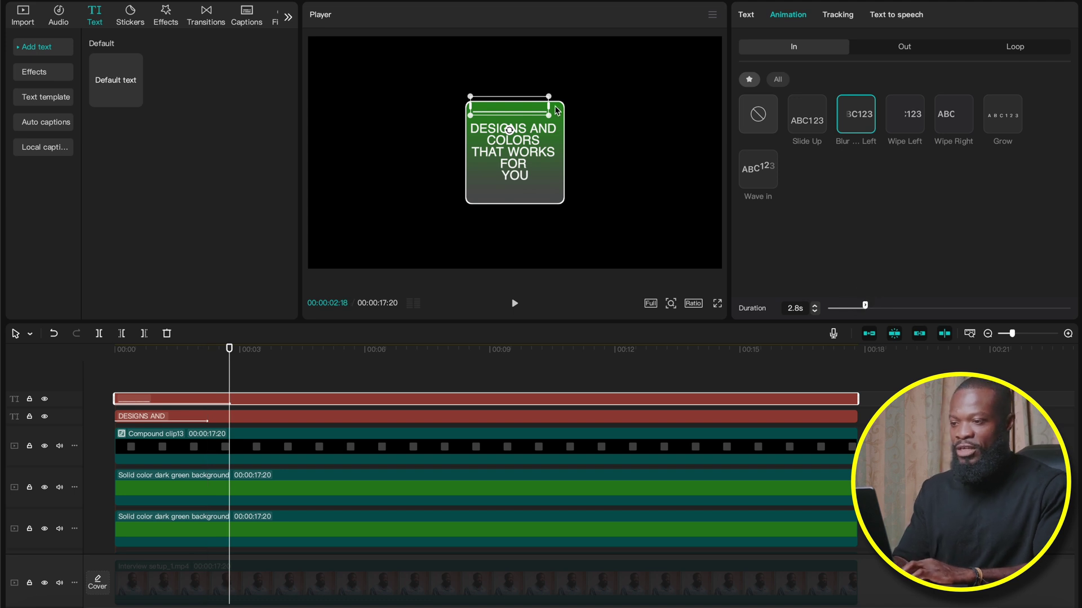
Add a default text clip spanning the full video, replace its text with a period and place it at the line's right end.
{"action": "mouse_move", "coordinate": [111, 79]}
{"action": "left_click_drag", "start_coordinate": [109, 74], "coordinate": [116, 381]}
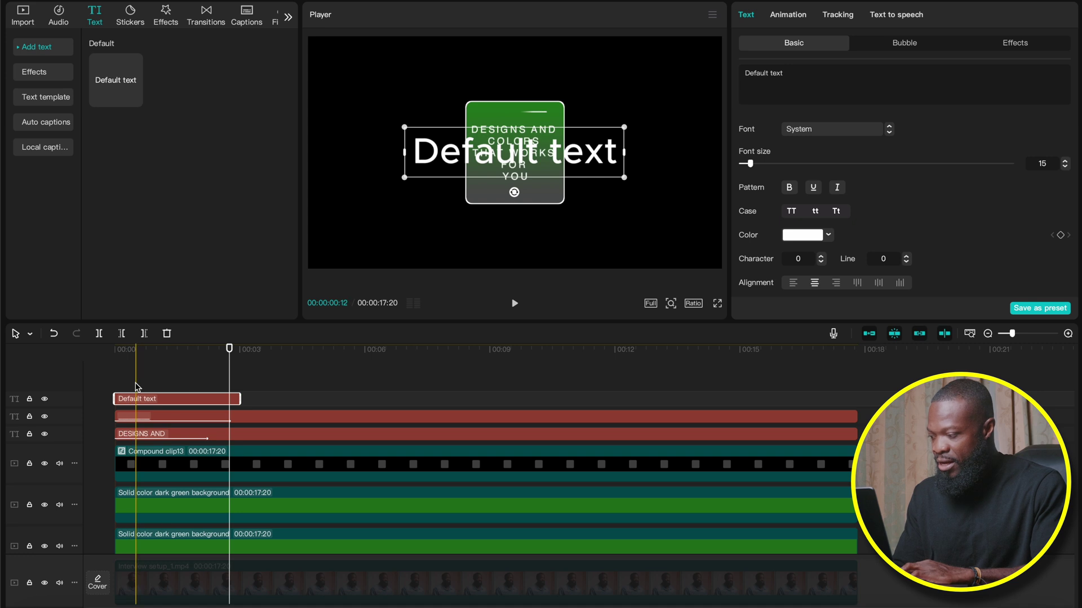
{"action": "left_click_drag", "start_coordinate": [240, 398], "coordinate": [854, 390]}
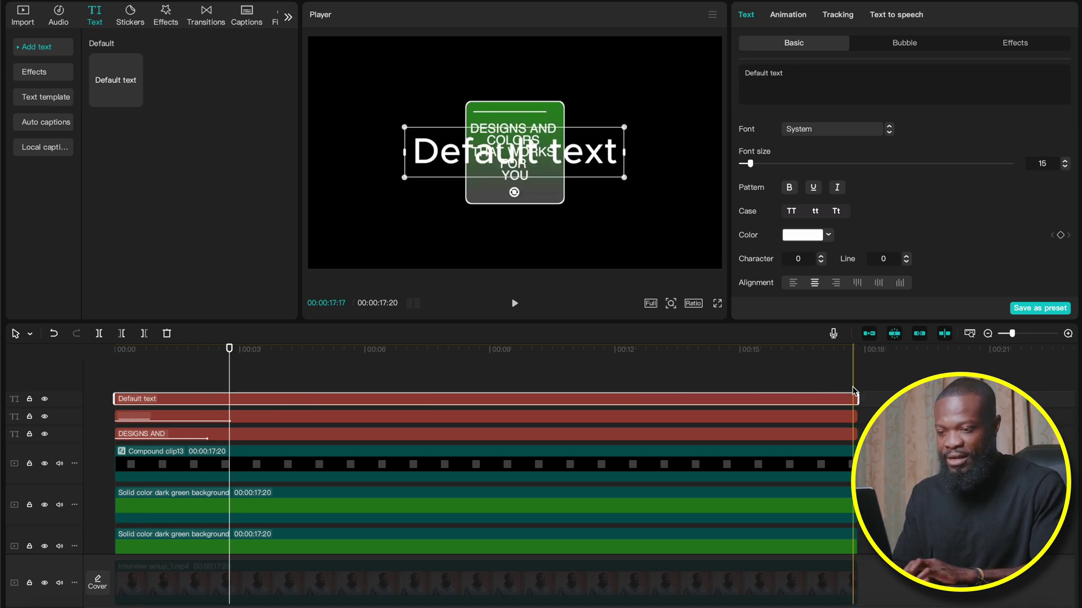
{"action": "triple_click", "coordinate": [800, 76]}
{"action": "key", "text": "BackSpace"}
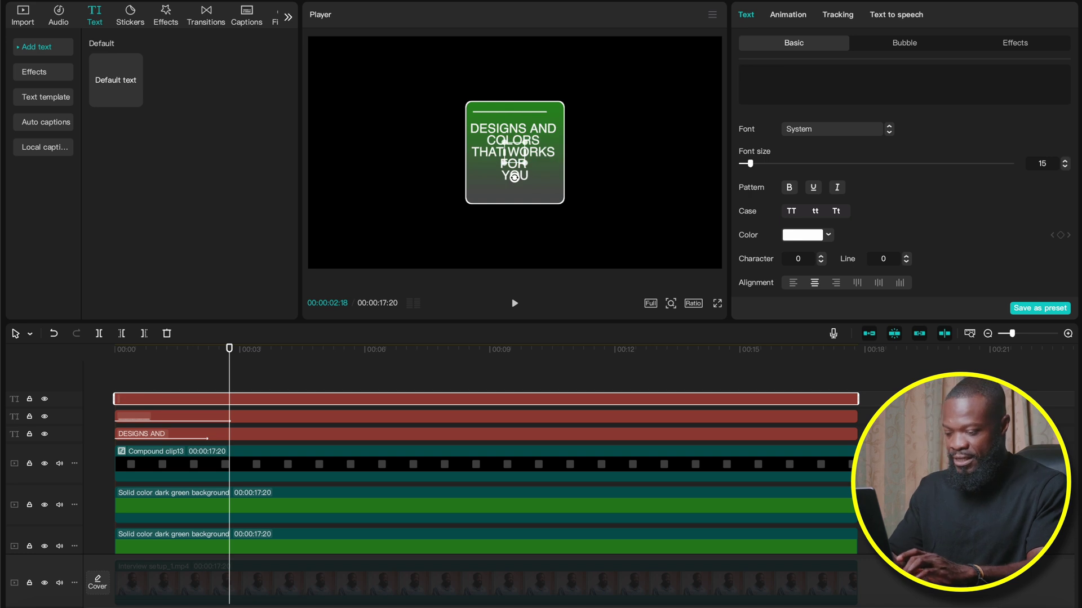
{"action": "type", "text": "."}
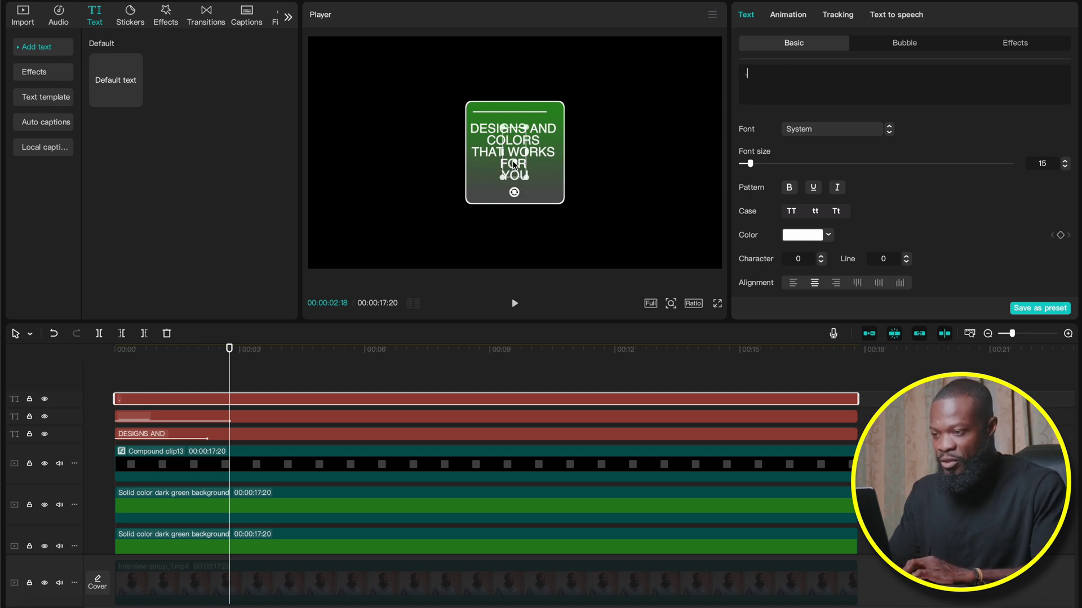
{"action": "left_click_drag", "start_coordinate": [517, 142], "coordinate": [555, 92]}
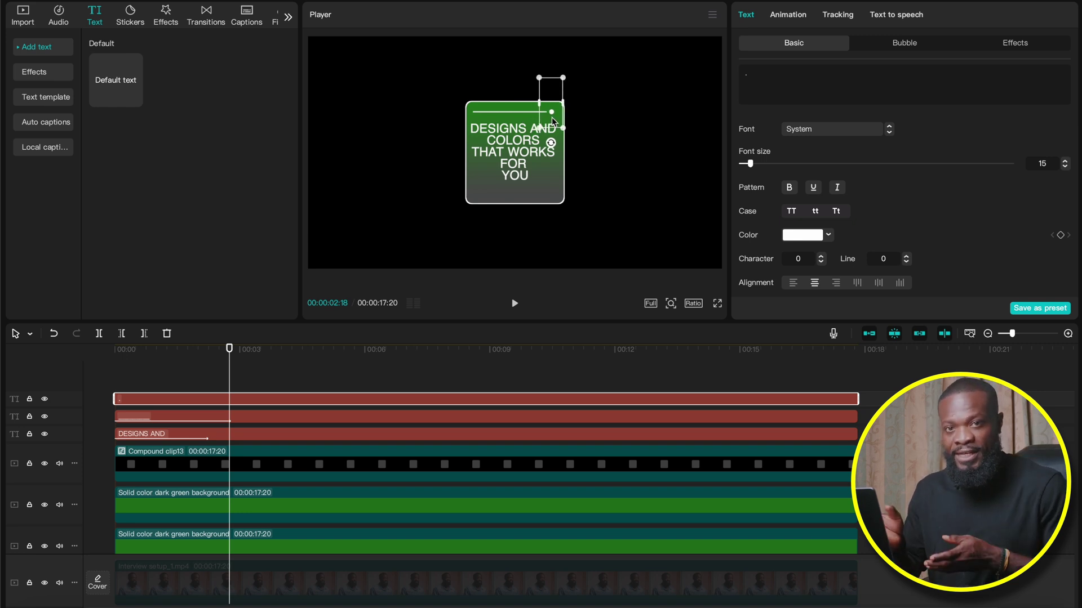
Set the period's font to Helvetica so it forms a square dot, and scale it up slightly.
{"action": "left_click", "coordinate": [809, 130]}
{"action": "scroll", "coordinate": [824, 182], "scroll_direction": "up", "scroll_amount": 1}
{"action": "scroll", "coordinate": [825, 195], "scroll_direction": "up", "scroll_amount": 3}
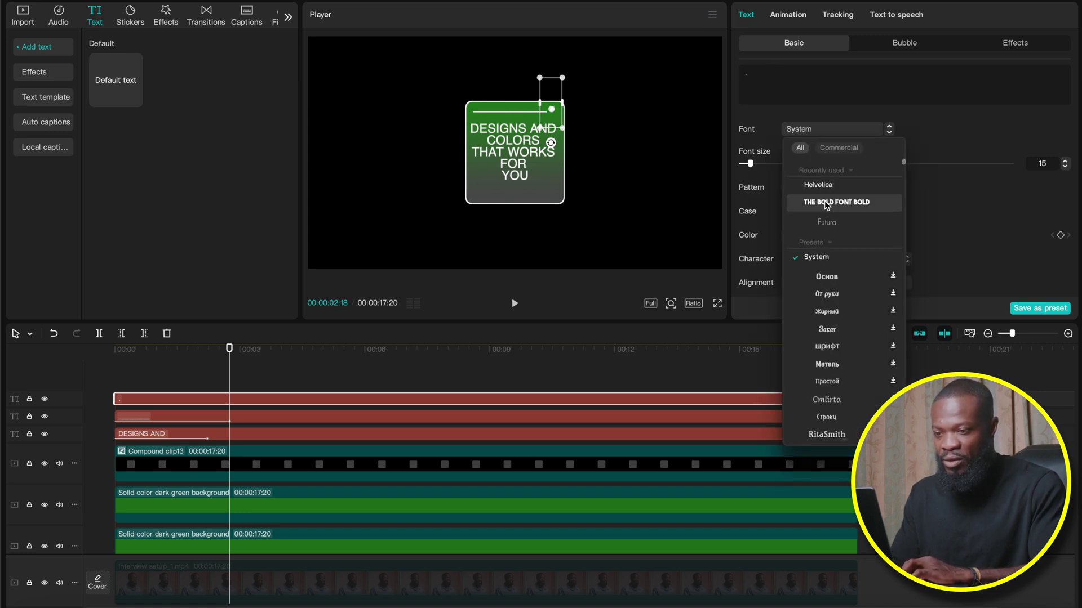
{"action": "left_click", "coordinate": [823, 186]}
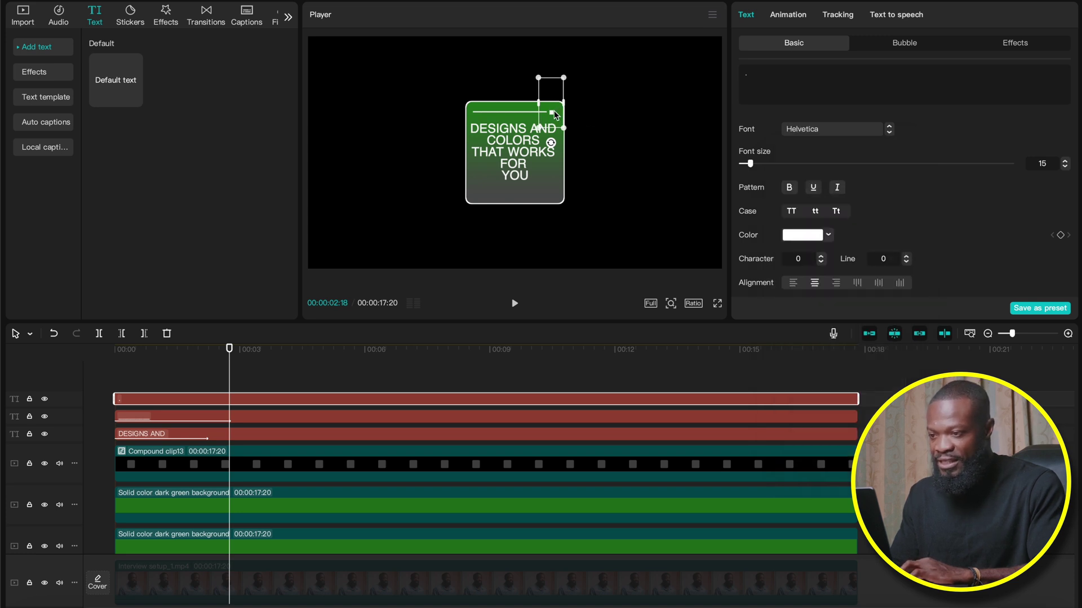
{"action": "left_click_drag", "start_coordinate": [564, 79], "coordinate": [572, 75]}
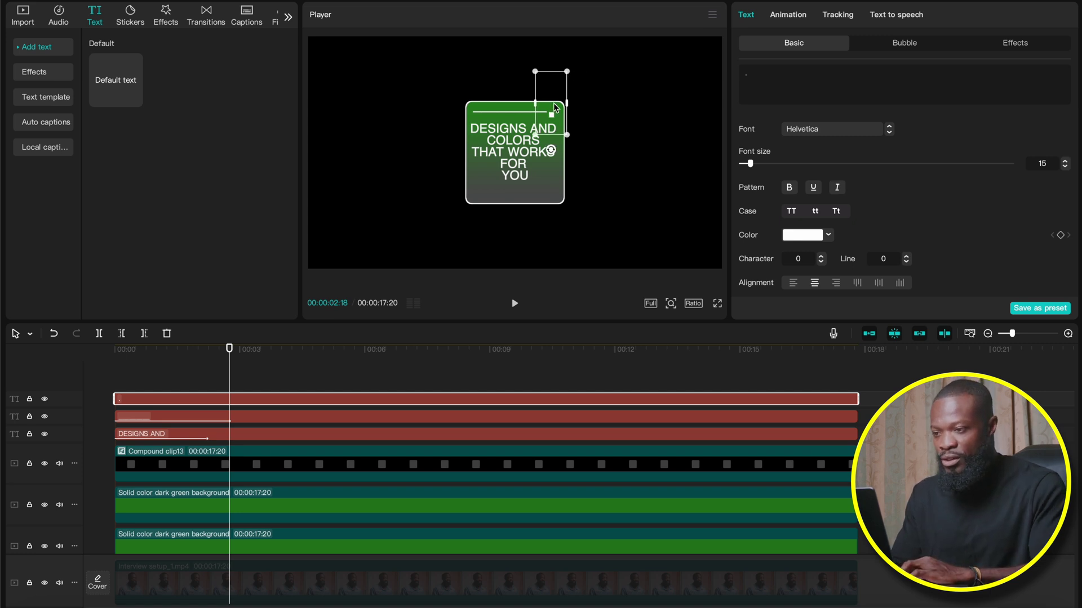
Rotate the square dot 45 degrees into a diamond and align it with the right end of the line.
{"action": "left_click", "coordinate": [671, 305]}
{"action": "left_click_drag", "start_coordinate": [645, 299], "coordinate": [678, 300]}
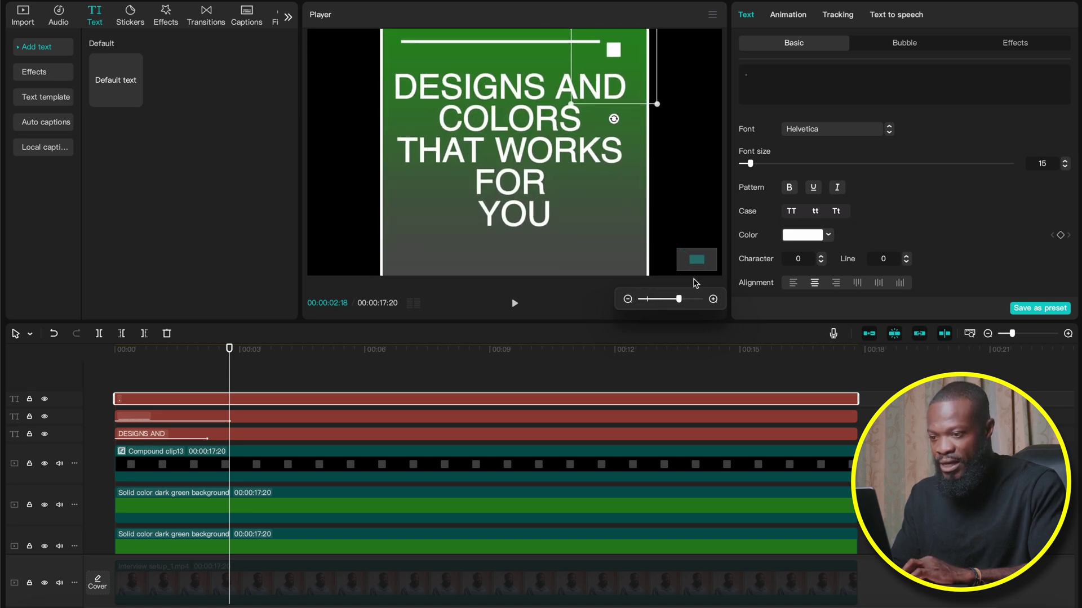
{"action": "left_click_drag", "start_coordinate": [701, 258], "coordinate": [701, 255]}
{"action": "left_click_drag", "start_coordinate": [618, 180], "coordinate": [615, 170]}
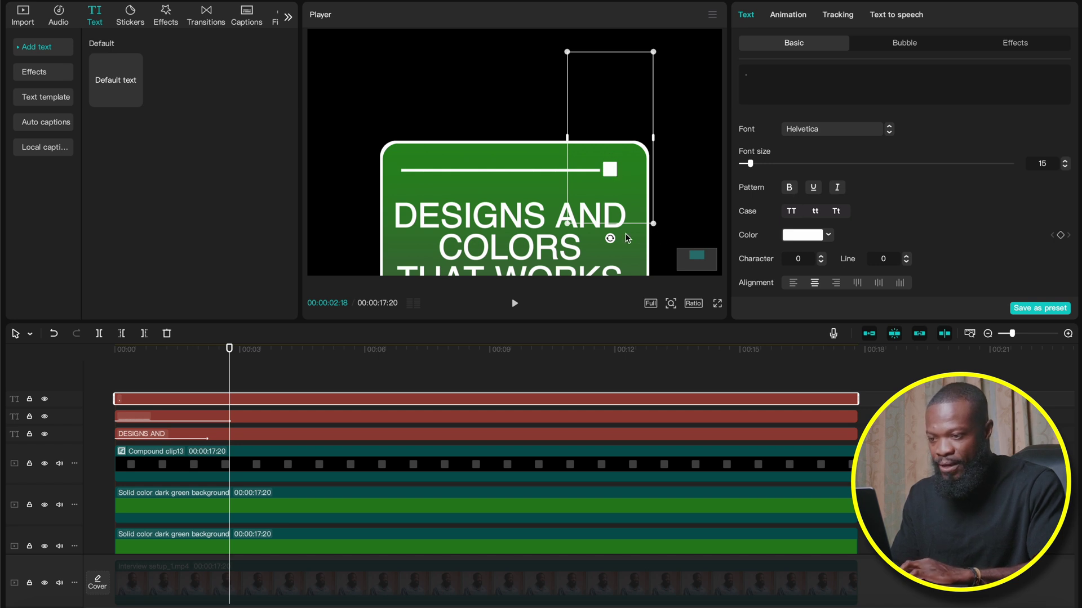
{"action": "left_click_drag", "start_coordinate": [612, 239], "coordinate": [518, 178]}
{"action": "left_click_drag", "start_coordinate": [602, 148], "coordinate": [627, 164]}
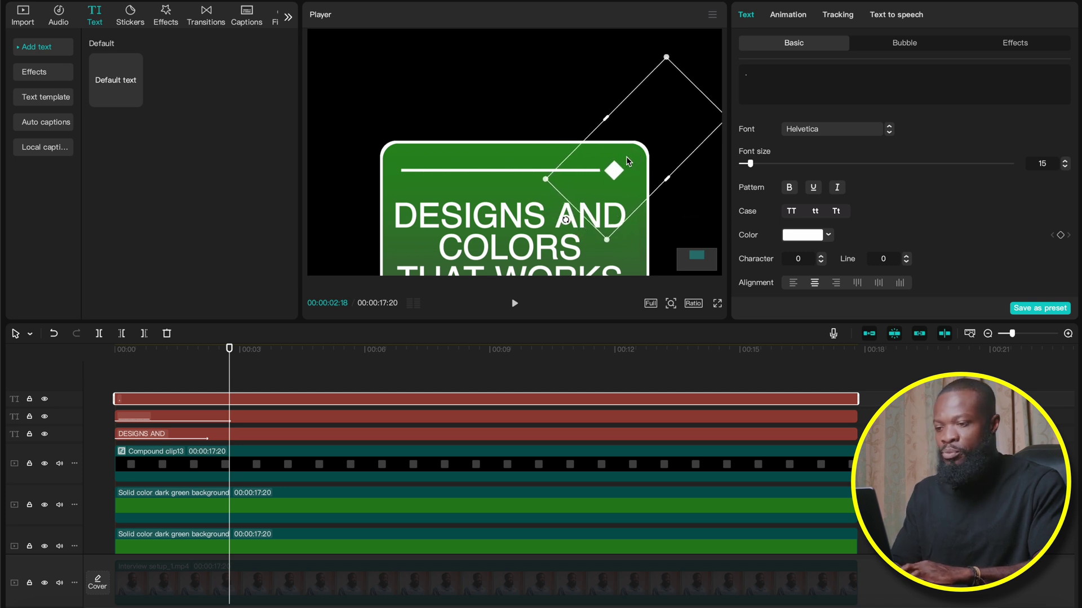
{"action": "left_click", "coordinate": [671, 303]}
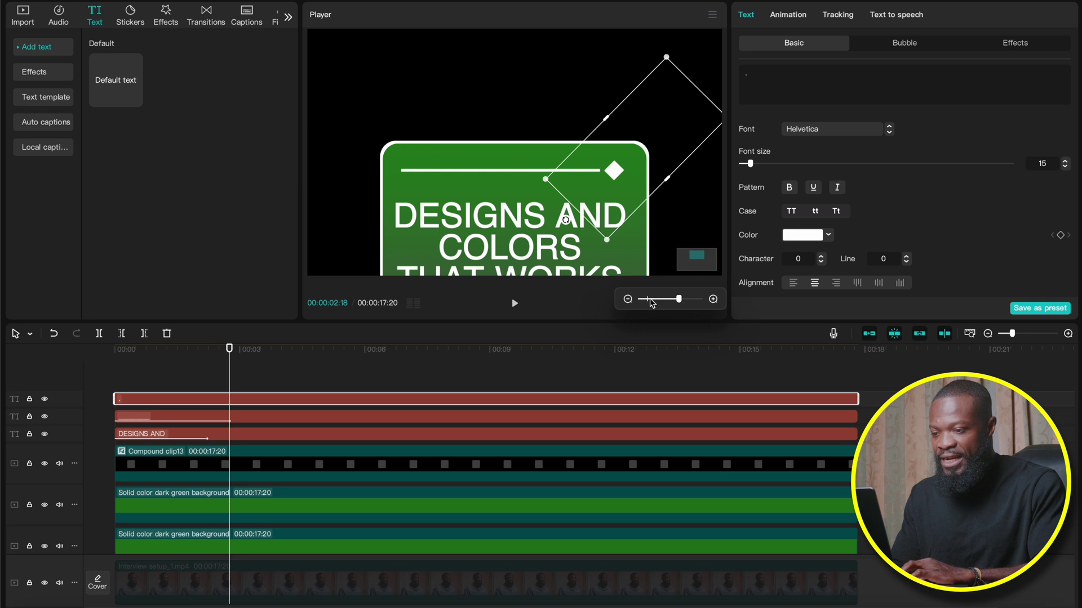
{"action": "left_click", "coordinate": [650, 303]}
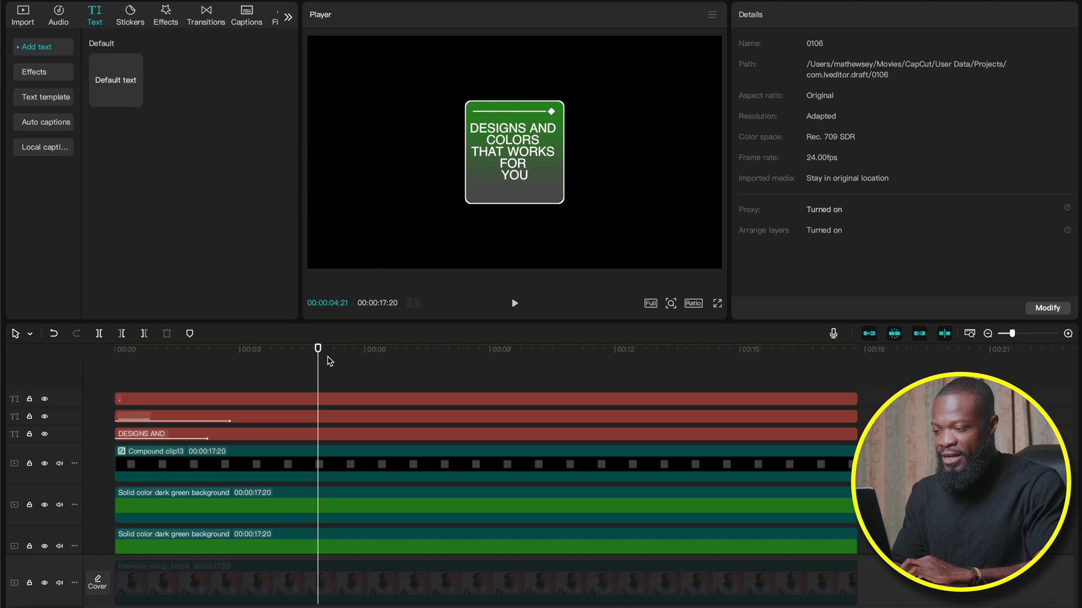
Reduce the opacity of both the diamond and the underscore line to 60%.
{"action": "left_click_drag", "start_coordinate": [305, 369], "coordinate": [311, 416]}
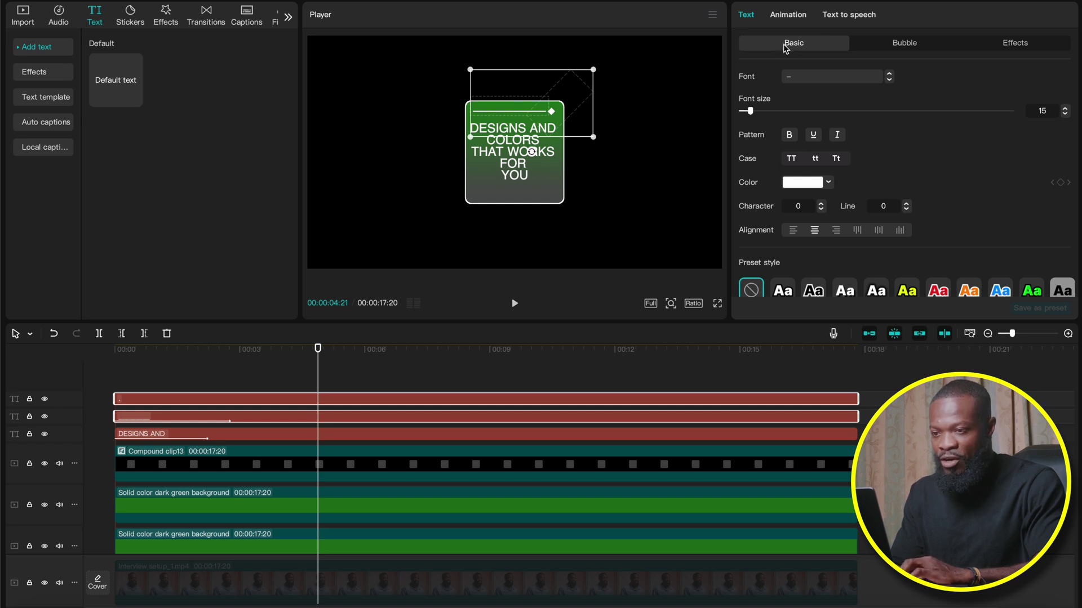
{"action": "scroll", "coordinate": [845, 158], "scroll_direction": "down", "scroll_amount": 10}
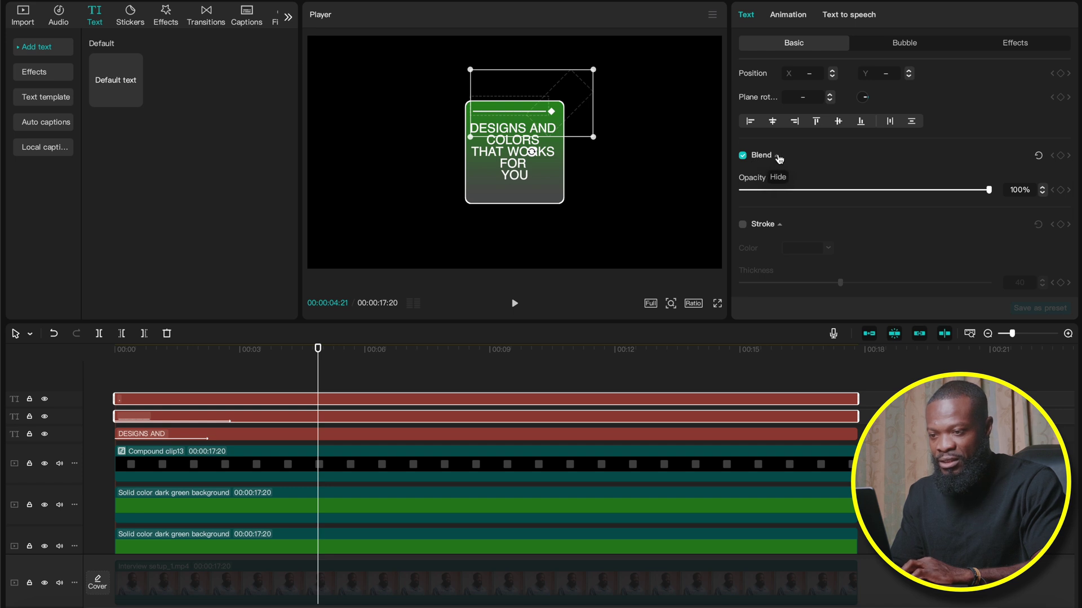
{"action": "left_click", "coordinate": [778, 156]}
{"action": "left_click", "coordinate": [778, 156]}
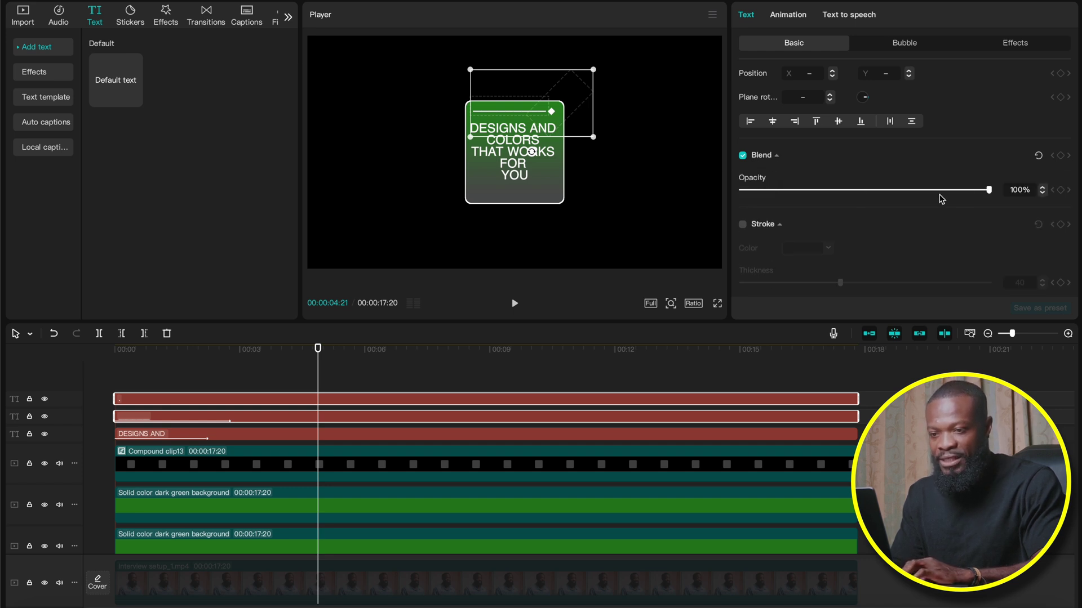
{"action": "left_click_drag", "start_coordinate": [990, 191], "coordinate": [874, 188]}
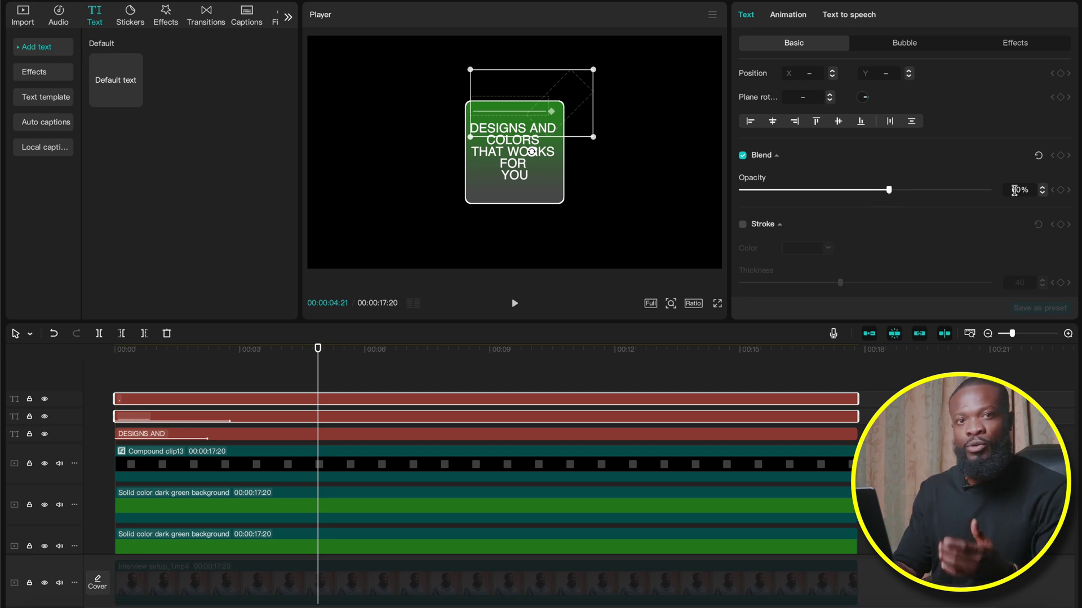
Apply the Fade In entrance animation to the diamond and lengthen its duration.
{"action": "left_click", "coordinate": [305, 393]}
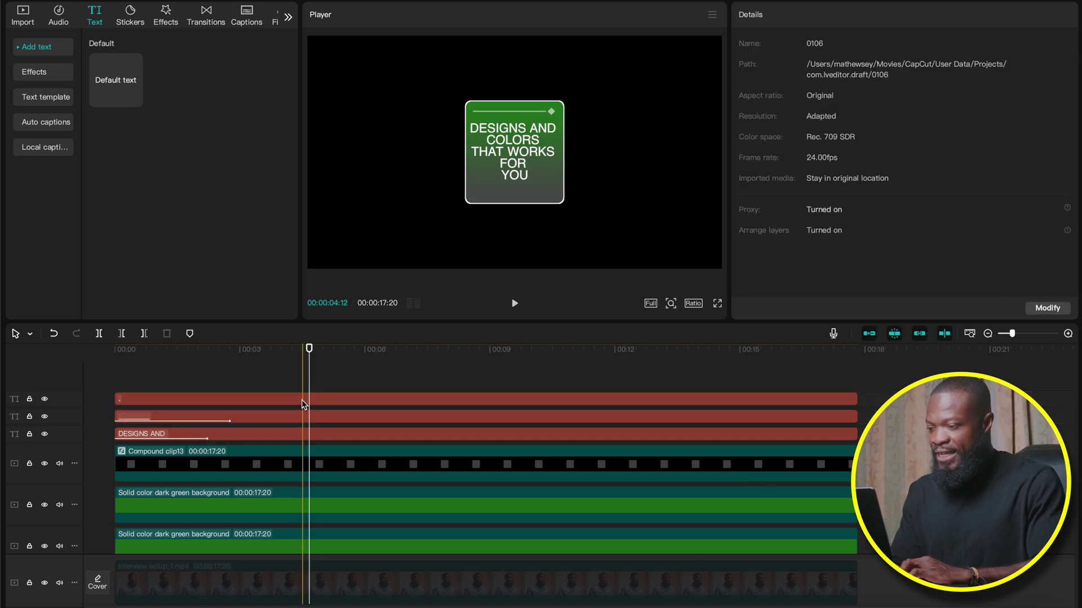
{"action": "left_click", "coordinate": [308, 399]}
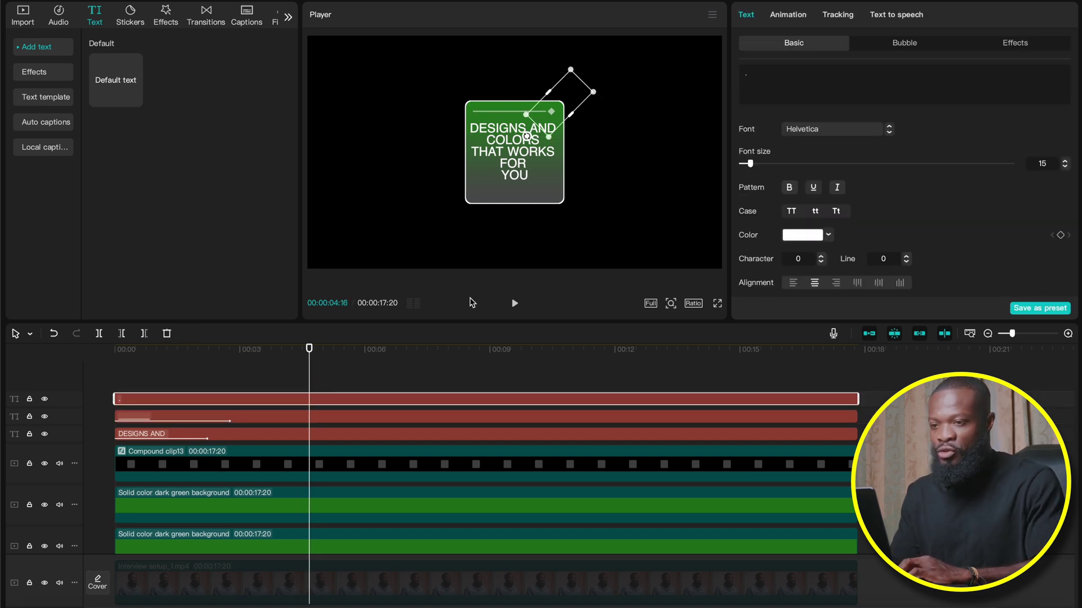
{"action": "left_click", "coordinate": [790, 17]}
{"action": "left_click", "coordinate": [776, 85]}
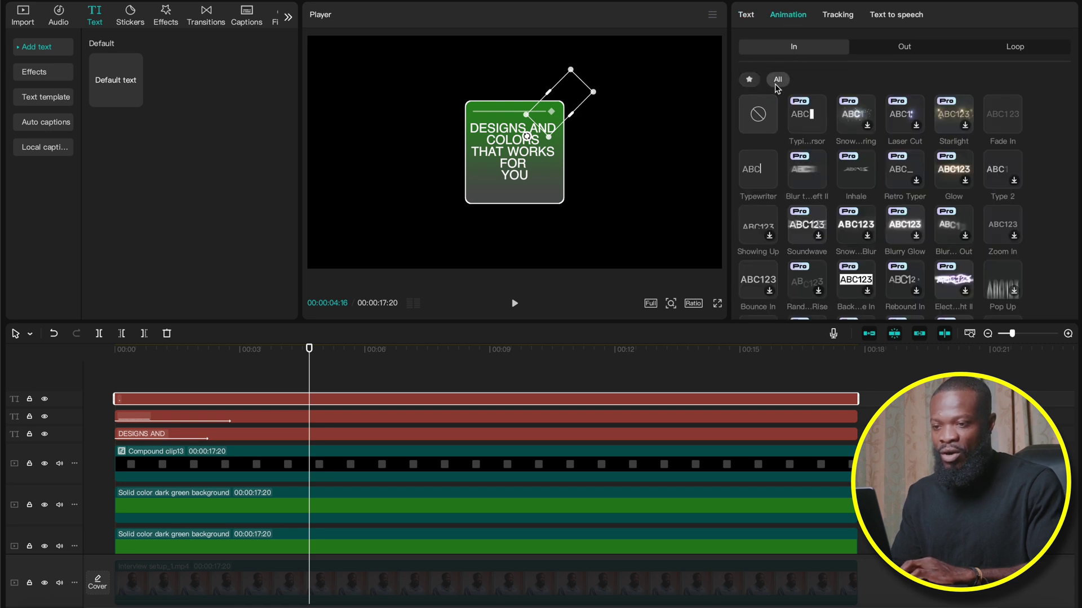
{"action": "left_click", "coordinate": [999, 115]}
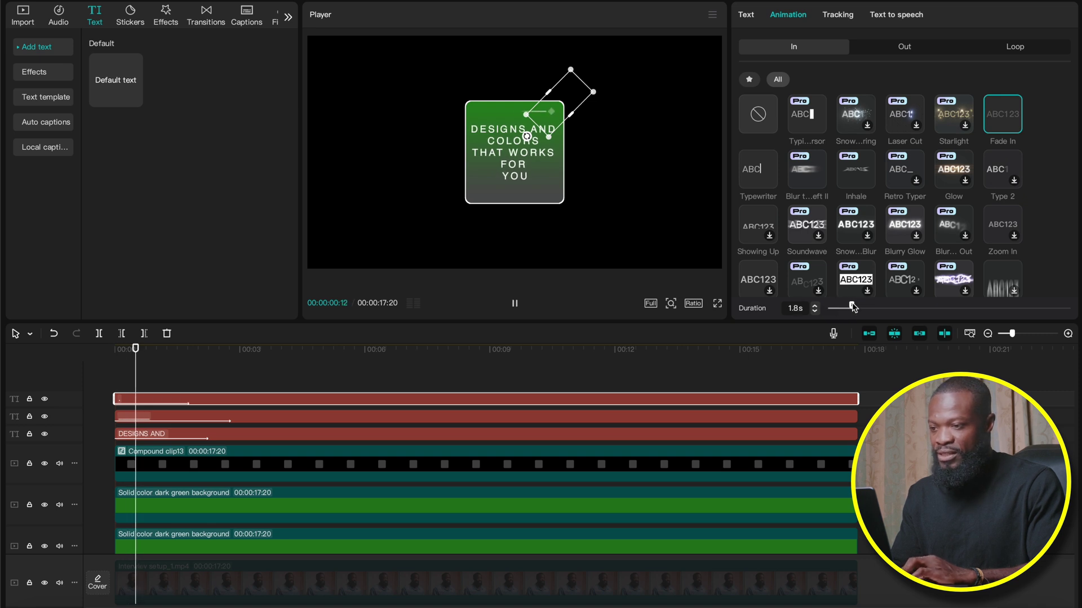
Combine the three text clips, the existing compound clip and both solid green backgrounds into one compound clip.
{"action": "left_click_drag", "start_coordinate": [205, 378], "coordinate": [252, 525]}
{"action": "scroll", "coordinate": [252, 525], "scroll_direction": "down", "scroll_amount": 1}
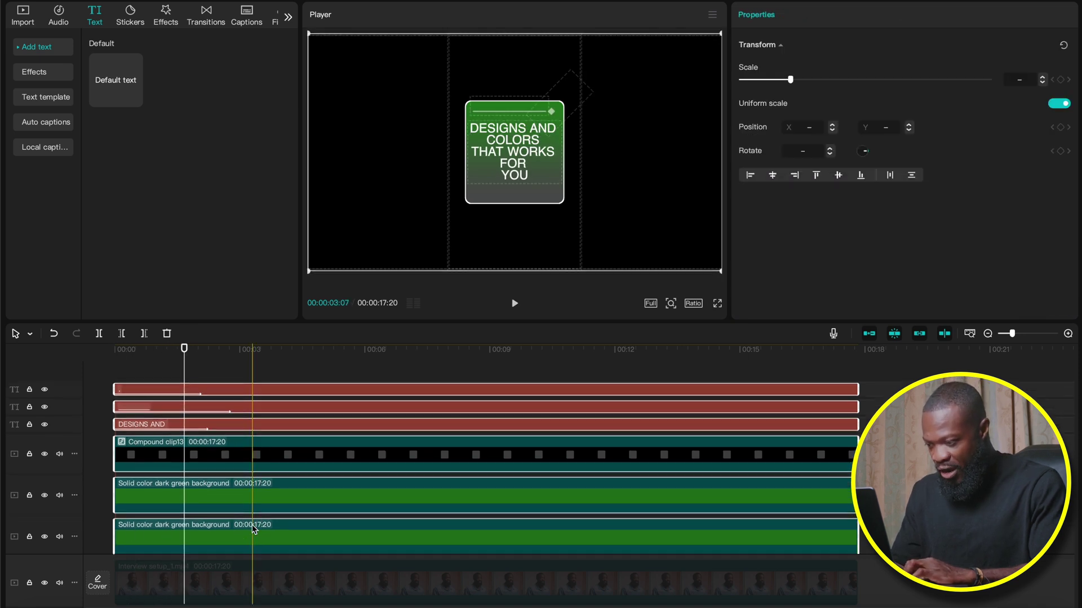
{"action": "scroll", "coordinate": [251, 524], "scroll_direction": "down", "scroll_amount": 3}
{"action": "scroll", "coordinate": [226, 443], "scroll_direction": "up", "scroll_amount": 2}
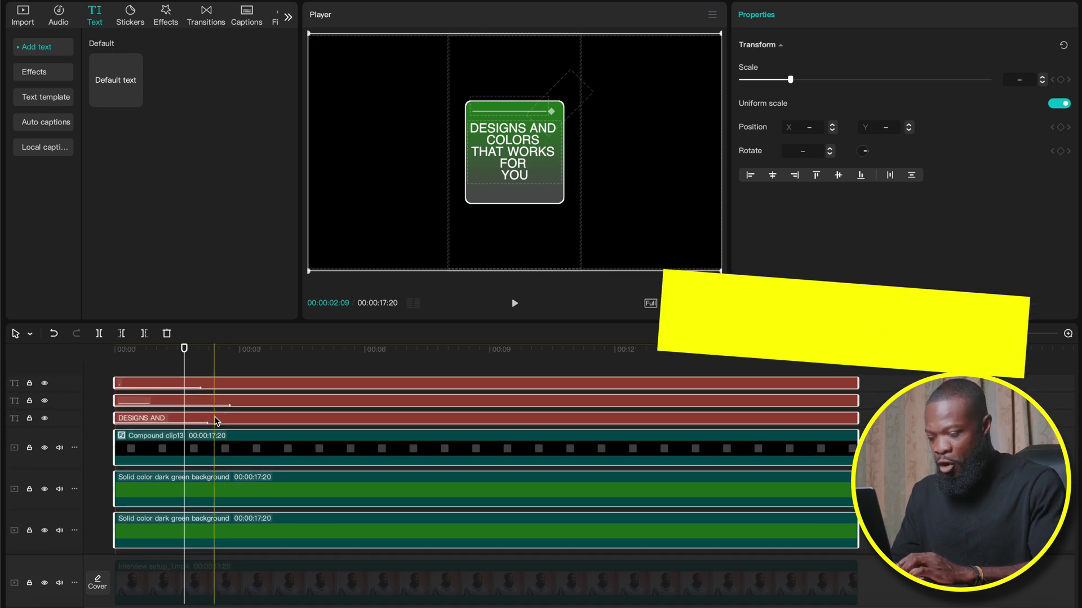
{"action": "key", "text": "alt+g"}
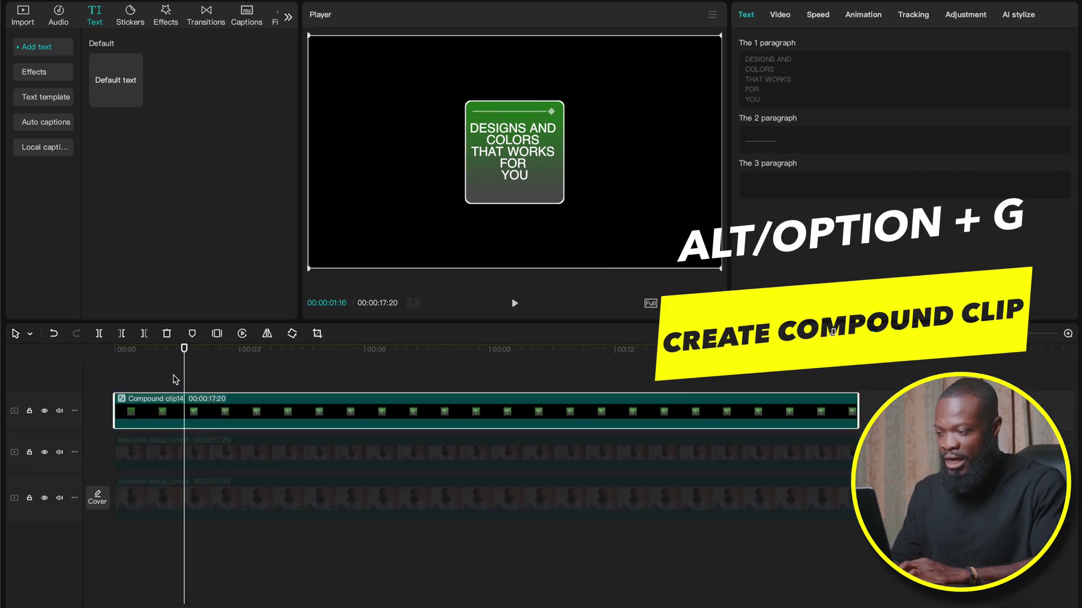
Move the new compound clip below the cutout interview clip so it sits between the two interview clips.
{"action": "left_click", "coordinate": [220, 403]}
{"action": "left_click", "coordinate": [223, 407]}
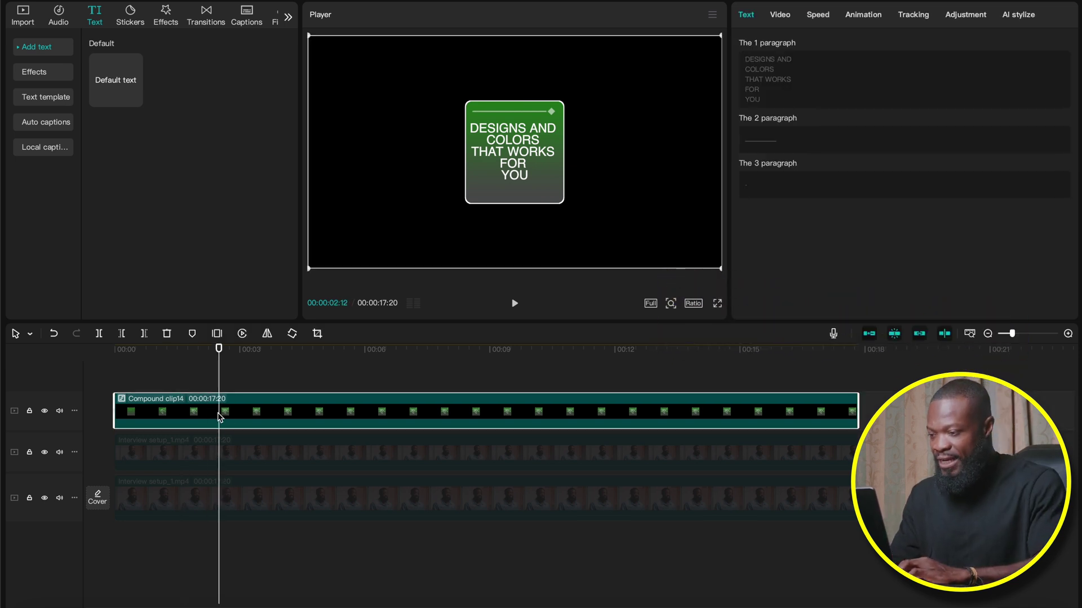
{"action": "left_click_drag", "start_coordinate": [219, 417], "coordinate": [224, 473]}
{"action": "left_click_drag", "start_coordinate": [226, 423], "coordinate": [223, 453]}
Enable the cutout interview clip and the original interview clip beneath the compound clip.
{"action": "left_click", "coordinate": [235, 411]}
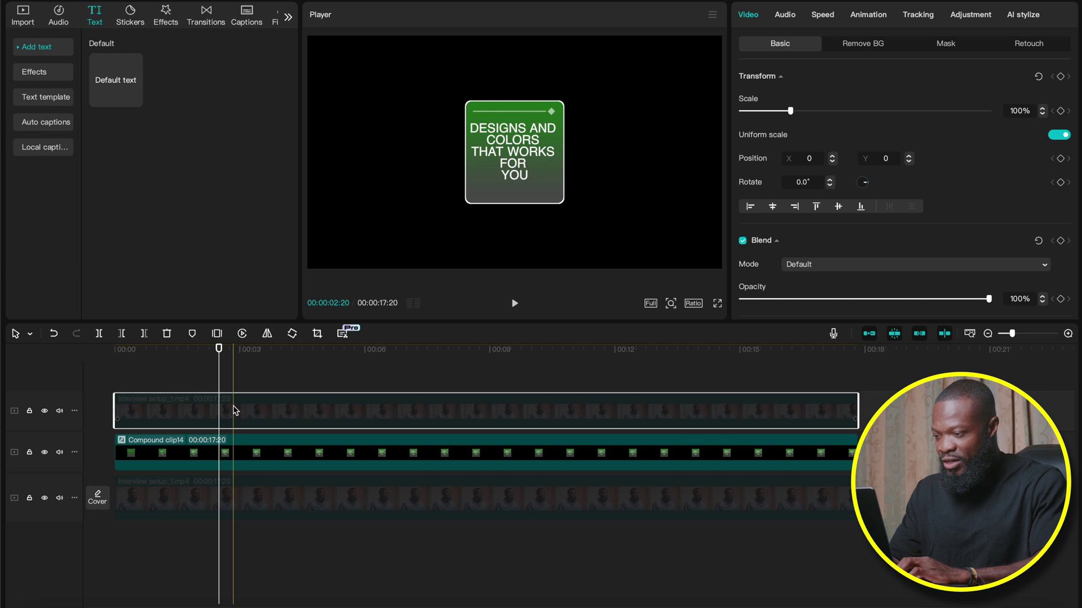
{"action": "key", "text": "v"}
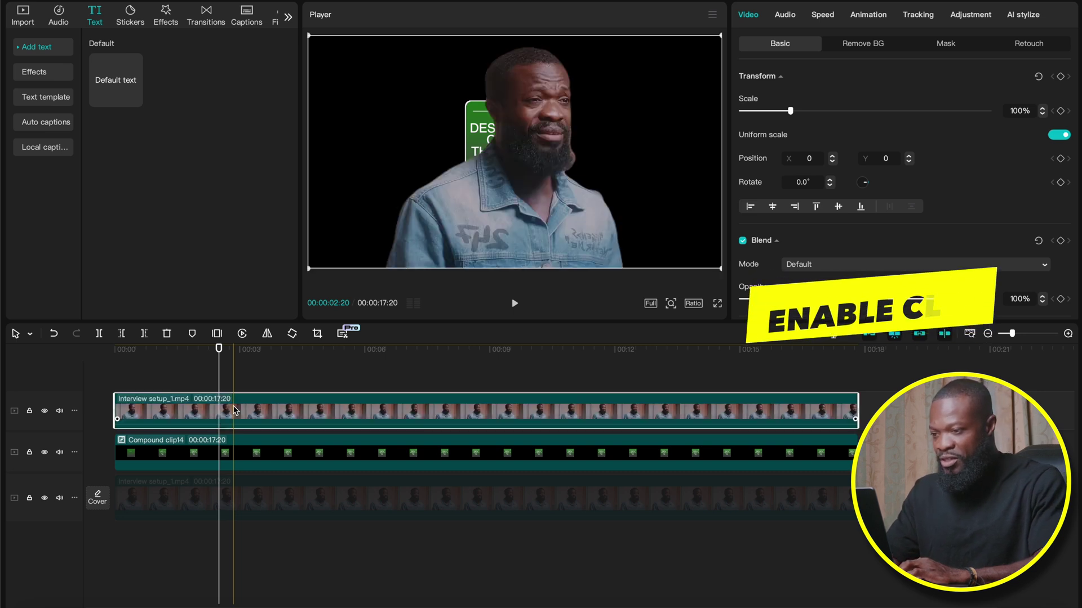
{"action": "left_click", "coordinate": [221, 495]}
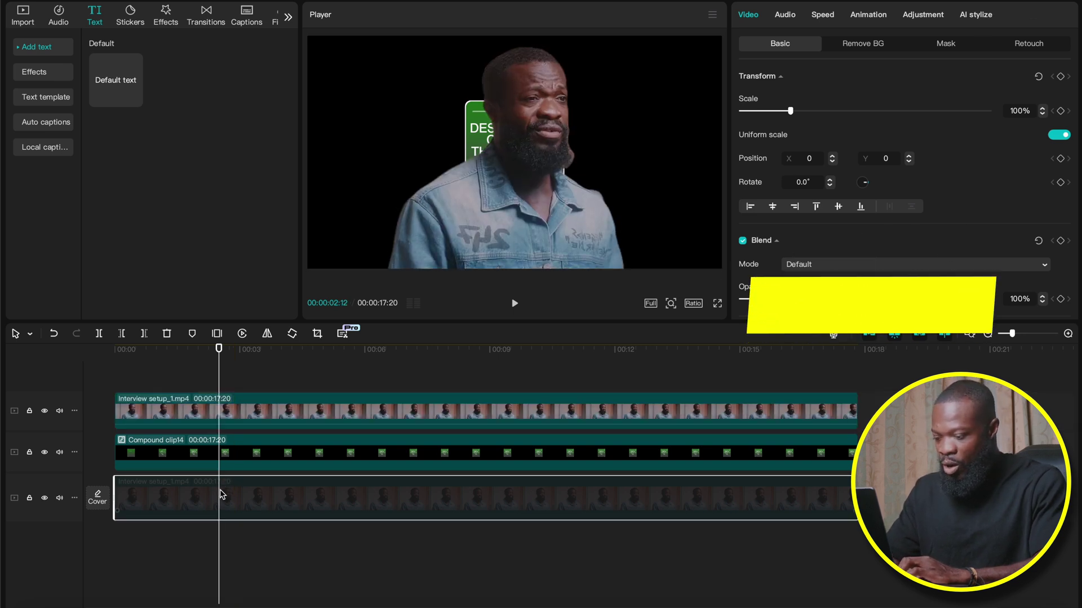
{"action": "key", "text": "v"}
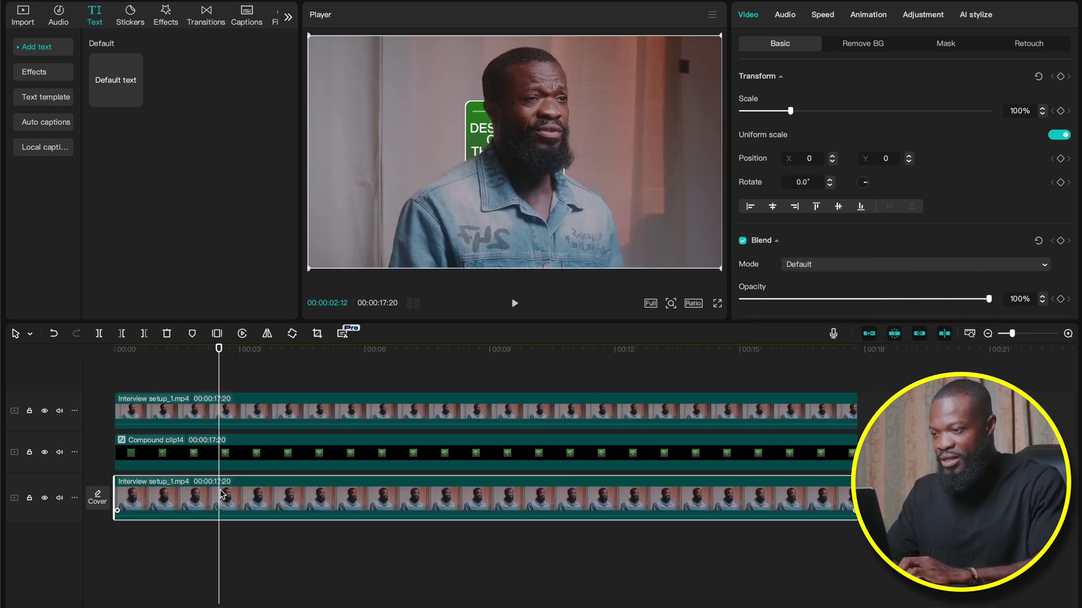
Move the title card compound clip to the left of the subject's head and enlarge it slightly.
{"action": "left_click", "coordinate": [229, 457]}
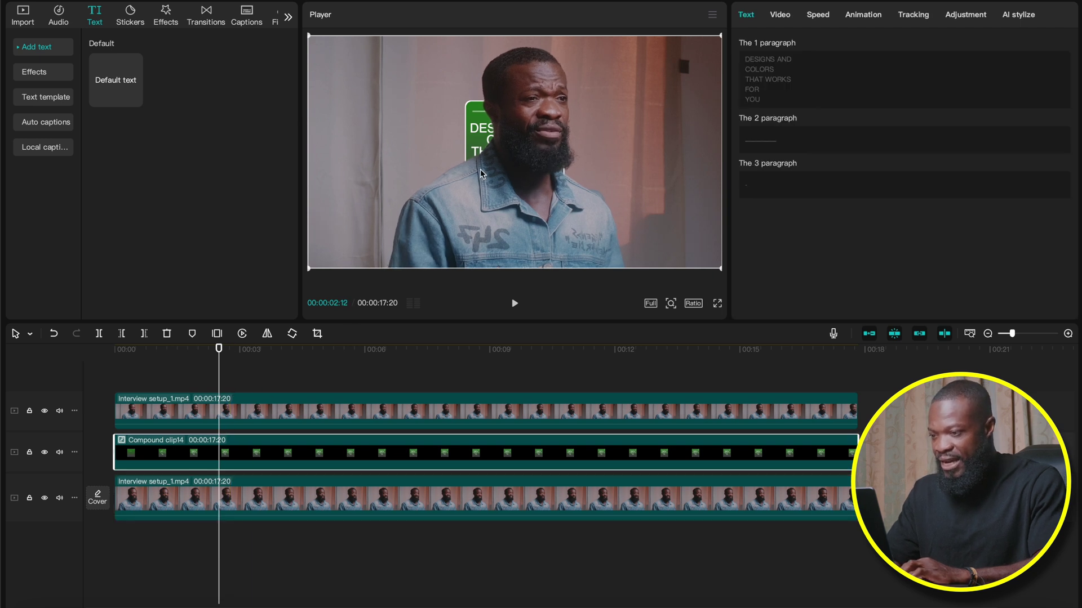
{"action": "left_click_drag", "start_coordinate": [492, 165], "coordinate": [386, 145]}
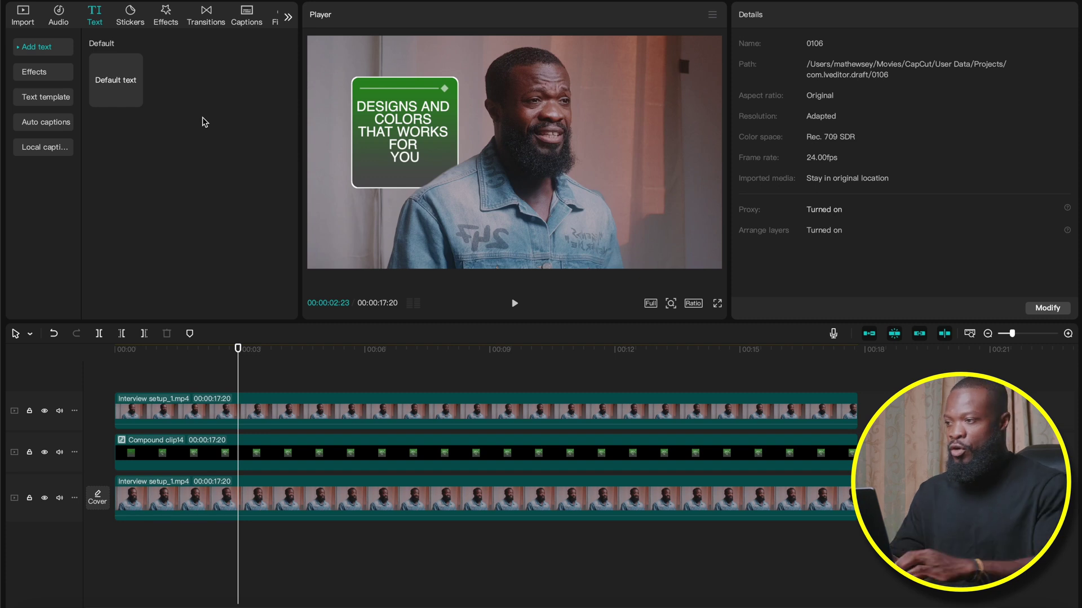
Browse the favorite video effects and preview the Player 3 effect on the video.
{"action": "left_click", "coordinate": [162, 14]}
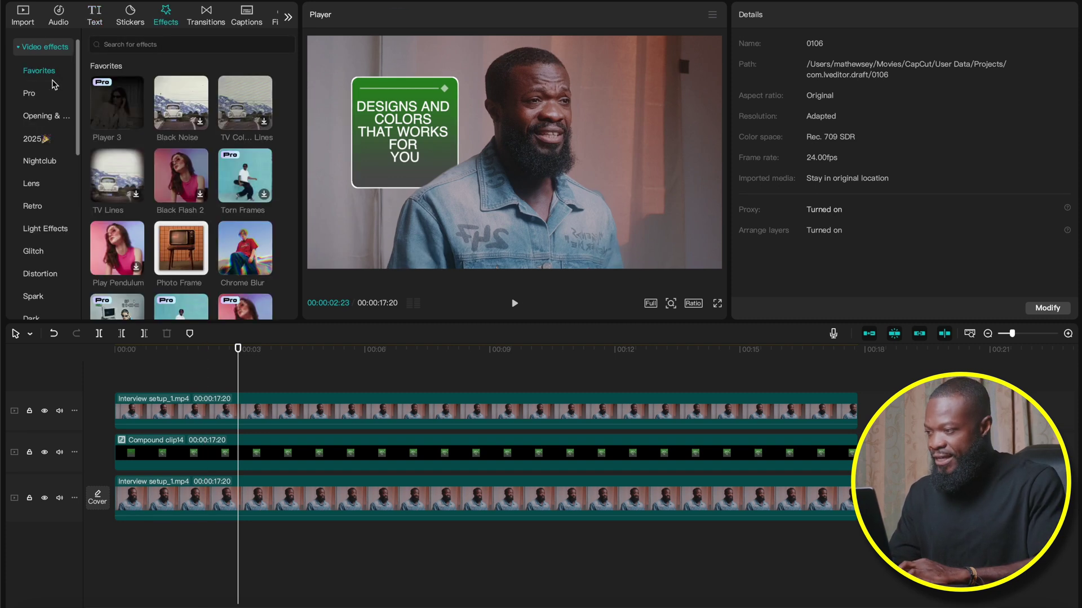
{"action": "left_click", "coordinate": [120, 44]}
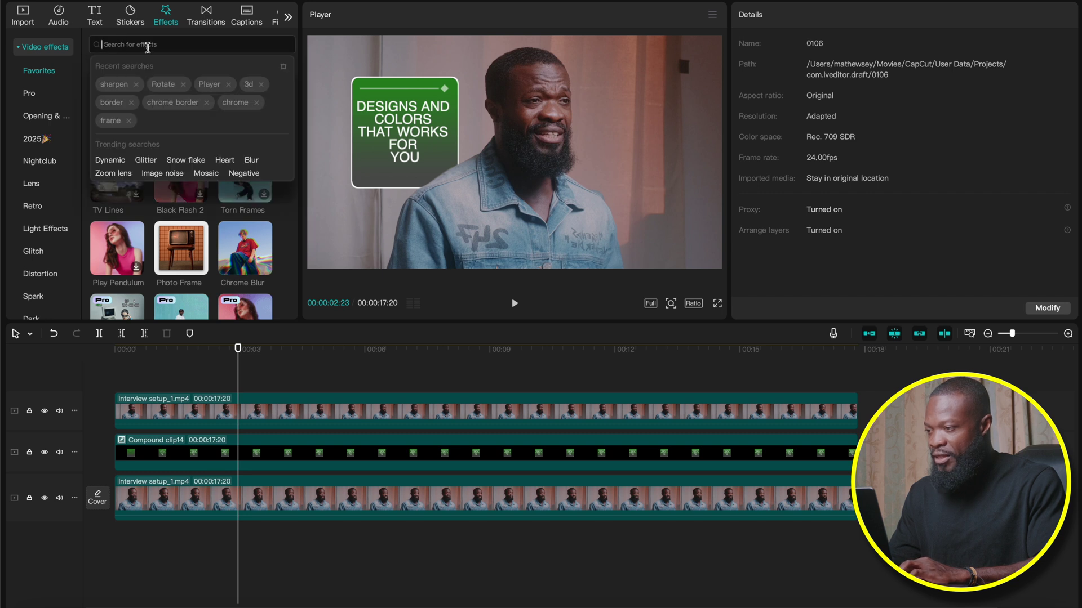
{"action": "left_click", "coordinate": [50, 73]}
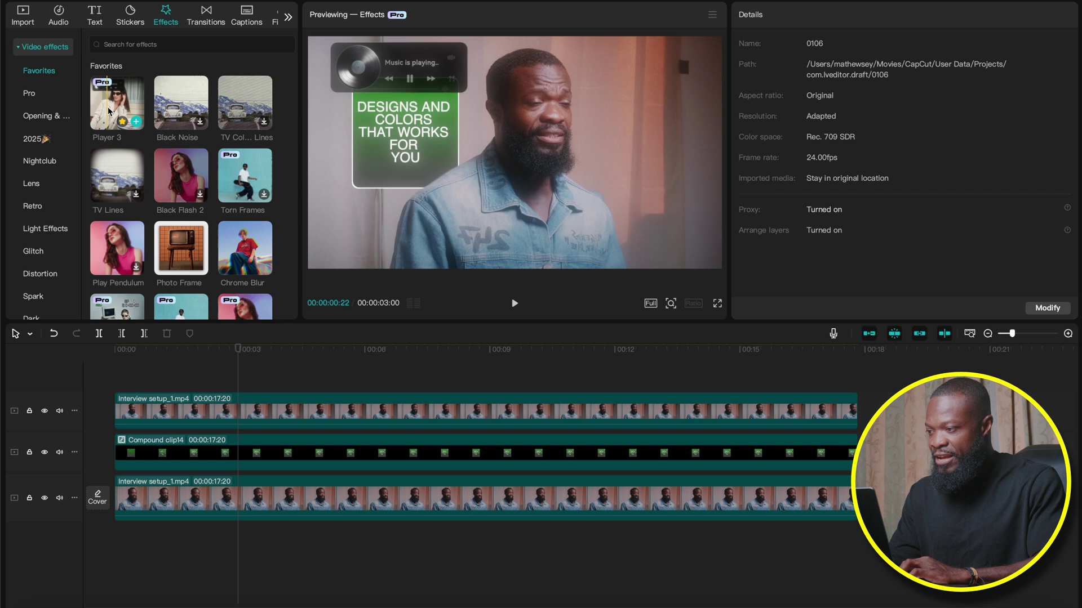
{"action": "left_click", "coordinate": [113, 134]}
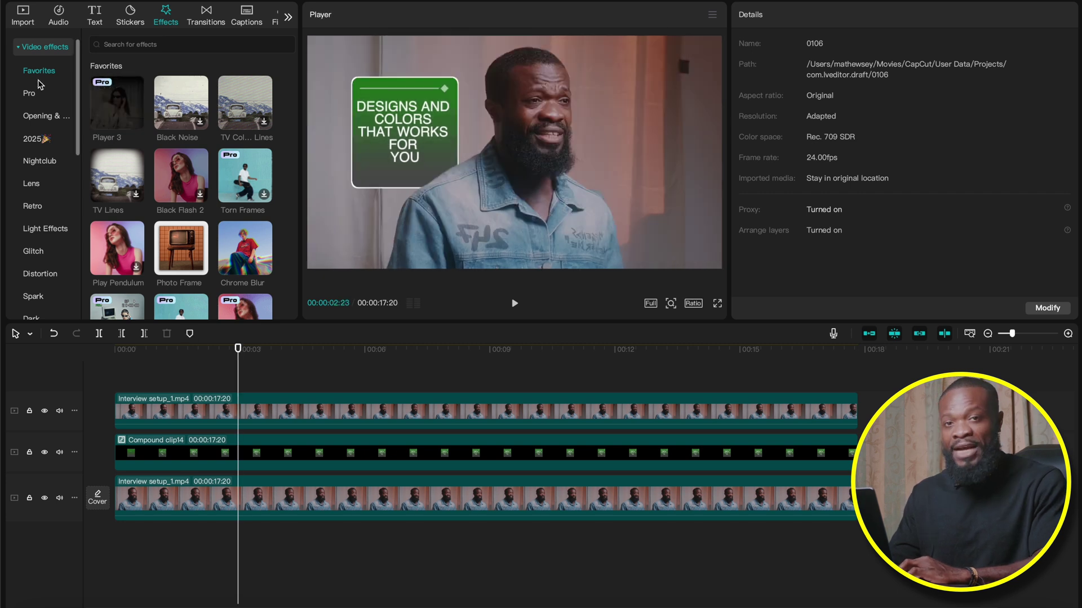
Apply the Player 3 effect to the title card compound clip and set its Glow and Texture to 0.
{"action": "left_click_drag", "start_coordinate": [113, 103], "coordinate": [166, 451]}
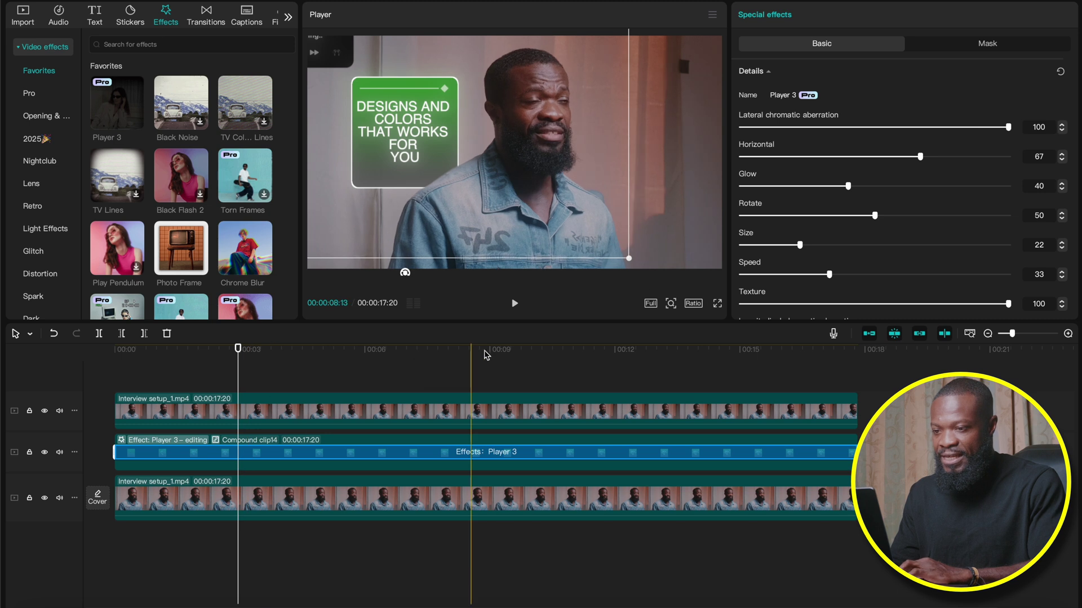
{"action": "left_click_drag", "start_coordinate": [846, 186], "coordinate": [739, 188]}
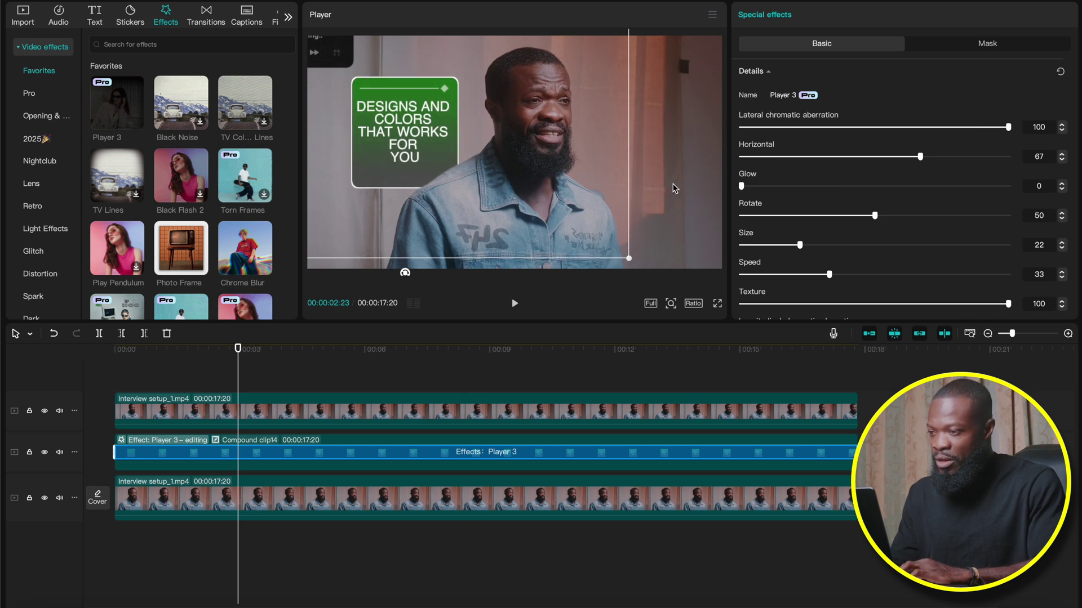
{"action": "scroll", "coordinate": [852, 214], "scroll_direction": "down", "scroll_amount": 2}
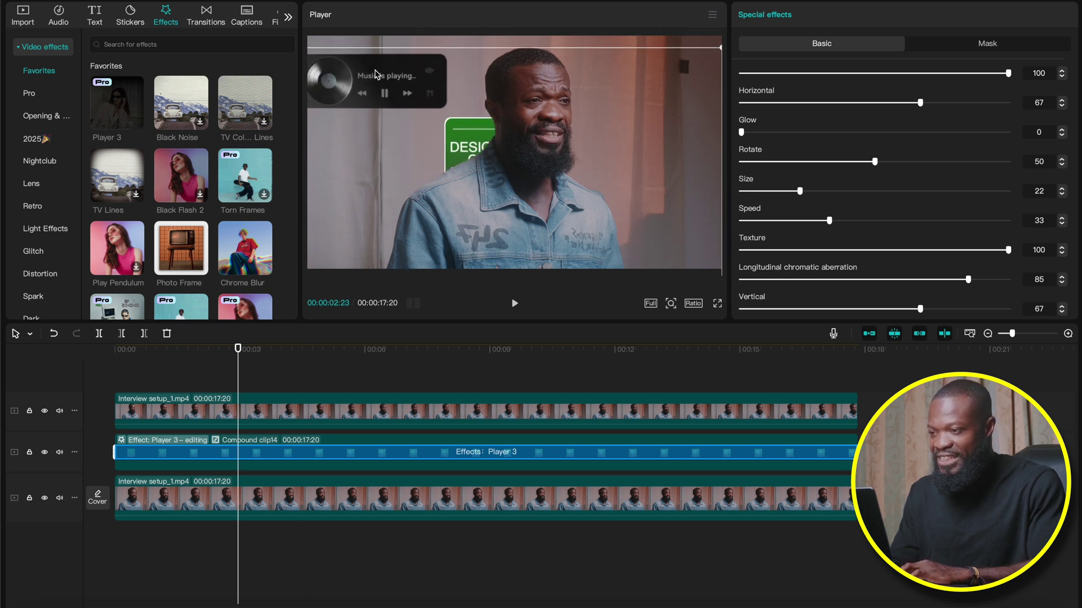
{"action": "double_click", "coordinate": [849, 251]}
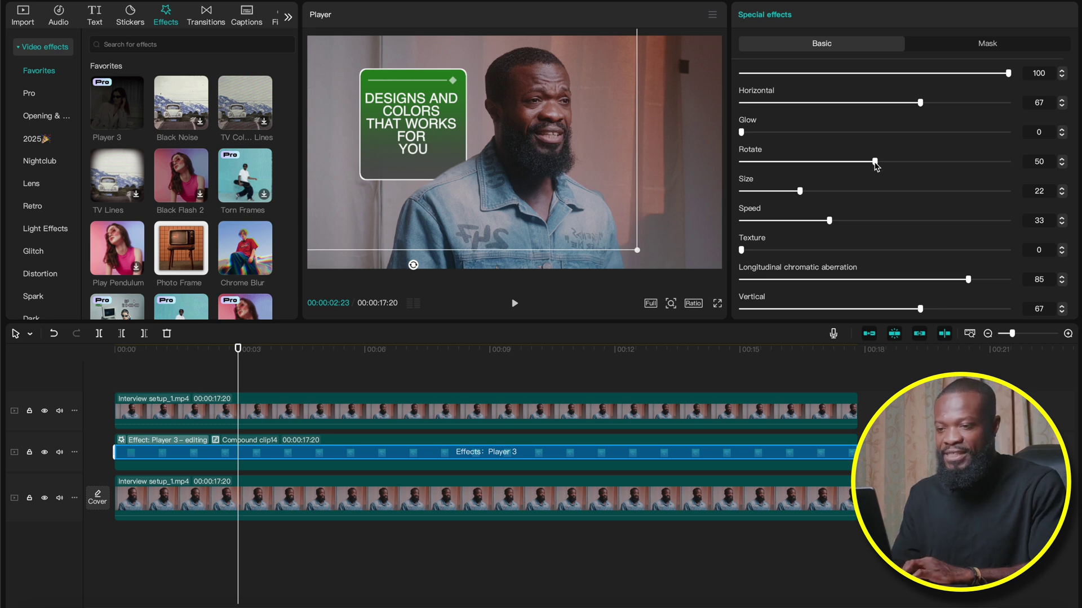
Set the Player 3 effect's Rotate value to 86 and play the video from the start to check the title card's tilt.
{"action": "left_click_drag", "start_coordinate": [880, 163], "coordinate": [700, 160]}
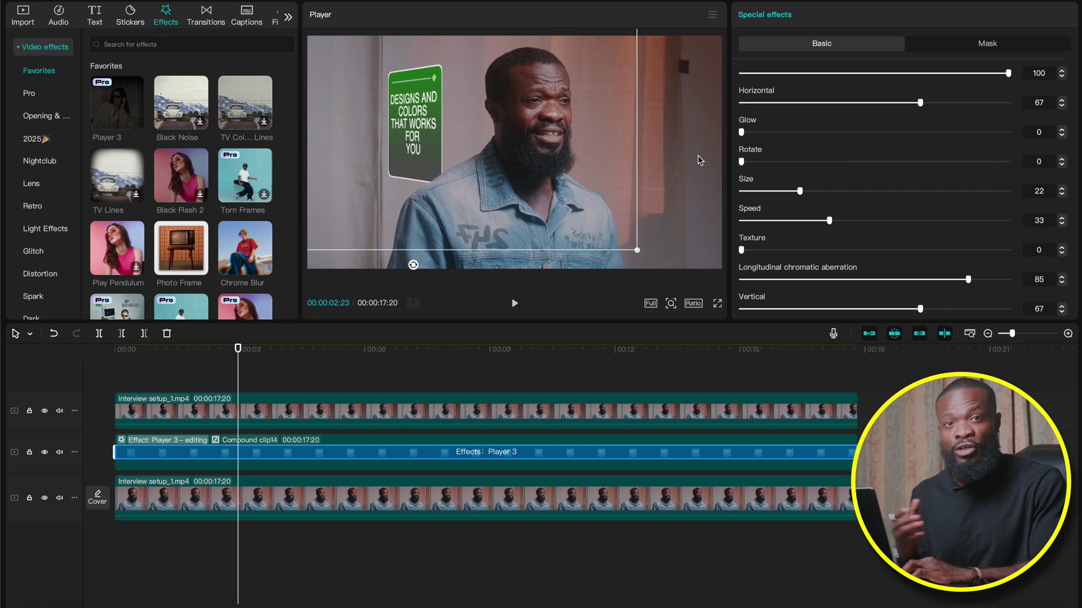
{"action": "left_click_drag", "start_coordinate": [718, 159], "coordinate": [971, 176]}
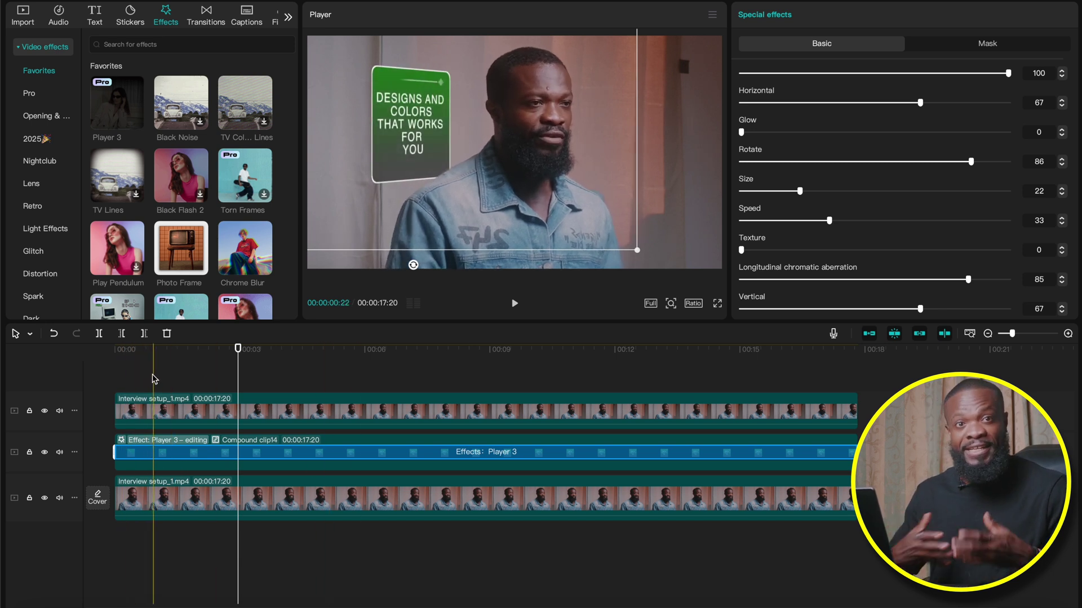
{"action": "left_click", "coordinate": [116, 375]}
{"action": "key", "text": "space"}
{"action": "left_click", "coordinate": [116, 373]}
{"action": "key", "text": "space"}
{"action": "key", "text": "space"}
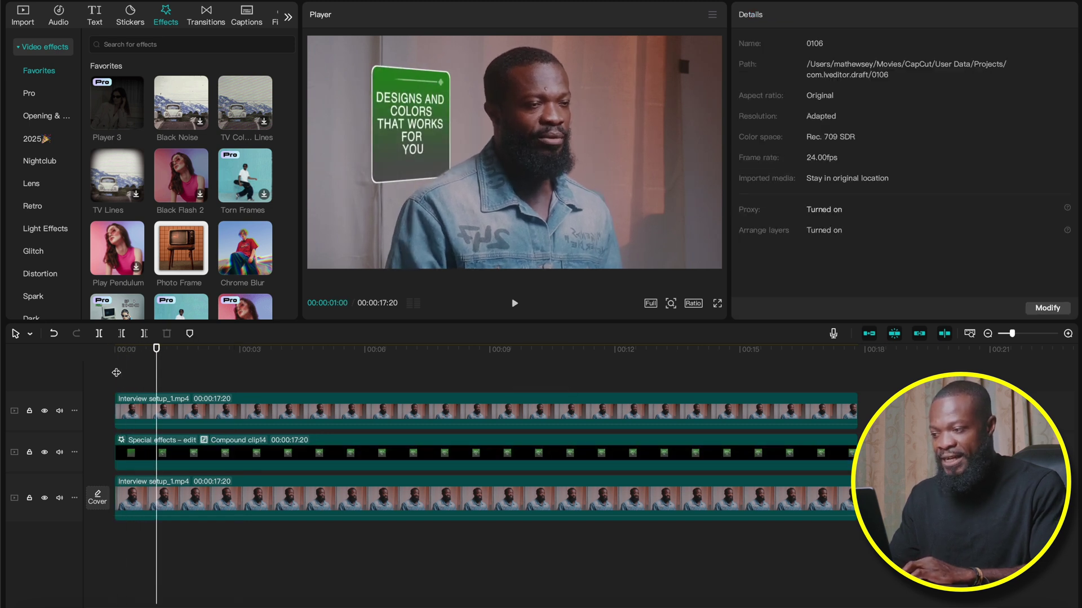
{"action": "left_click", "coordinate": [116, 373]}
{"action": "key", "text": "space"}
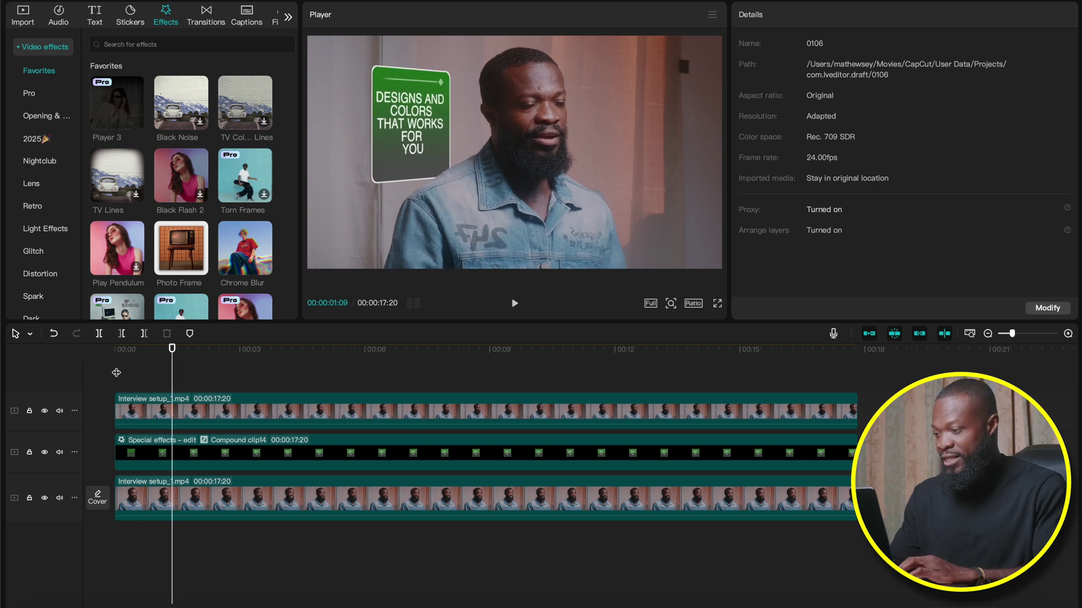
Reopen the Player 3 effect settings on the title card clip, set Speed to 6 and preview the animation from the start.
{"action": "left_click", "coordinate": [172, 447]}
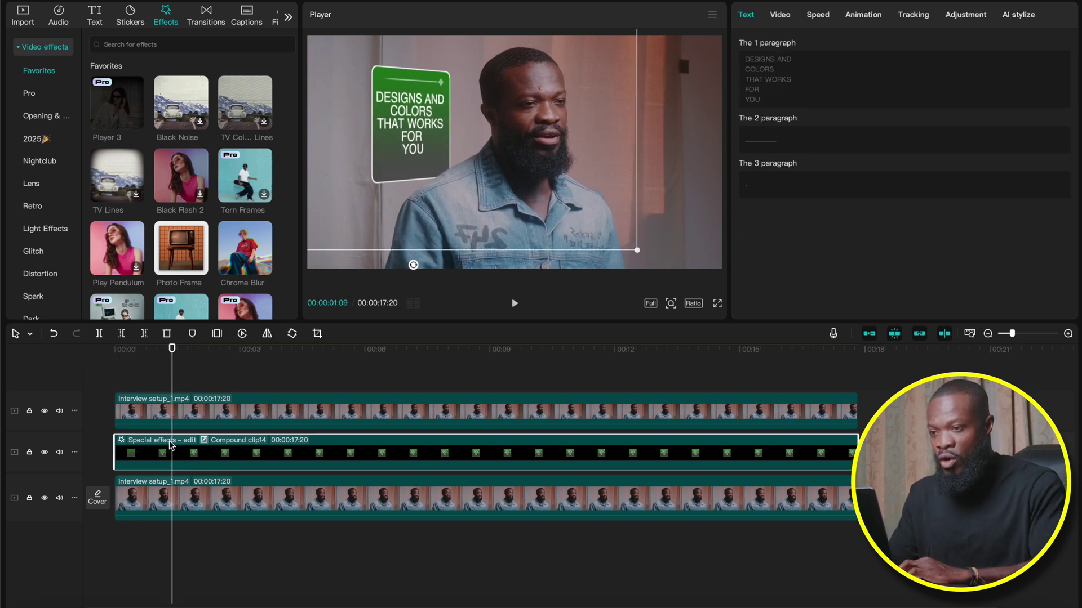
{"action": "left_click", "coordinate": [780, 15]}
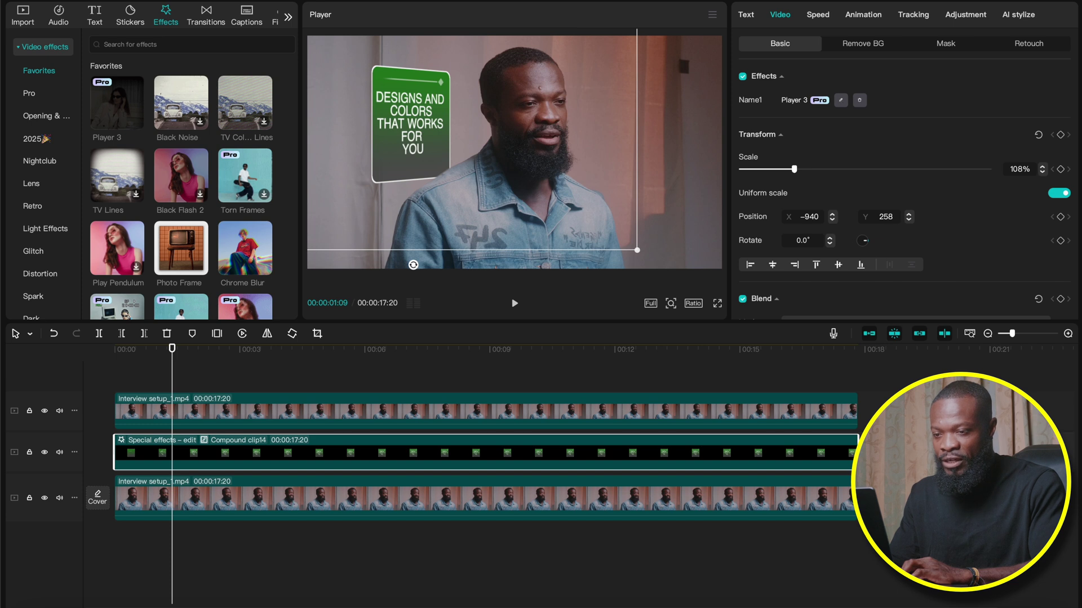
{"action": "left_click", "coordinate": [841, 101]}
{"action": "scroll", "coordinate": [845, 196], "scroll_direction": "down", "scroll_amount": 3}
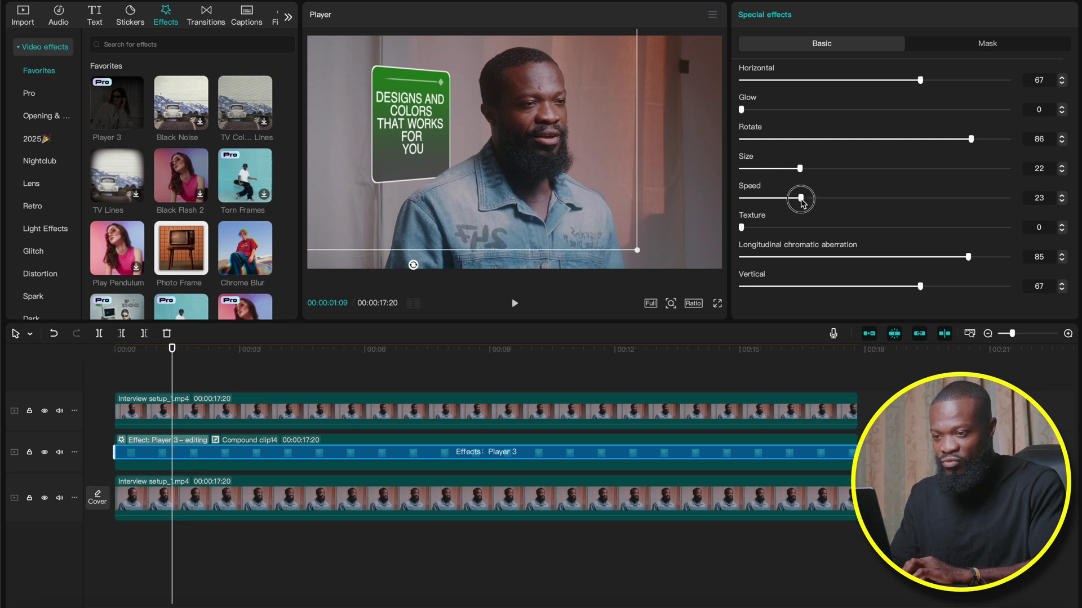
{"action": "left_click_drag", "start_coordinate": [765, 201], "coordinate": [761, 201]}
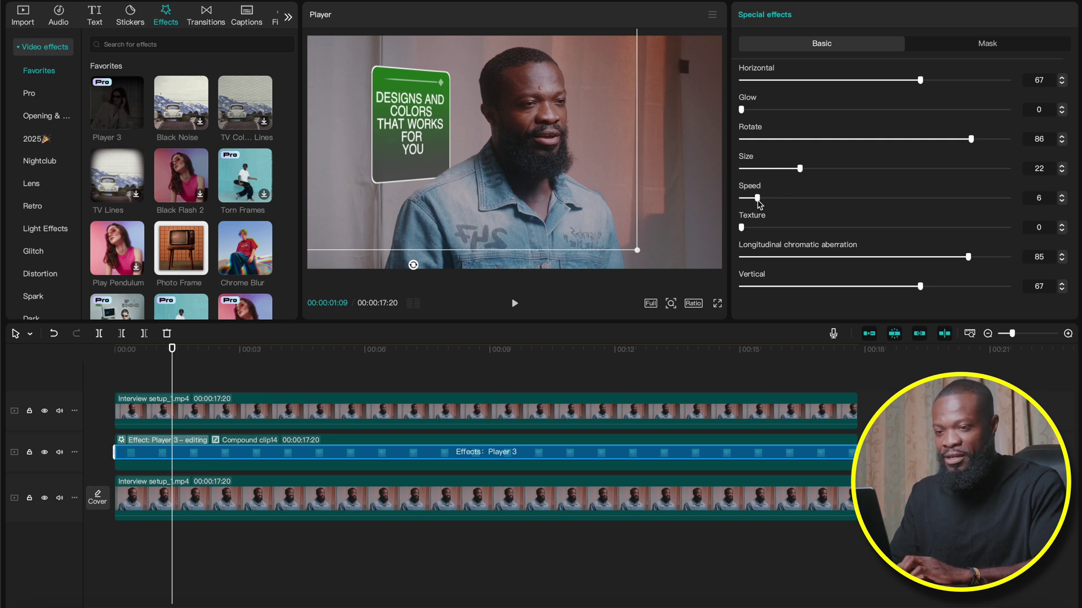
{"action": "left_click_drag", "start_coordinate": [126, 351], "coordinate": [116, 356]}
{"action": "key", "text": "space"}
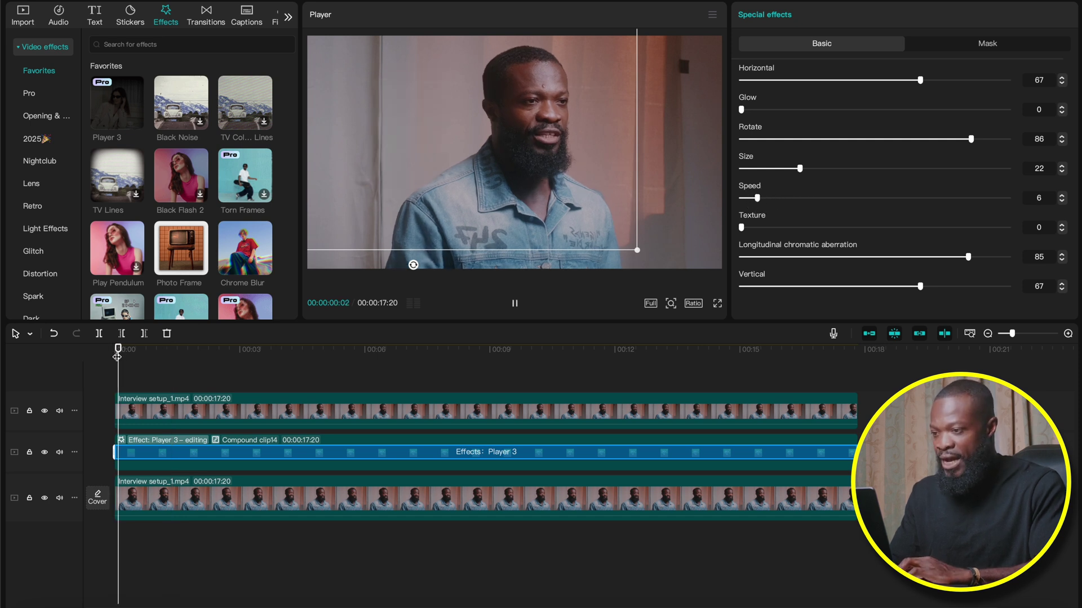
{"action": "key", "text": "space"}
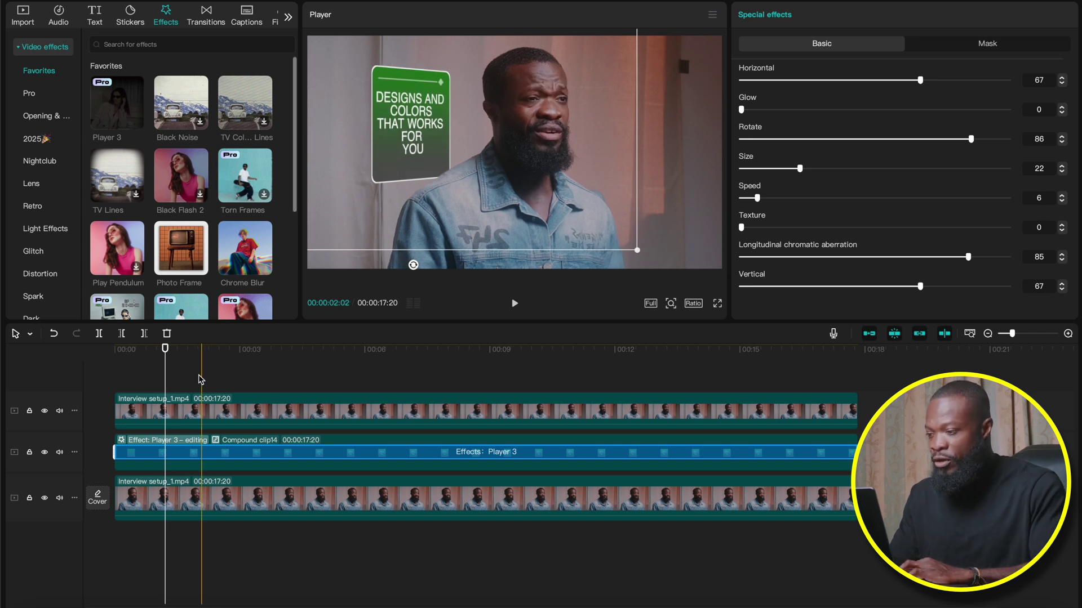
Try a Speed of 65 on the Player 3 effect, preview it from the start and restore the slower speed.
{"action": "left_click_drag", "start_coordinate": [758, 198], "coordinate": [910, 200]}
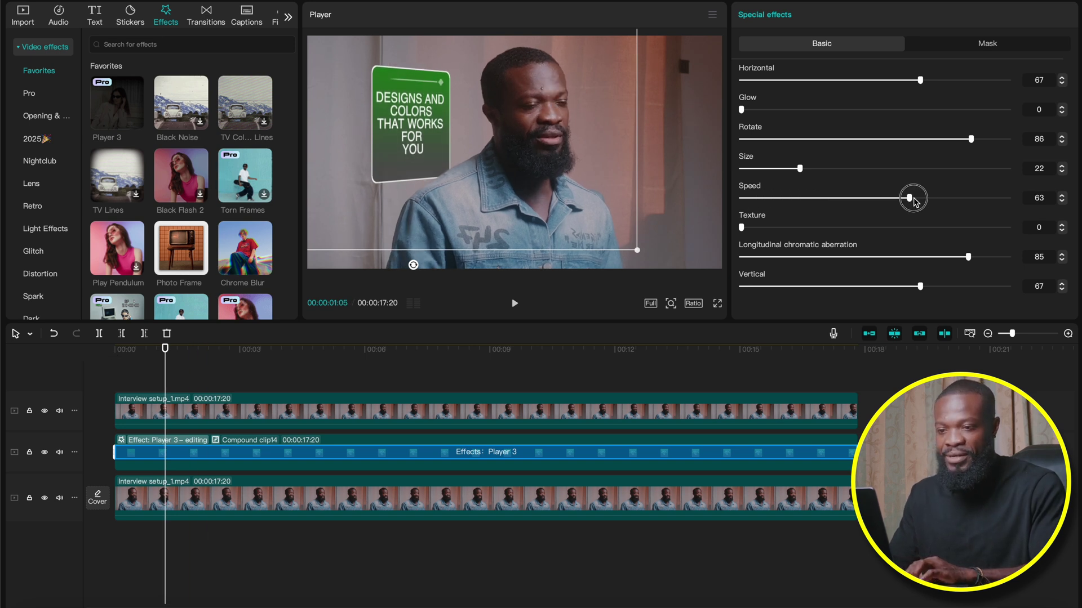
{"action": "left_click", "coordinate": [115, 349]}
{"action": "key", "text": "space"}
{"action": "left_click", "coordinate": [115, 349]}
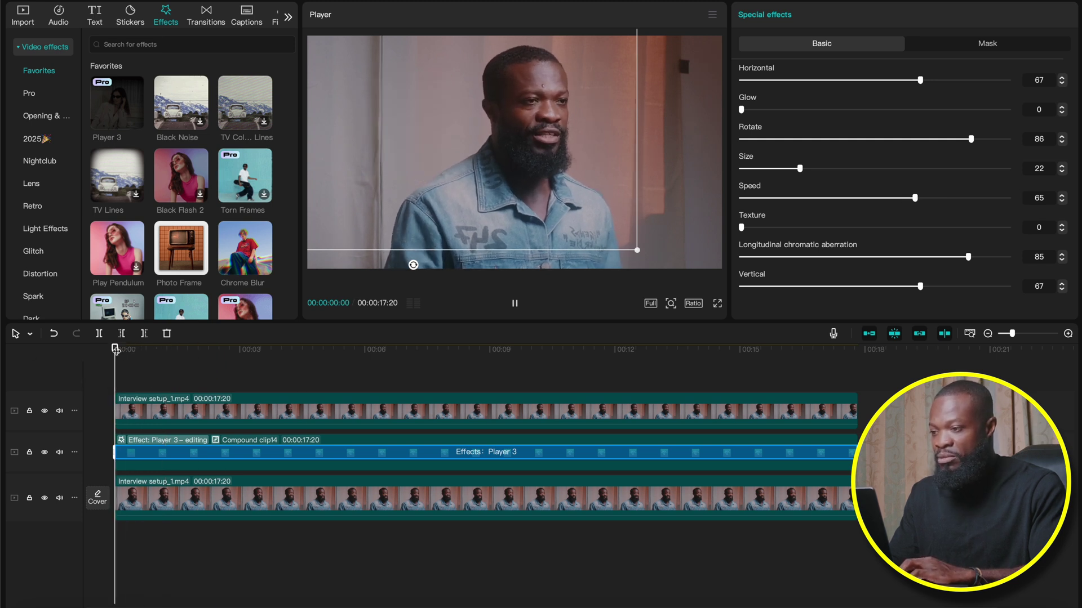
{"action": "left_click_drag", "start_coordinate": [115, 349], "coordinate": [151, 349]}
{"action": "left_click_drag", "start_coordinate": [914, 198], "coordinate": [758, 198]}
{"action": "left_click", "coordinate": [123, 371]}
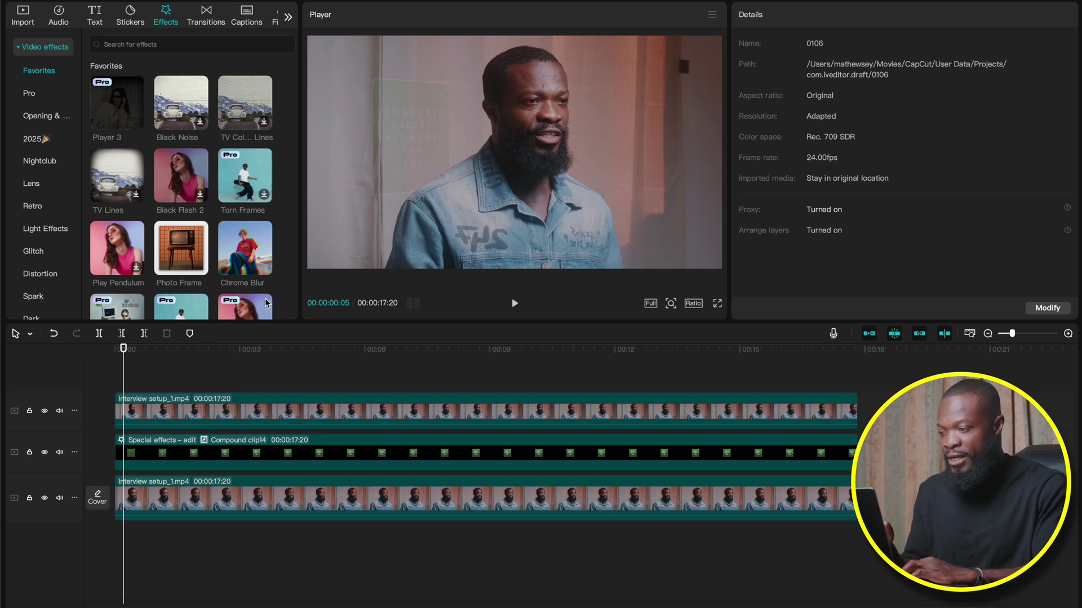
Duplicate the title card compound clip onto the top track and disable the original beneath the cutout interview clip.
{"action": "left_click", "coordinate": [167, 459]}
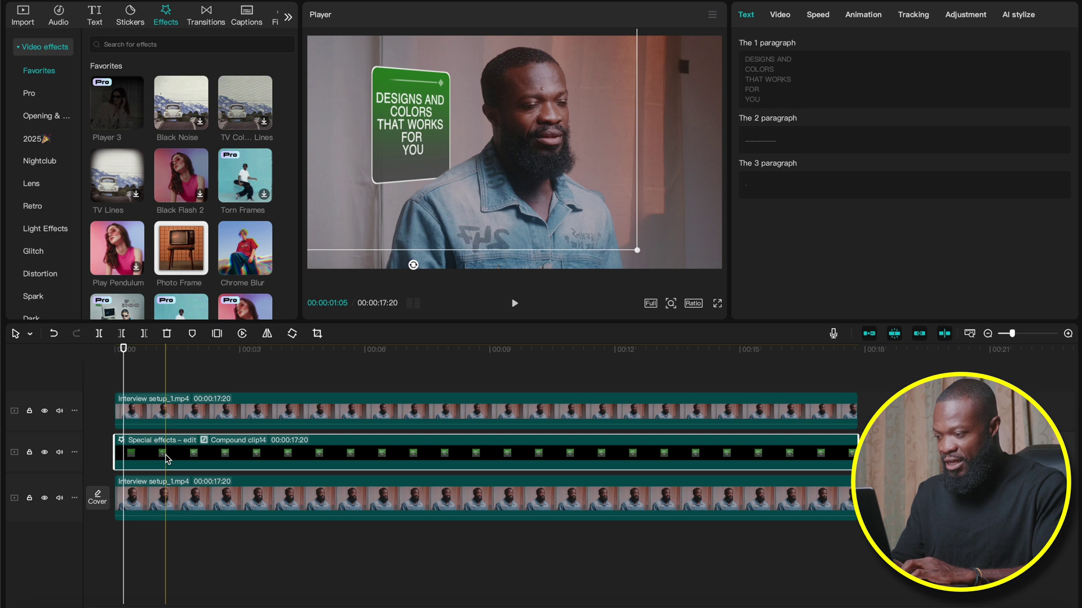
{"action": "left_click_drag", "start_coordinate": [167, 459], "coordinate": [174, 495]}
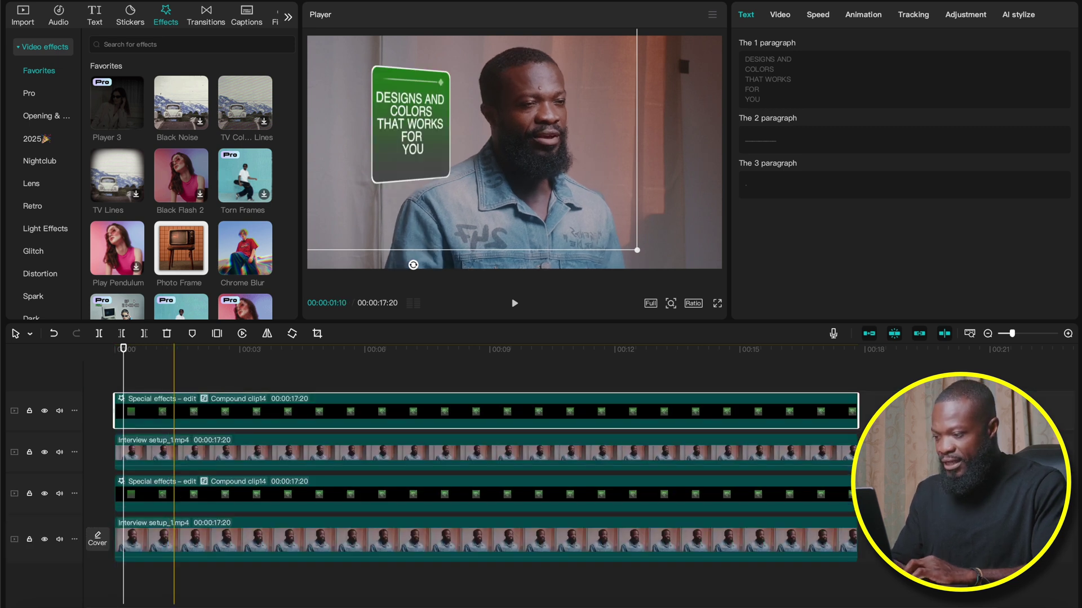
{"action": "key", "text": "v"}
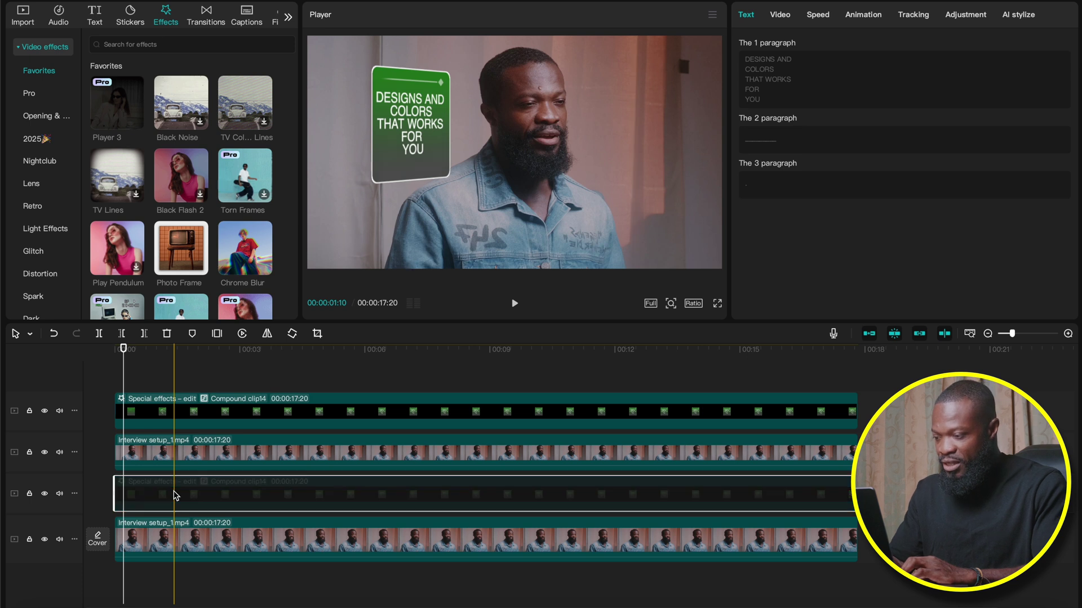
Turn the duplicated title card into a new compound clip and trim its start to a little over one second in.
{"action": "left_click", "coordinate": [171, 413]}
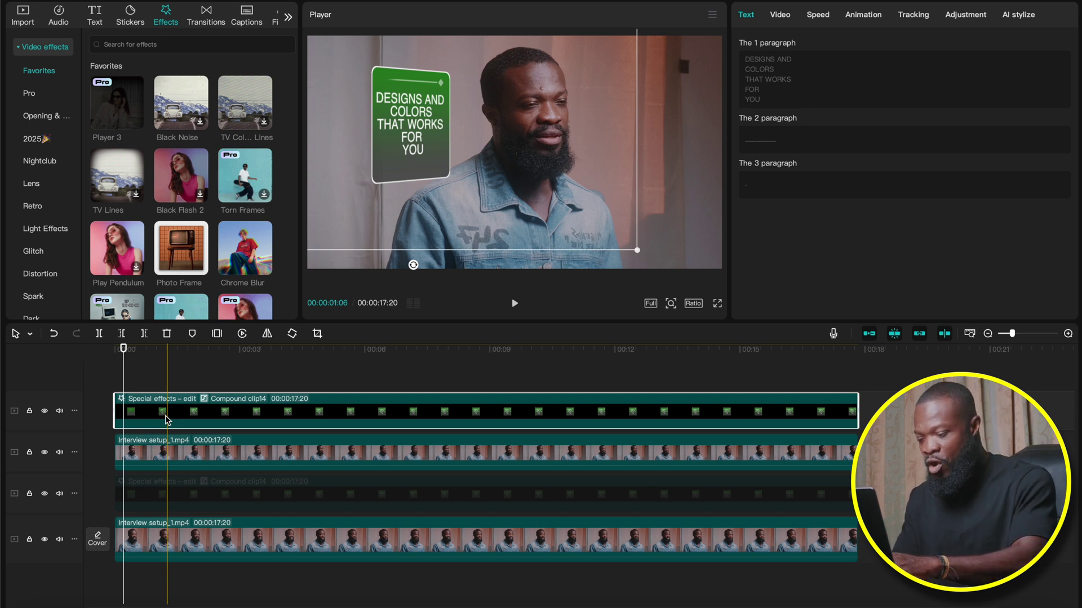
{"action": "key", "text": "alt+g"}
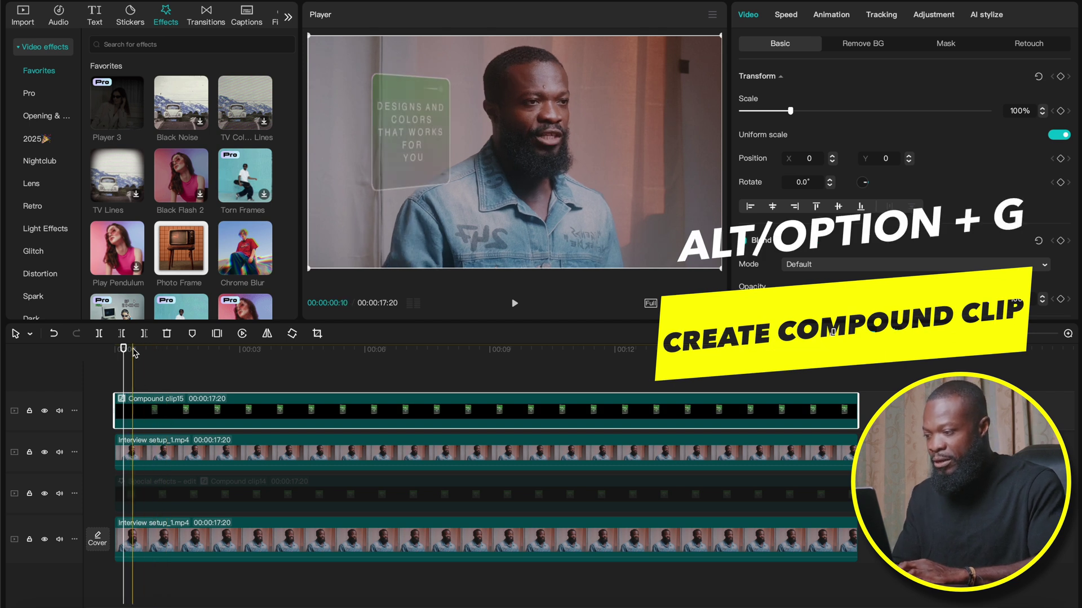
{"action": "left_click", "coordinate": [160, 352]}
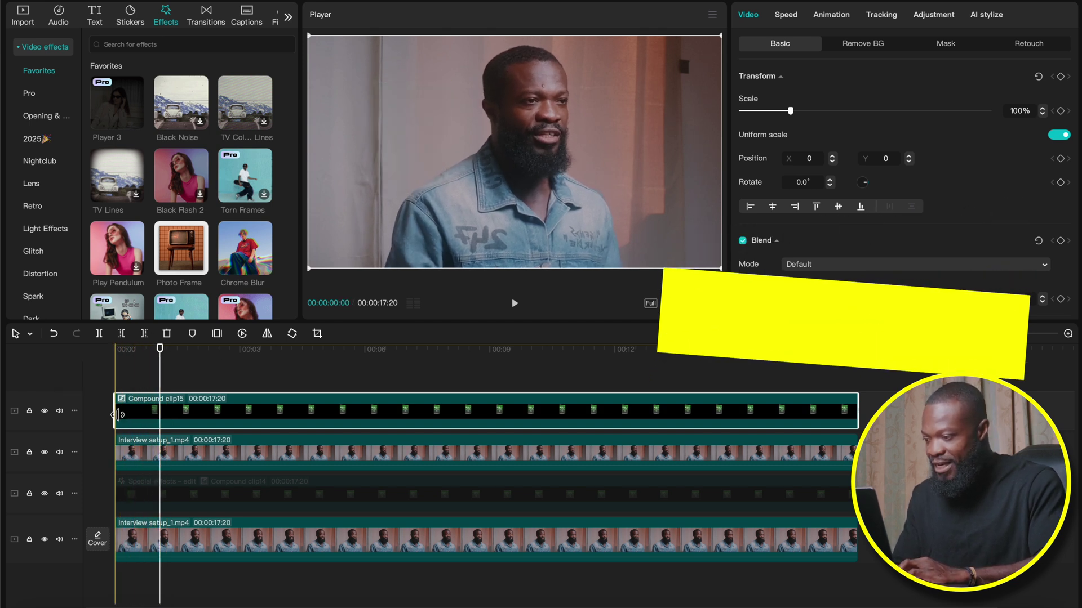
{"action": "left_click_drag", "start_coordinate": [120, 413], "coordinate": [162, 412]}
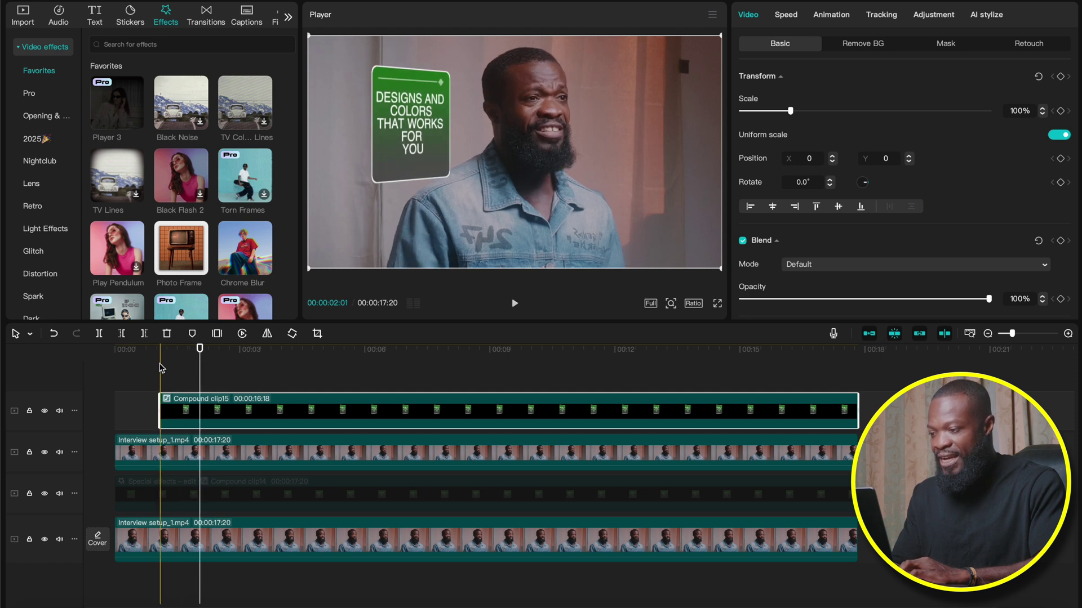
{"action": "left_click_drag", "start_coordinate": [160, 413], "coordinate": [171, 414]}
Preview the trimmed duplicate and restore the original title card clip between the two interview clips.
{"action": "left_click", "coordinate": [171, 352]}
{"action": "key", "text": "space"}
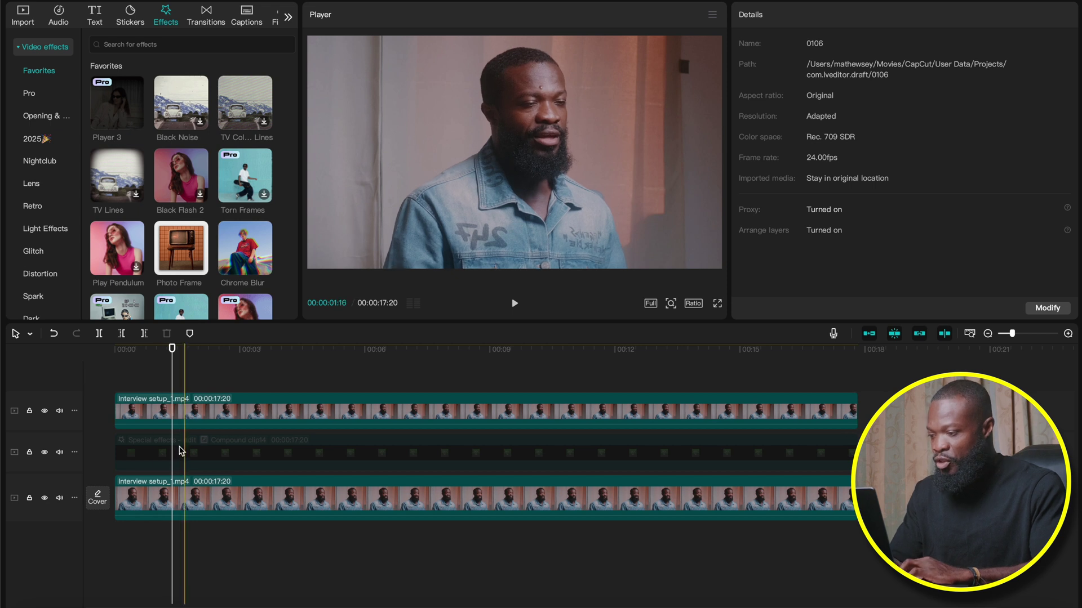
{"action": "left_click", "coordinate": [175, 458]}
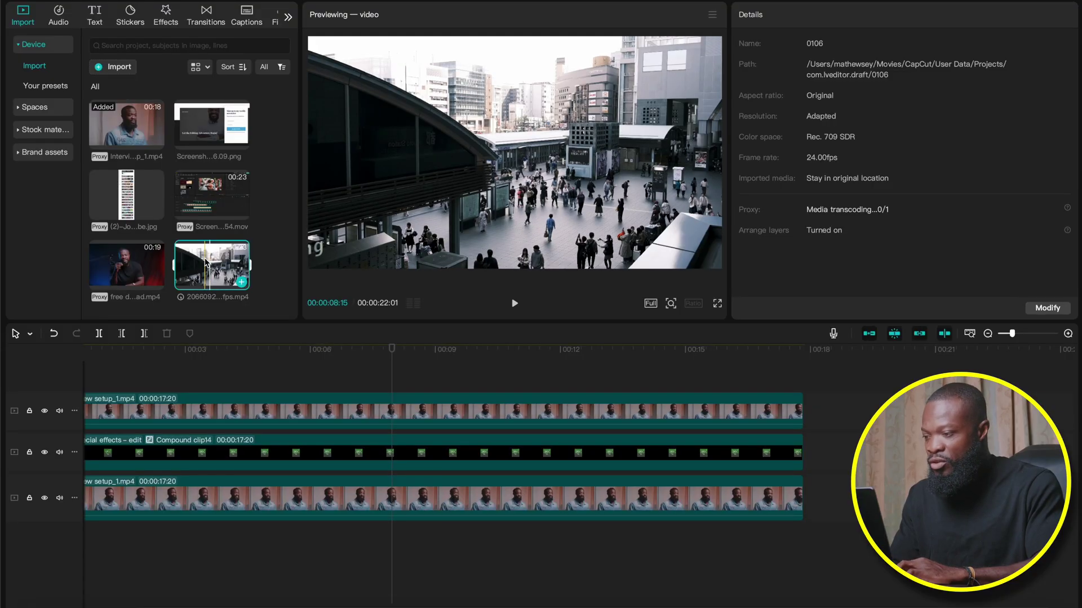
Append the city plaza clip 20660921-uhd_3840_2160_30fps.mp4 after the interview on the main track and view its opening seconds.
{"action": "left_click_drag", "start_coordinate": [252, 274], "coordinate": [812, 503]}
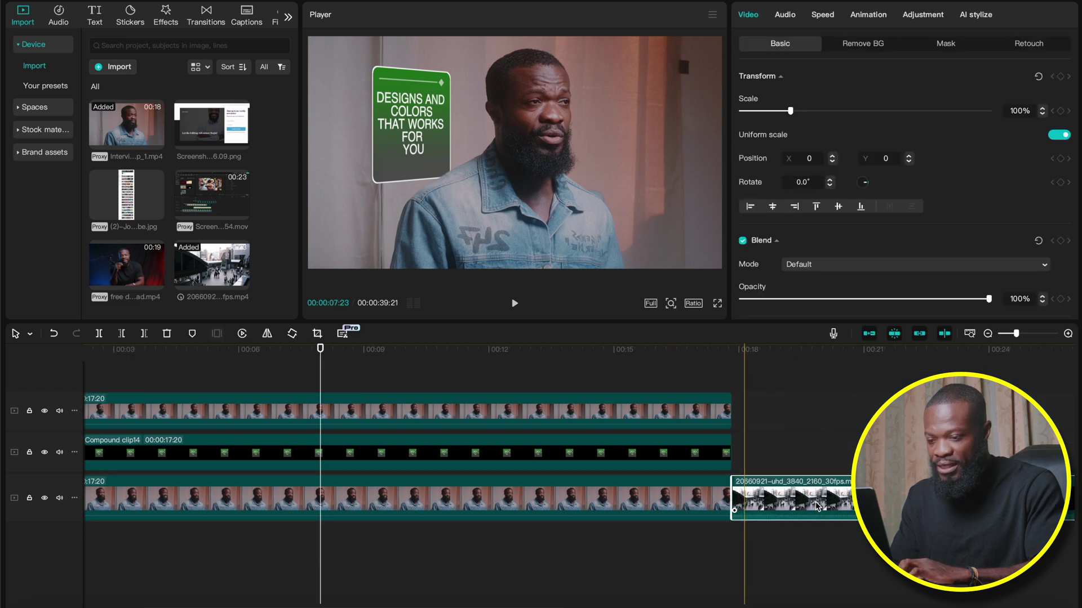
{"action": "left_click", "coordinate": [695, 352]}
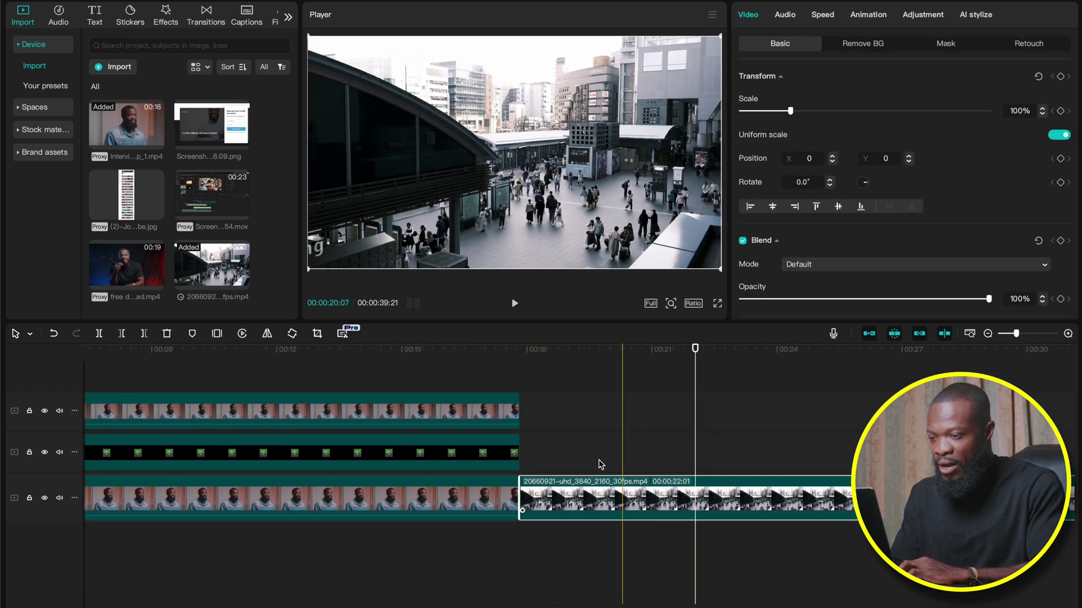
{"action": "left_click", "coordinate": [592, 354]}
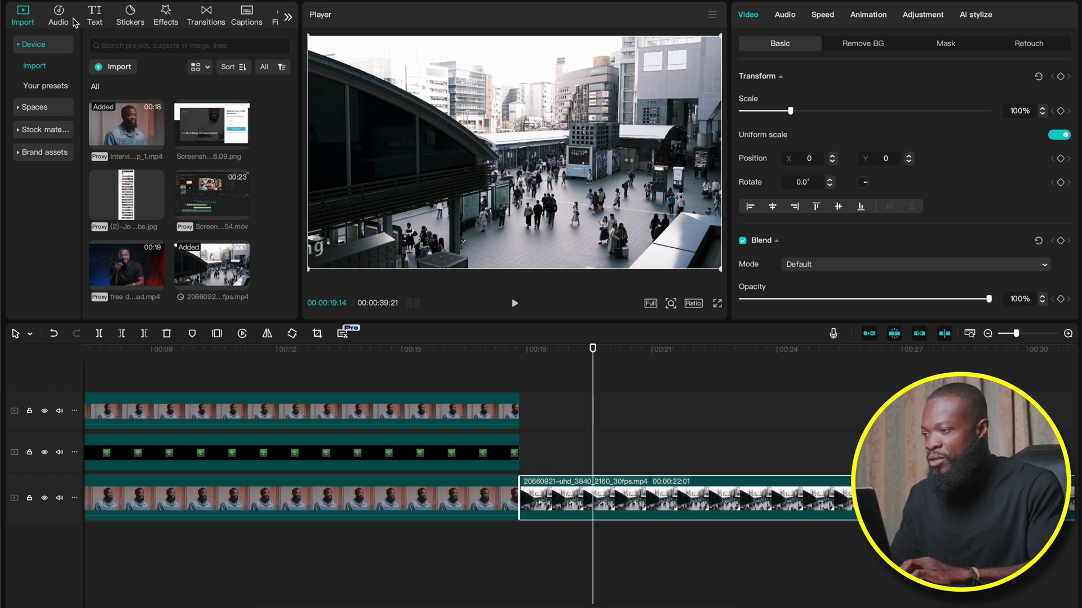
Add a default text clip above the city plaza footage and extend it along the footage from its start.
{"action": "left_click", "coordinate": [92, 21]}
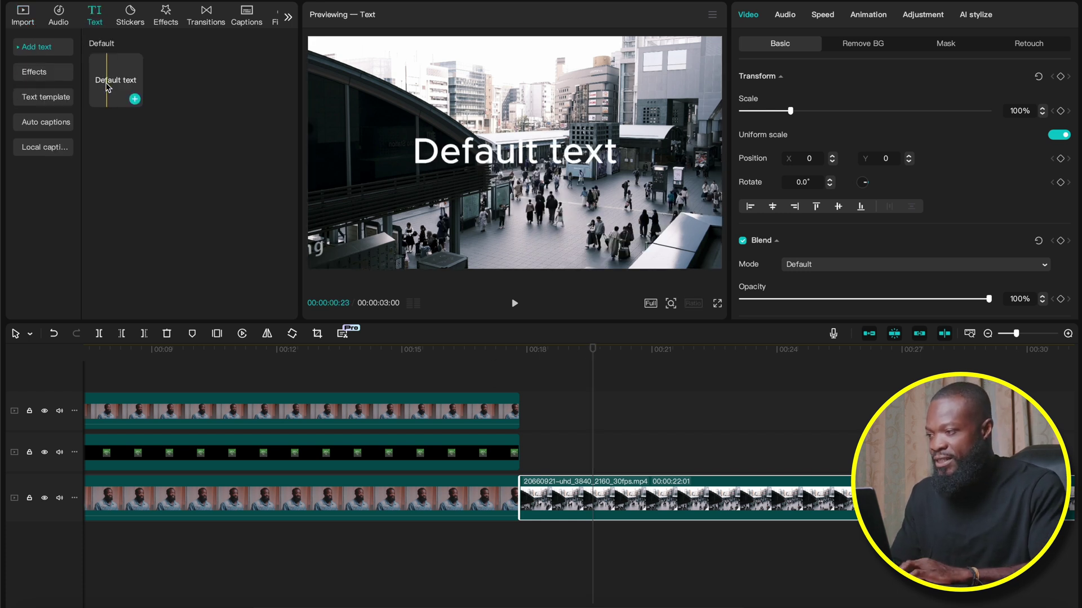
{"action": "left_click_drag", "start_coordinate": [108, 80], "coordinate": [528, 463]}
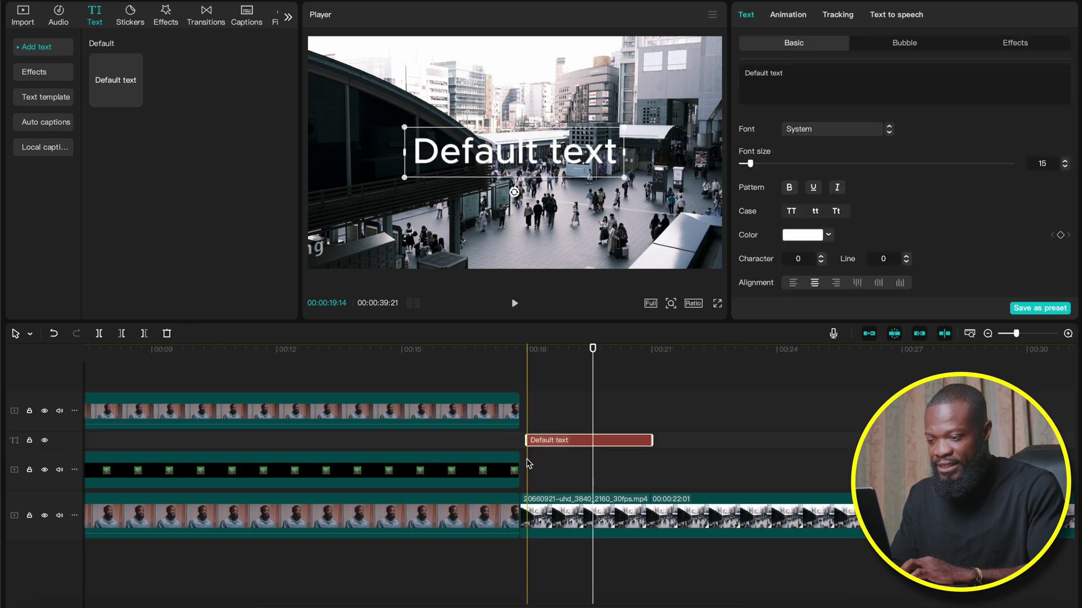
{"action": "left_click_drag", "start_coordinate": [624, 450], "coordinate": [860, 443]}
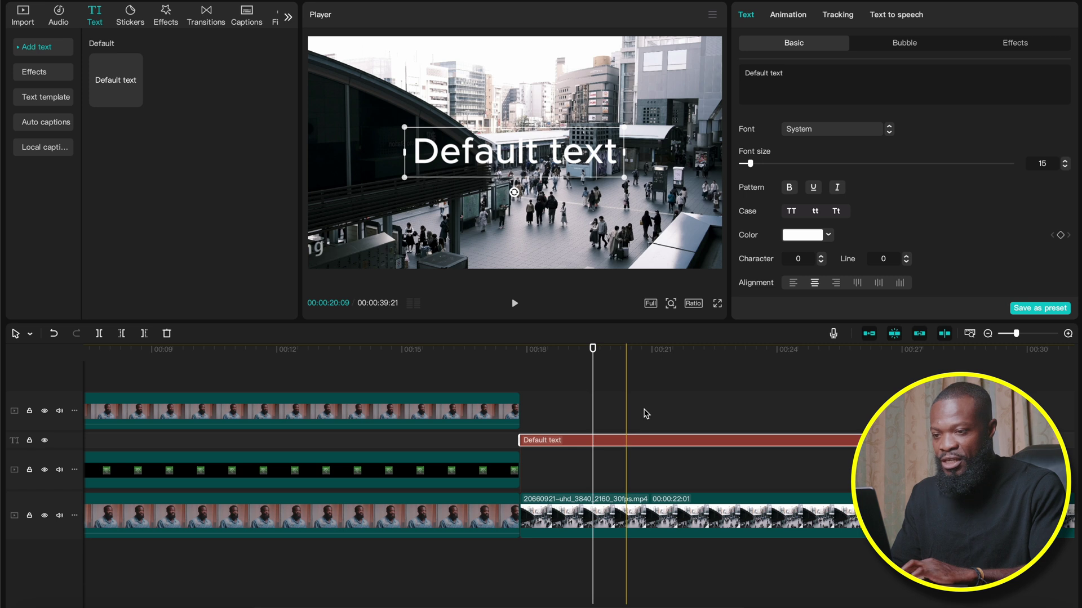
Change the text to DOWNTOWN in bold and move it left so it overlaps the dark curved building.
{"action": "key", "text": "ctrl+a"}
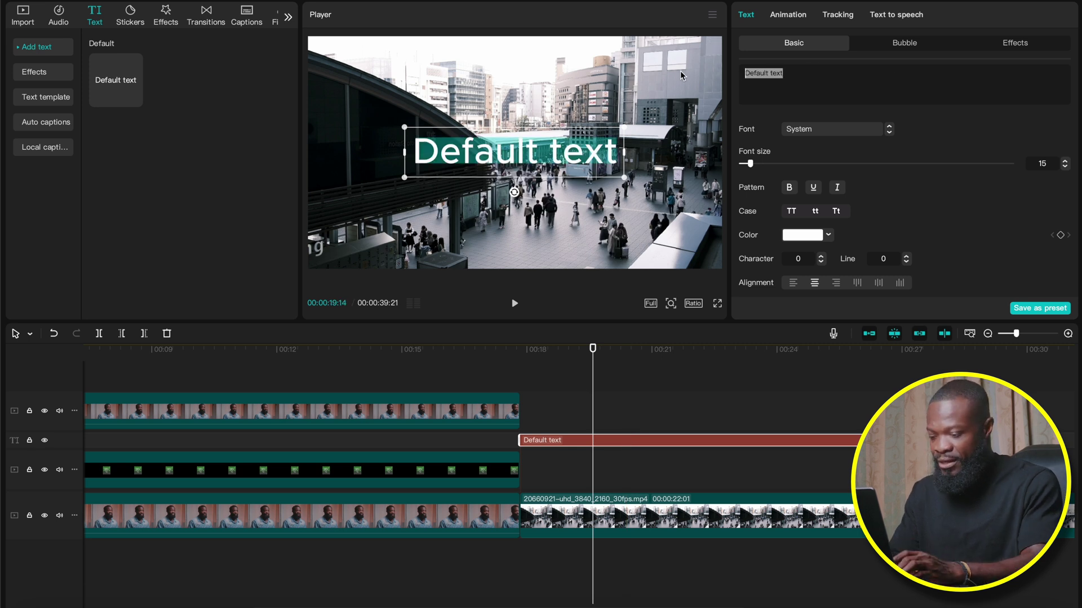
{"action": "type", "text": "DOWNTOWN"}
{"action": "left_click_drag", "start_coordinate": [592, 149], "coordinate": [527, 149]}
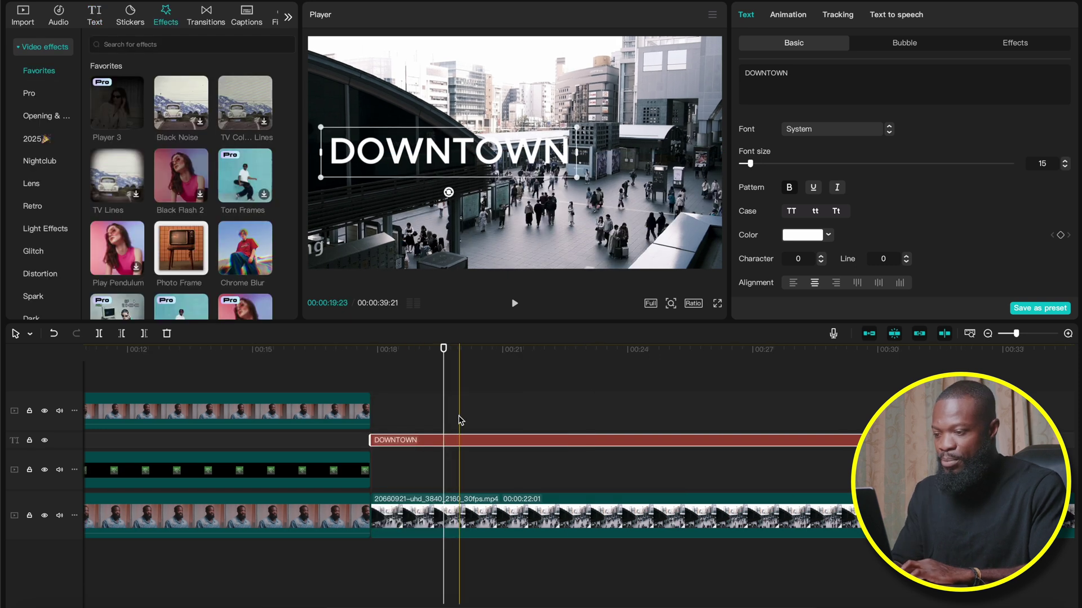
{"action": "scroll", "coordinate": [459, 422], "scroll_direction": "left", "scroll_amount": 3}
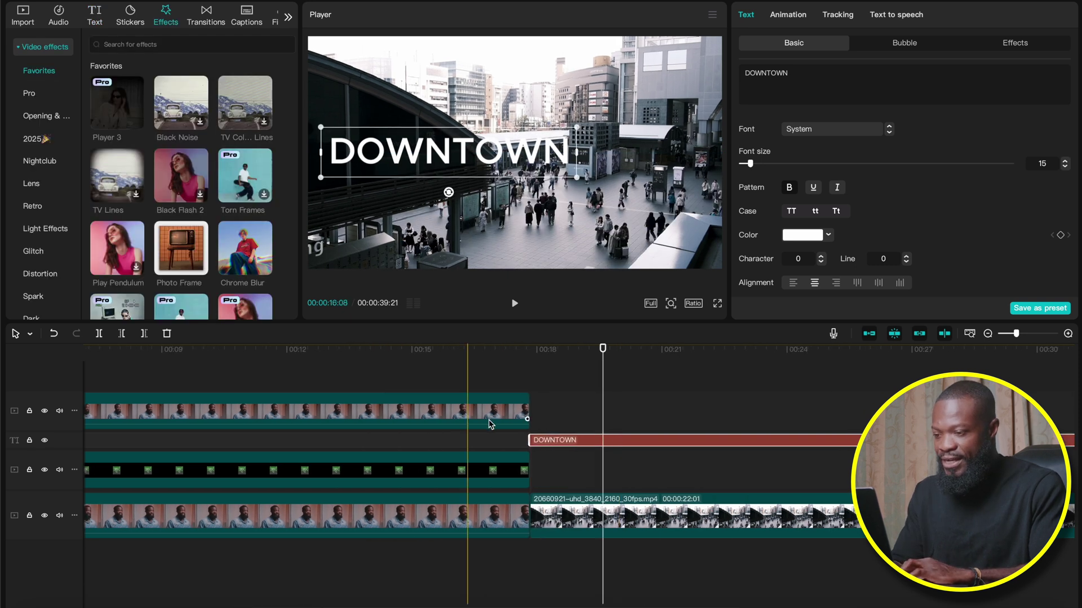
Convert the DOWNTOWN text clip into a compound clip and apply the Player 3 effect to it.
{"action": "left_click_drag", "start_coordinate": [607, 442], "coordinate": [614, 443]}
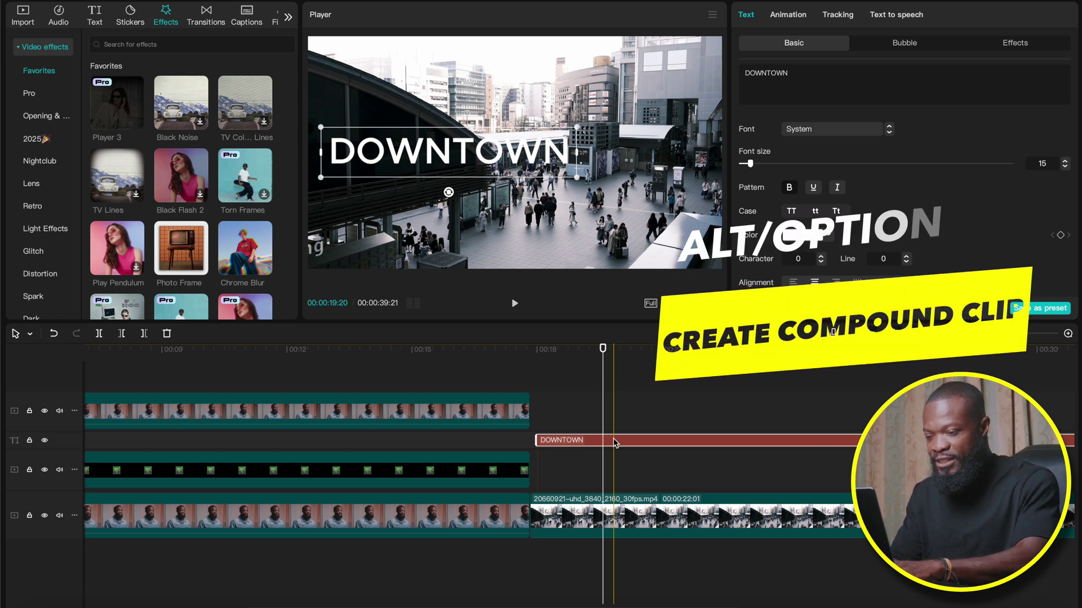
{"action": "key", "text": "alt+g"}
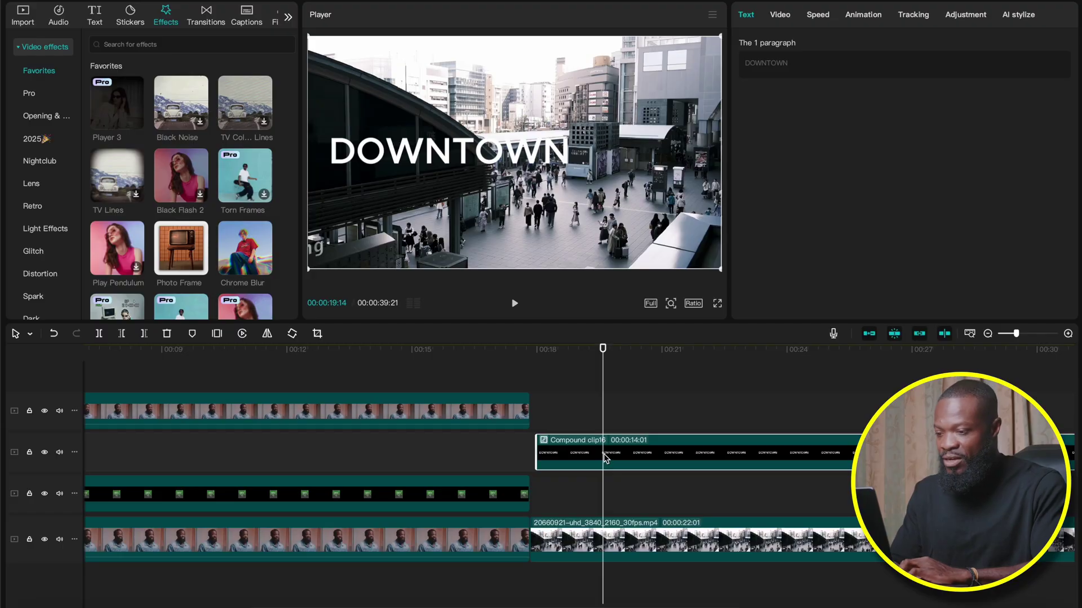
{"action": "mouse_move", "coordinate": [118, 102]}
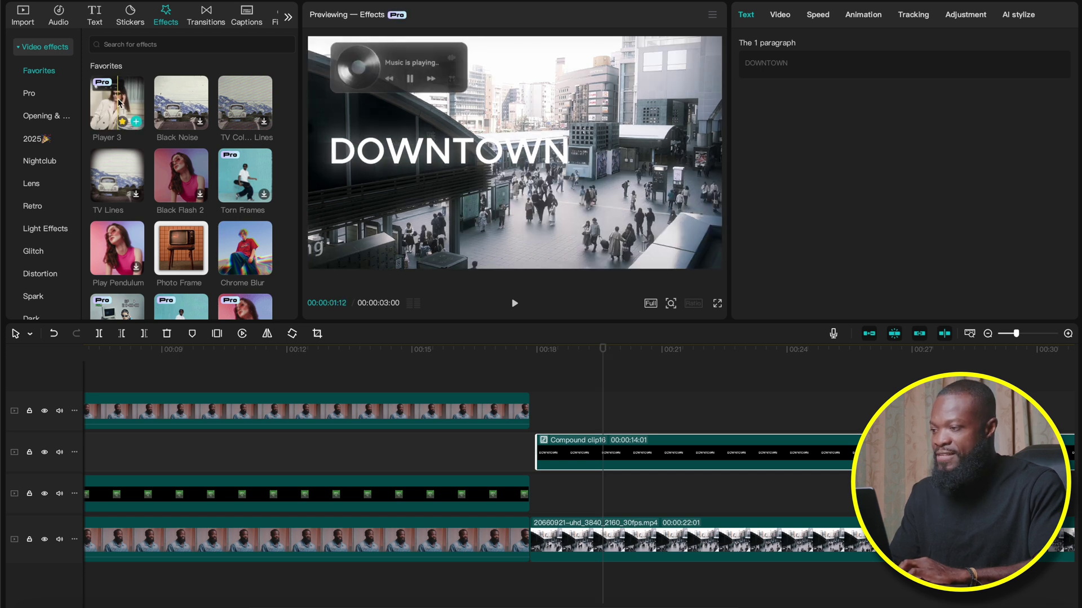
{"action": "left_click_drag", "start_coordinate": [119, 102], "coordinate": [602, 458]}
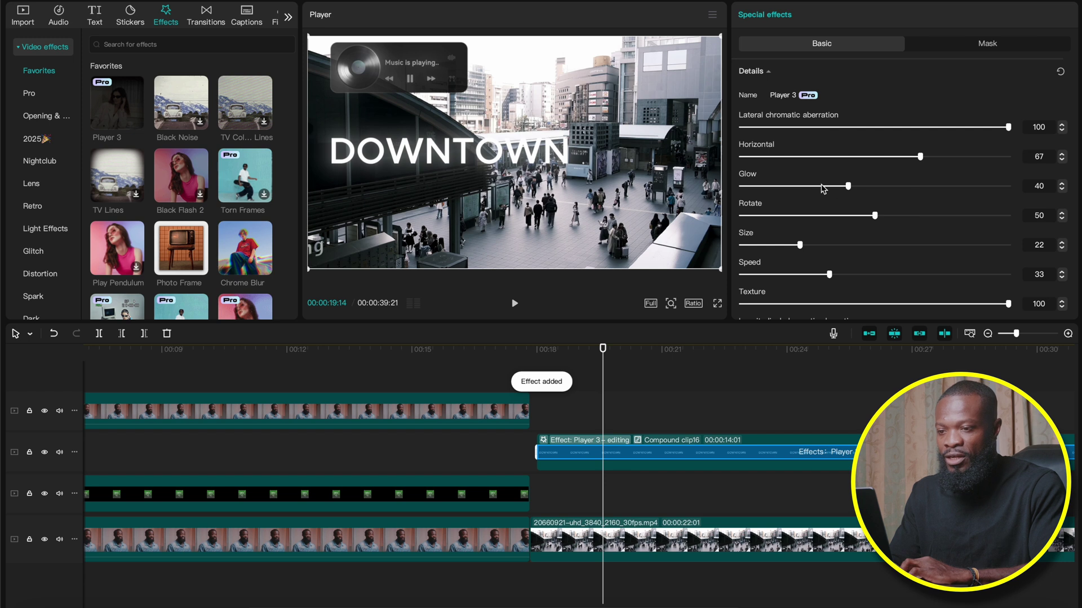
Set the Player 3 effect's Glow to 30, Texture to 0 and Rotate to 95.
{"action": "left_click_drag", "start_coordinate": [823, 190], "coordinate": [758, 189]}
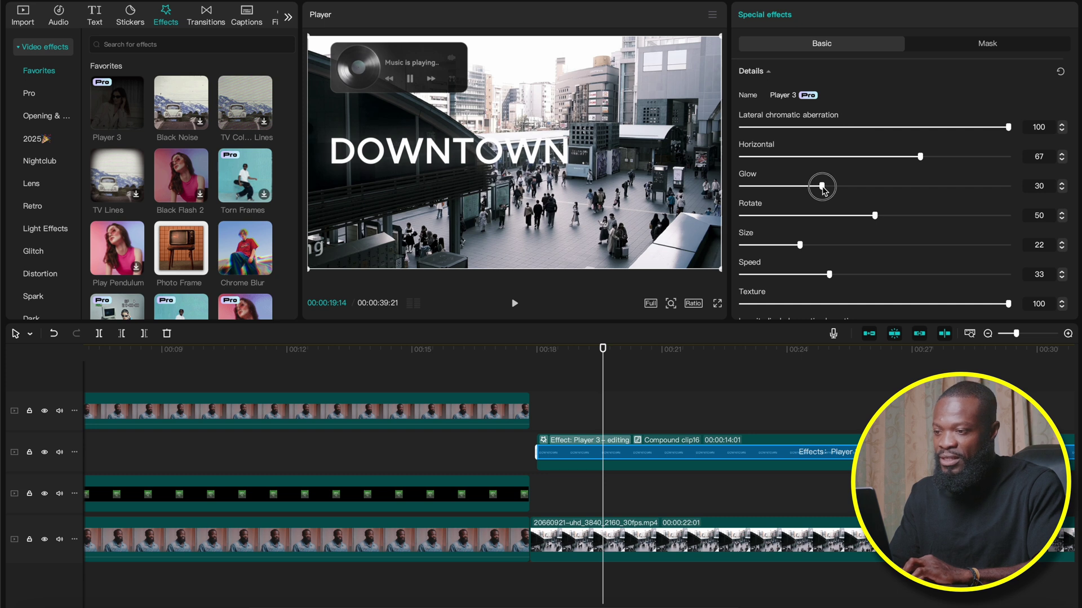
{"action": "scroll", "coordinate": [841, 254], "scroll_direction": "down", "scroll_amount": 2}
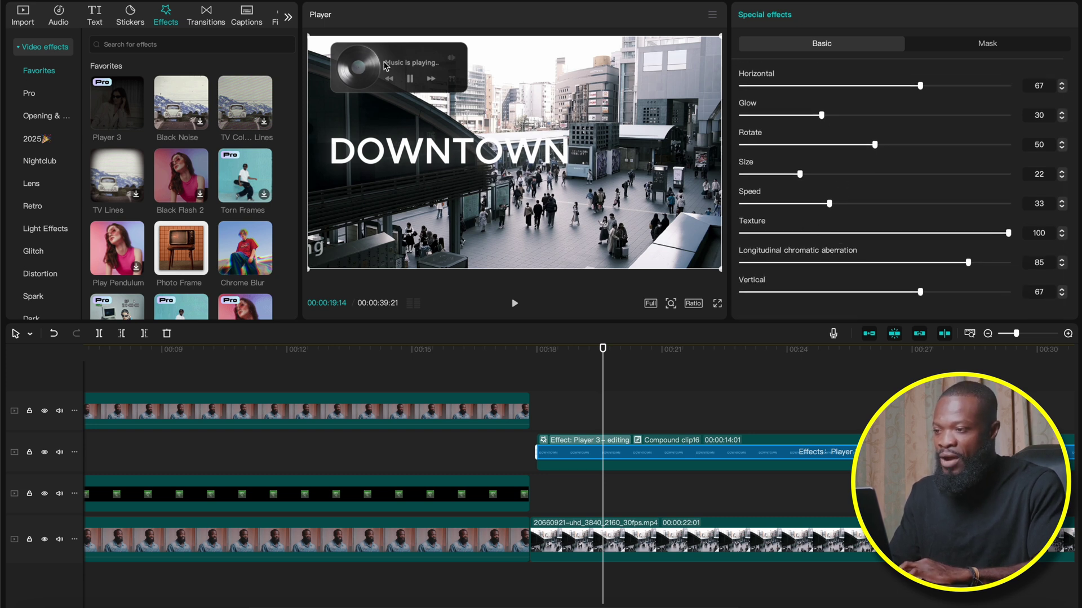
{"action": "left_click_drag", "start_coordinate": [836, 235], "coordinate": [589, 242]}
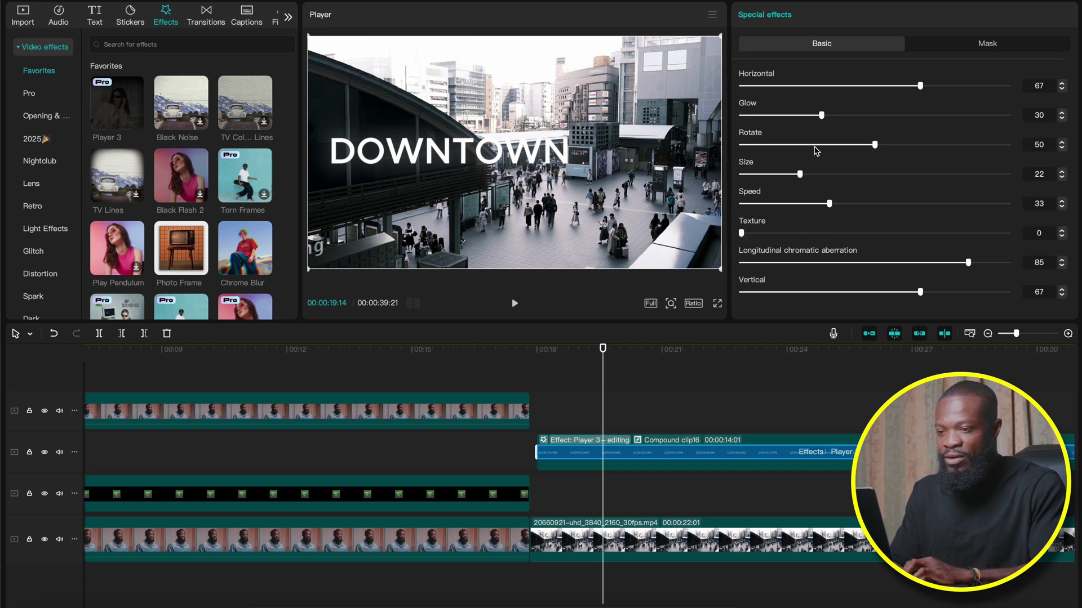
{"action": "left_click_drag", "start_coordinate": [885, 146], "coordinate": [996, 150]}
Place the DOWNTOWN title on the face of the dark curved building, rotated -6° and scaled to 84%.
{"action": "left_click_drag", "start_coordinate": [569, 157], "coordinate": [512, 178]}
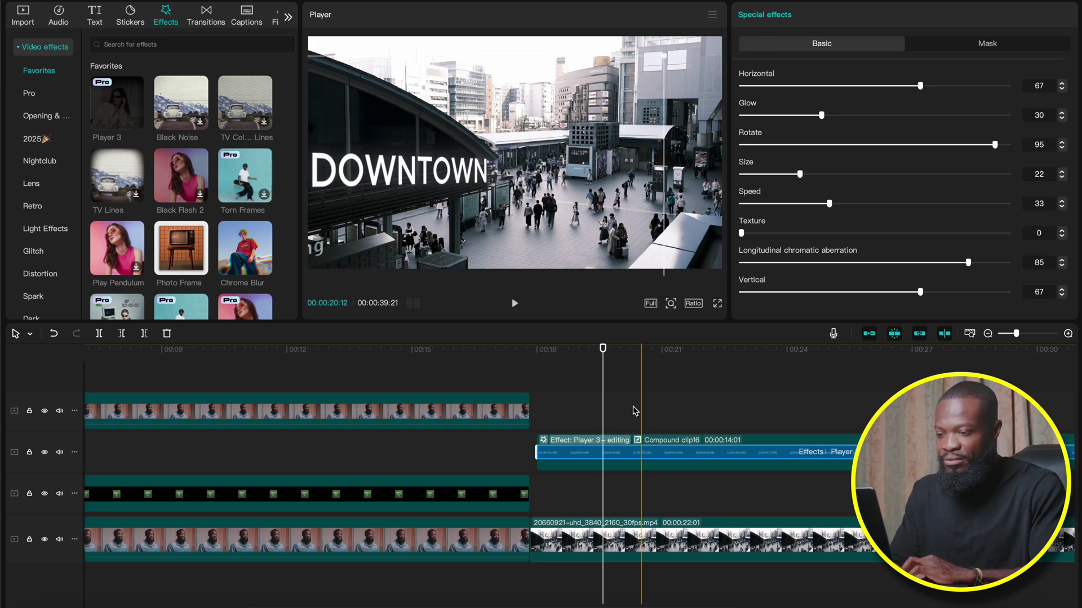
{"action": "left_click", "coordinate": [609, 458]}
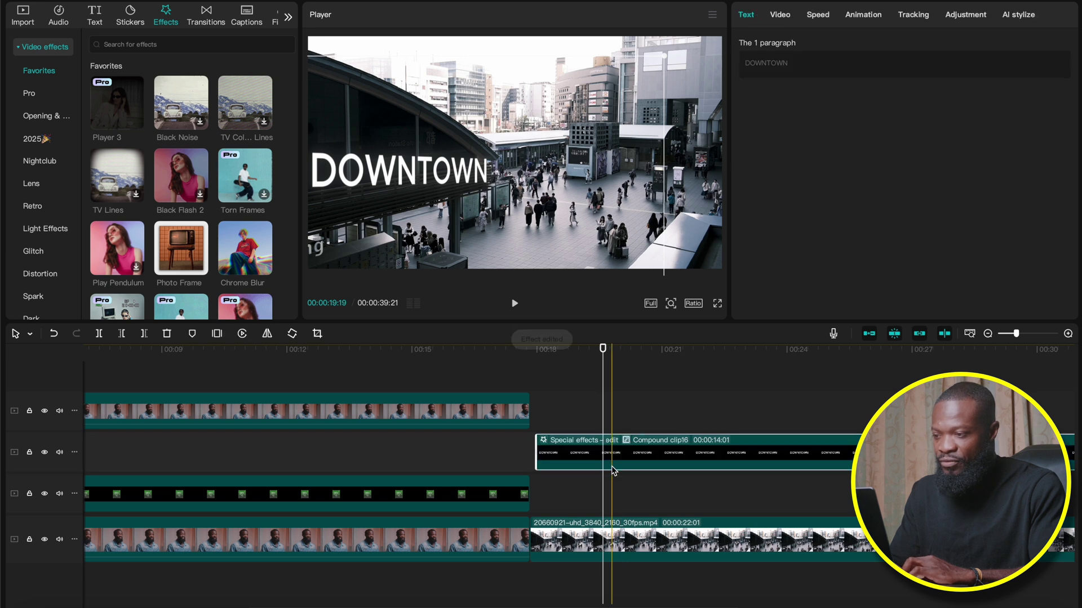
{"action": "left_click", "coordinate": [779, 15]}
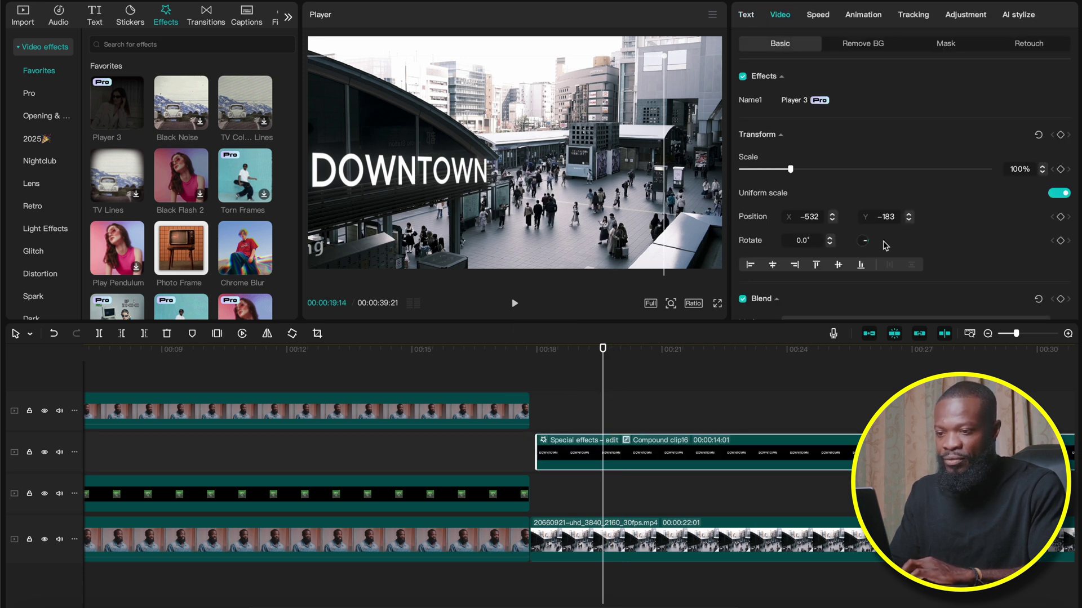
{"action": "left_click", "coordinate": [830, 244]}
{"action": "left_click", "coordinate": [830, 245]}
{"action": "left_click", "coordinate": [830, 245]}
{"action": "left_click", "coordinate": [831, 245]}
{"action": "left_click", "coordinate": [831, 245]}
{"action": "left_click", "coordinate": [830, 245]}
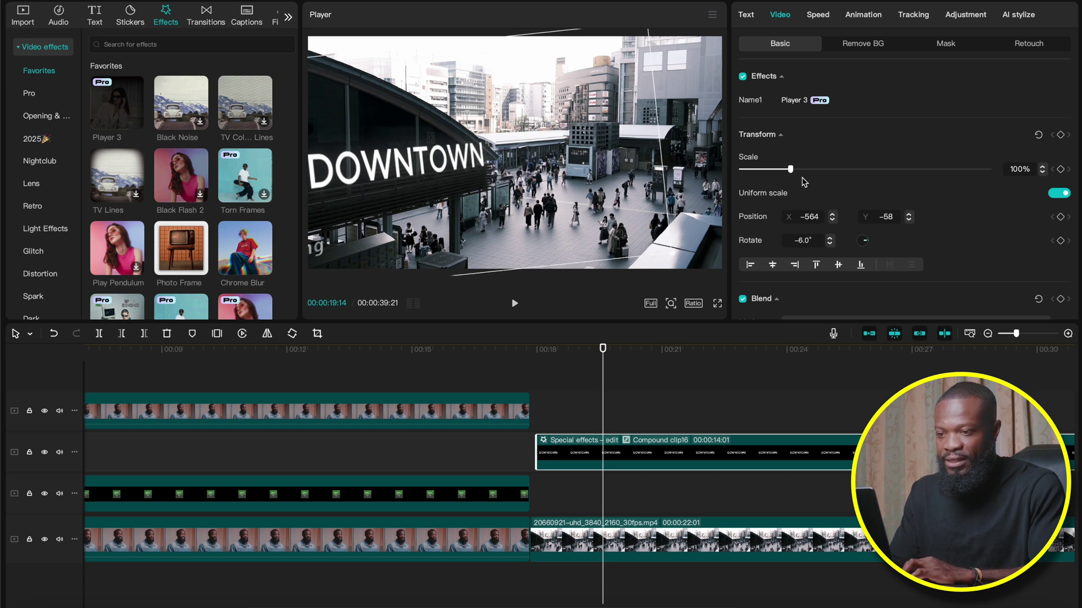
{"action": "left_click_drag", "start_coordinate": [790, 170], "coordinate": [783, 170]}
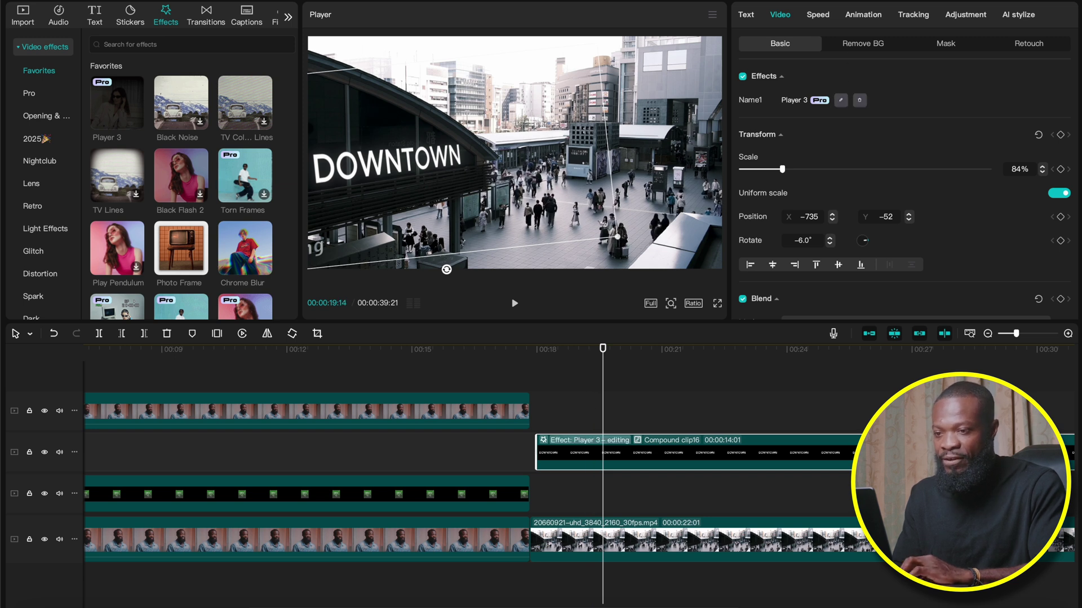
Raise the existing Player 3 effect's Rotate to 100 and add a second Player 3 effect to the DOWNTOWN compound clip.
{"action": "left_click", "coordinate": [841, 102]}
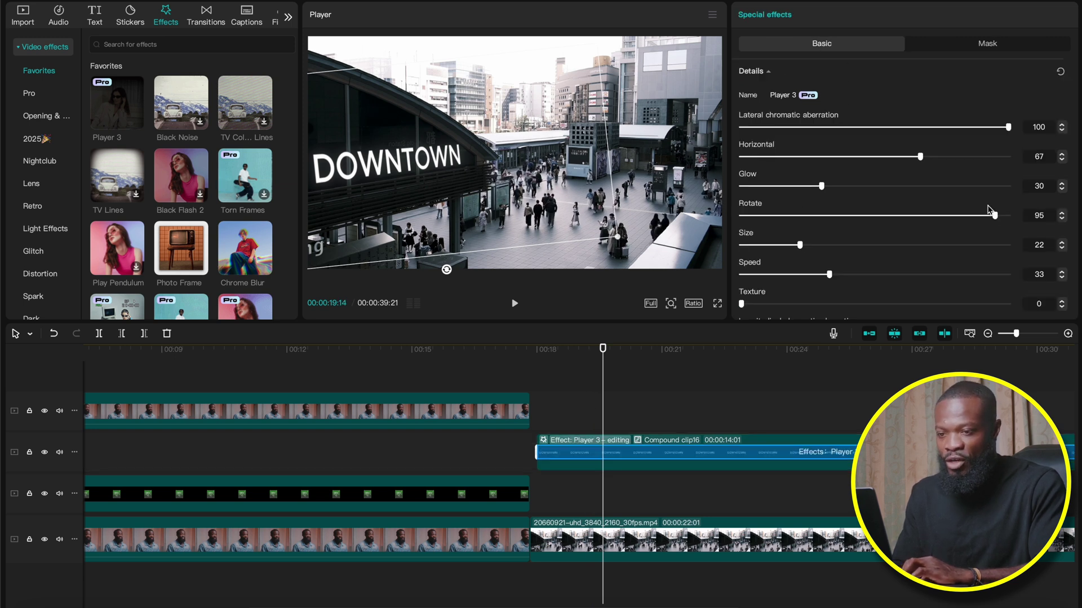
{"action": "left_click_drag", "start_coordinate": [1003, 219], "coordinate": [1022, 219]}
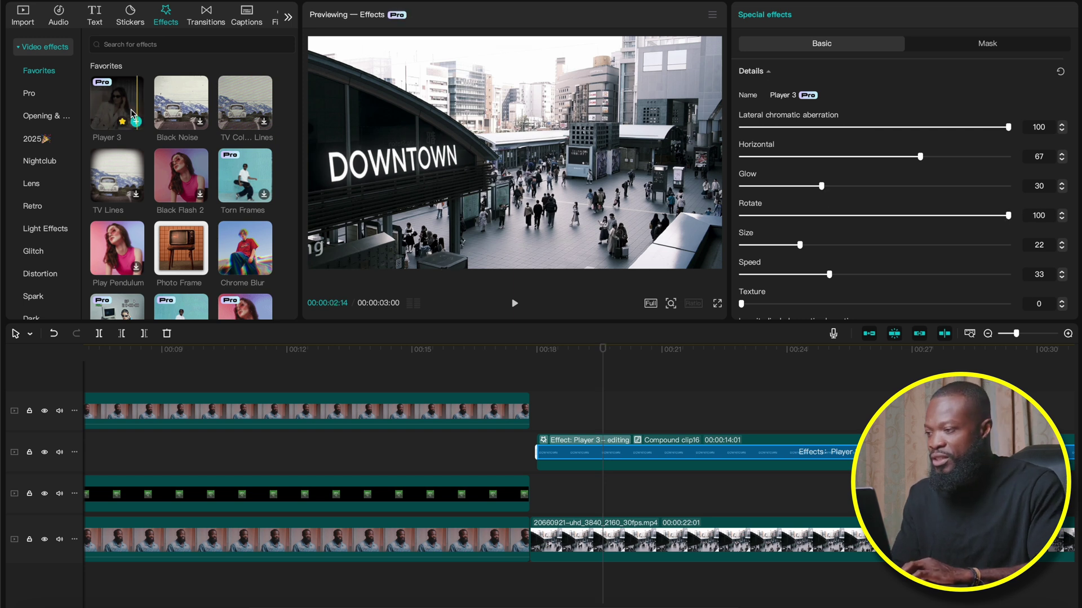
{"action": "left_click_drag", "start_coordinate": [144, 123], "coordinate": [595, 461]}
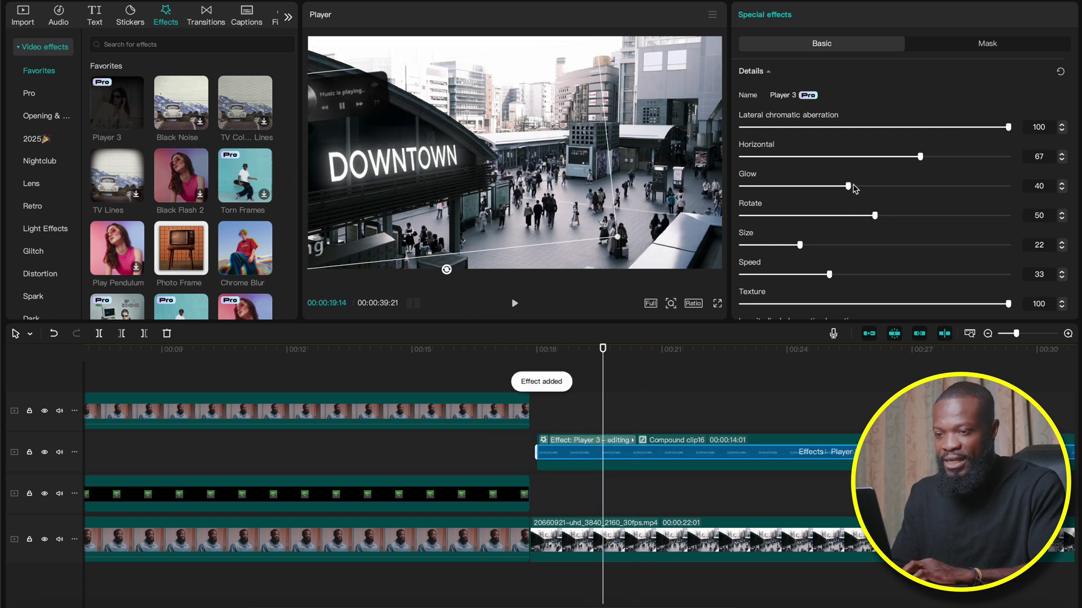
Set the second Player 3 effect's Glow and Texture to 0 and its Rotate to 99.
{"action": "left_click_drag", "start_coordinate": [849, 186], "coordinate": [680, 187]}
{"action": "scroll", "coordinate": [794, 243], "scroll_direction": "down", "scroll_amount": 1}
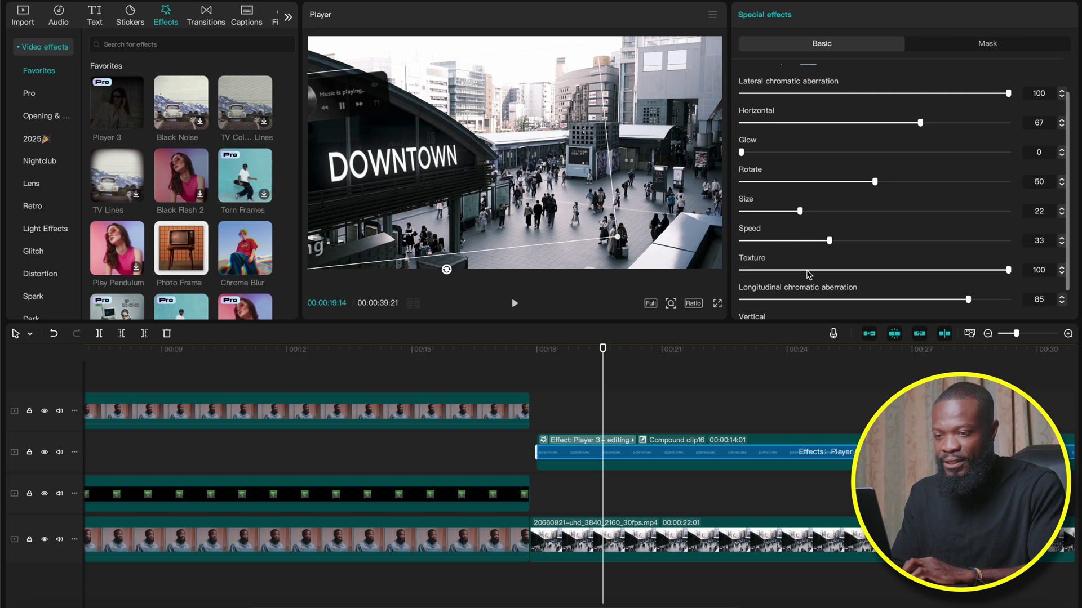
{"action": "left_click_drag", "start_coordinate": [811, 274], "coordinate": [706, 272]}
{"action": "scroll", "coordinate": [824, 144], "scroll_direction": "up", "scroll_amount": 1}
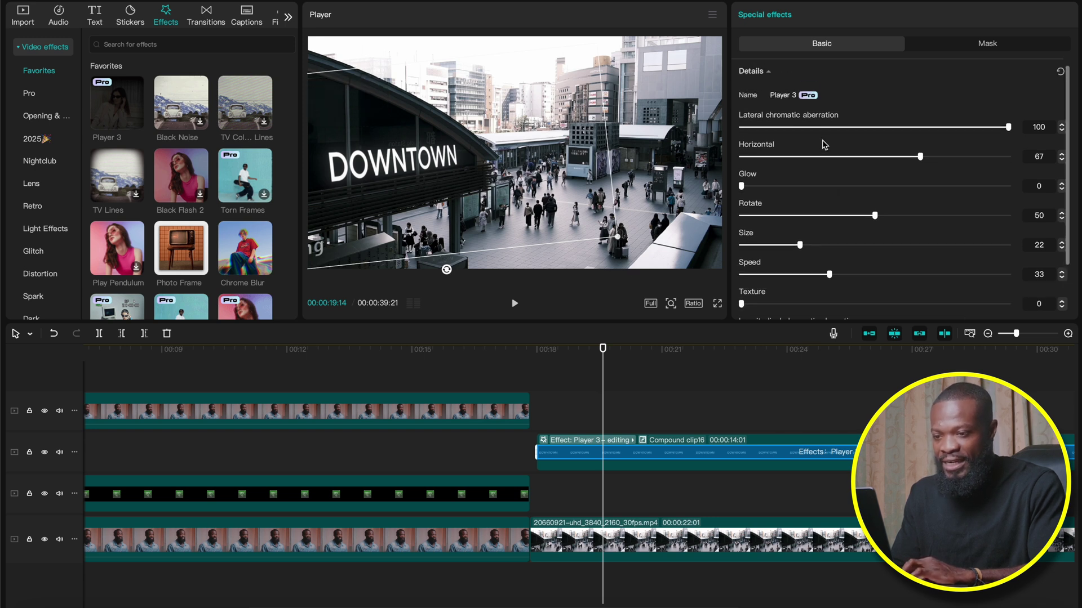
{"action": "left_click_drag", "start_coordinate": [888, 215], "coordinate": [1008, 218]}
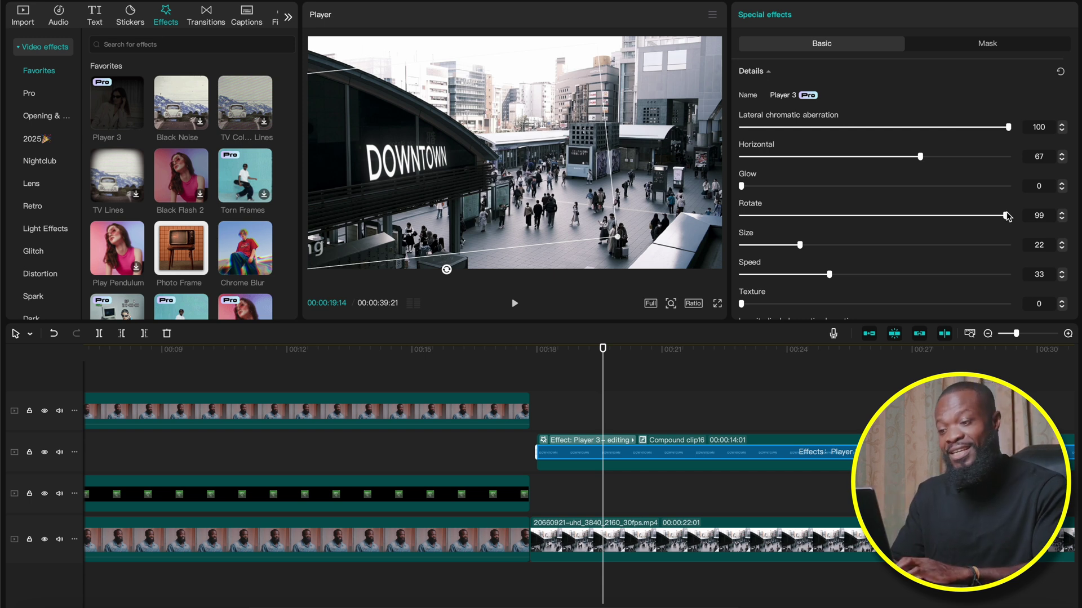
Clear the DOWNTOWN title and city plaza clips from the timeline and preview the opening of the interview.
{"action": "left_click_drag", "start_coordinate": [591, 424], "coordinate": [653, 579]}
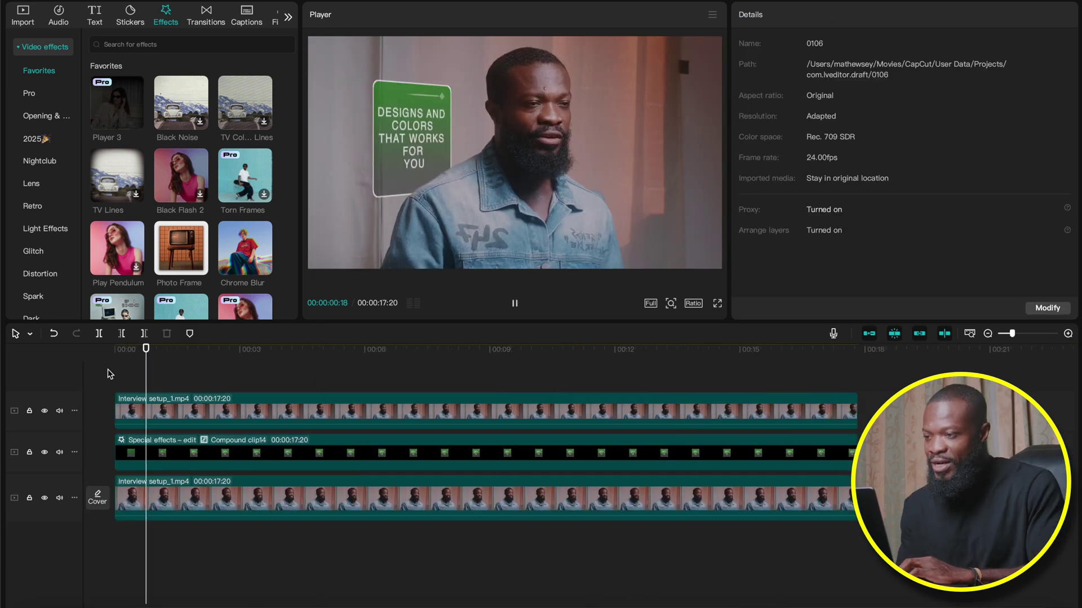
{"action": "key", "text": "space"}
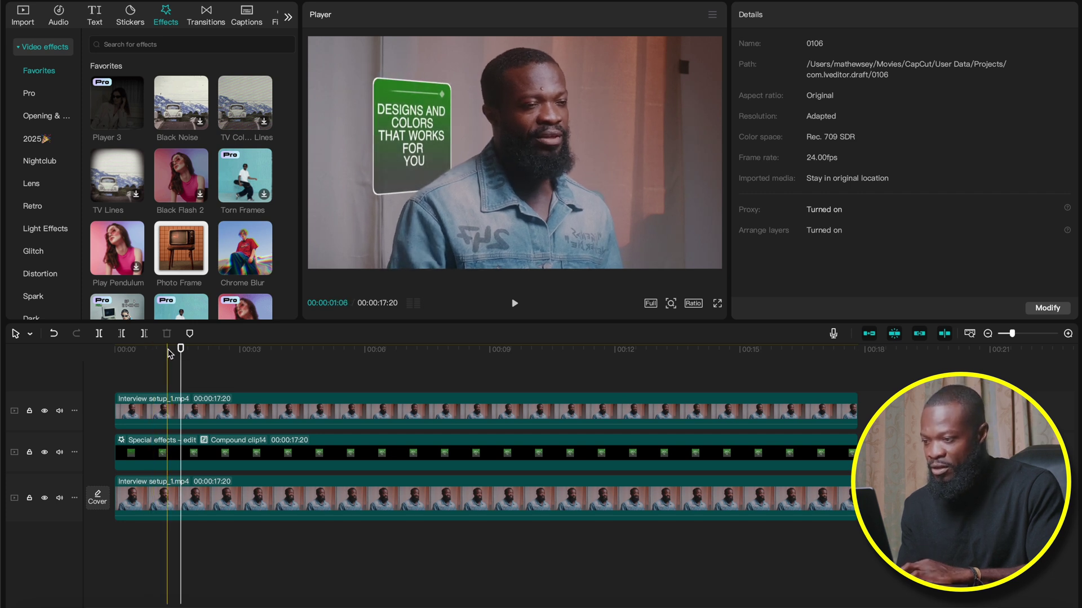
Add position keyframes to the green title card's compound clip at 00:00:01:08 and 00:00:01:18.
{"action": "left_click", "coordinate": [172, 467]}
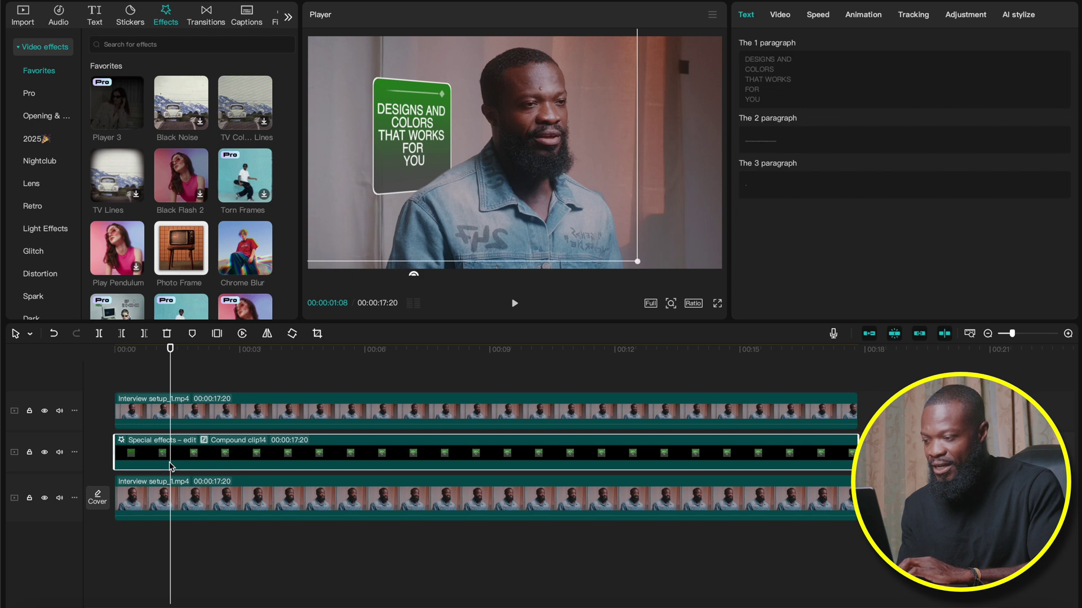
{"action": "left_click", "coordinate": [779, 17]}
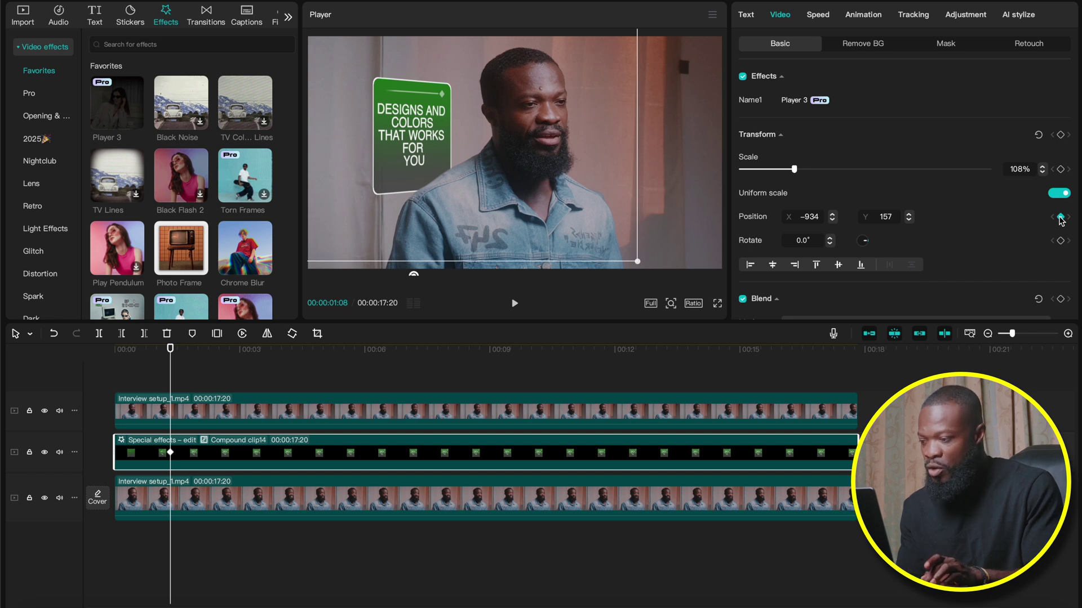
{"action": "key", "text": "Right"}
{"action": "key", "text": "Right"}
{"action": "key", "text": "Right"}
{"action": "key", "text": "Right"}
{"action": "key", "text": "Right"}
{"action": "key", "text": "Right"}
{"action": "key", "text": "Right"}
{"action": "key", "text": "Right"}
{"action": "key", "text": "Right"}
{"action": "key", "text": "Right"}
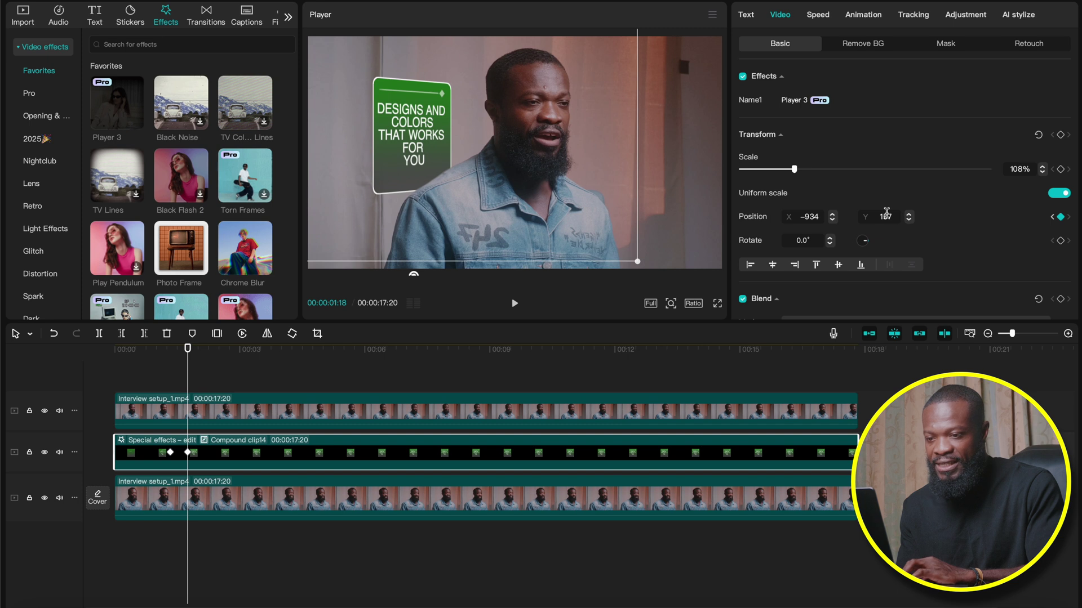
Raise the title card to Y position 282 at the second keyframe and scrub through the movement.
{"action": "left_click", "coordinate": [909, 215]}
{"action": "left_click", "coordinate": [909, 214]}
{"action": "left_click", "coordinate": [908, 214]}
{"action": "left_click", "coordinate": [909, 214]}
{"action": "left_click", "coordinate": [909, 214]}
{"action": "left_click", "coordinate": [909, 214]}
{"action": "left_click", "coordinate": [909, 214]}
{"action": "left_click", "coordinate": [908, 214]}
{"action": "left_click", "coordinate": [909, 214]}
{"action": "left_click", "coordinate": [909, 214]}
{"action": "left_click", "coordinate": [908, 214]}
{"action": "left_click", "coordinate": [908, 214]}
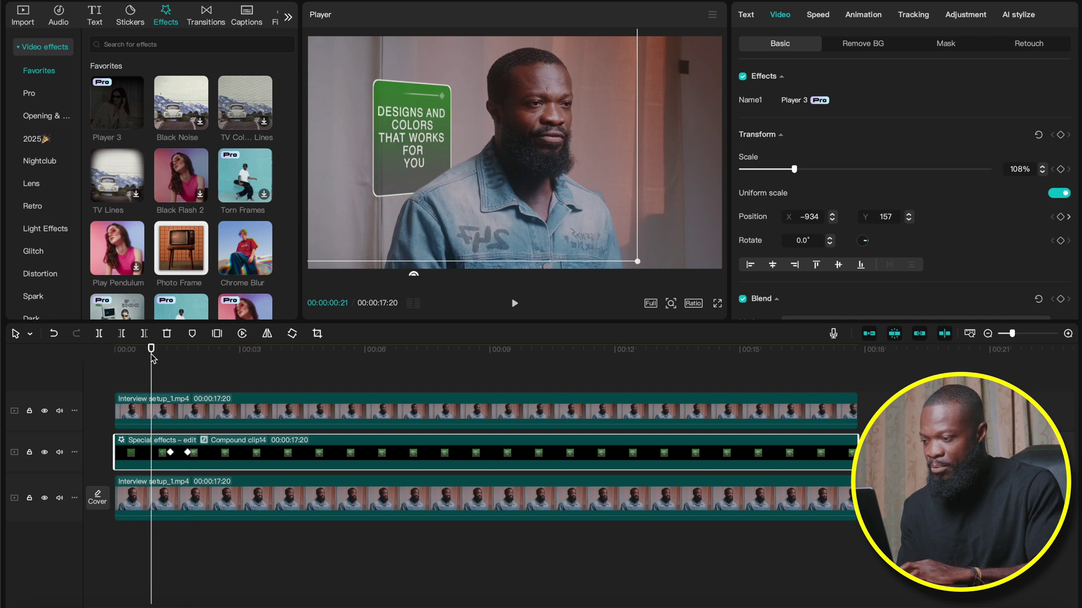
{"action": "left_click_drag", "start_coordinate": [151, 356], "coordinate": [210, 352]}
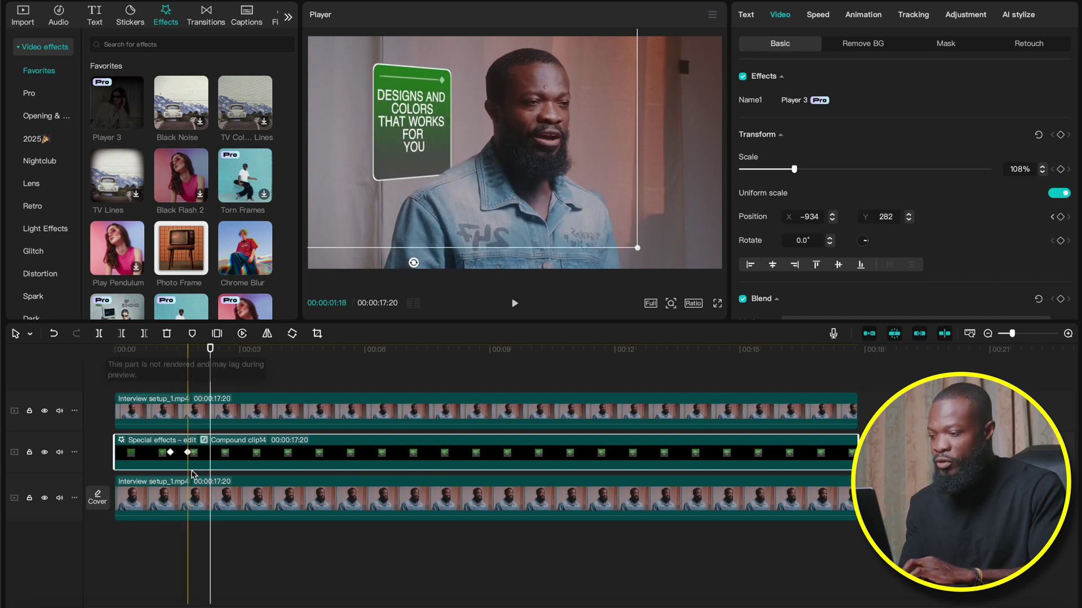
Show the title card's keyframe animation, apply Auto curve to its Y position keyframes and preview the movement.
{"action": "key", "text": "alt+k"}
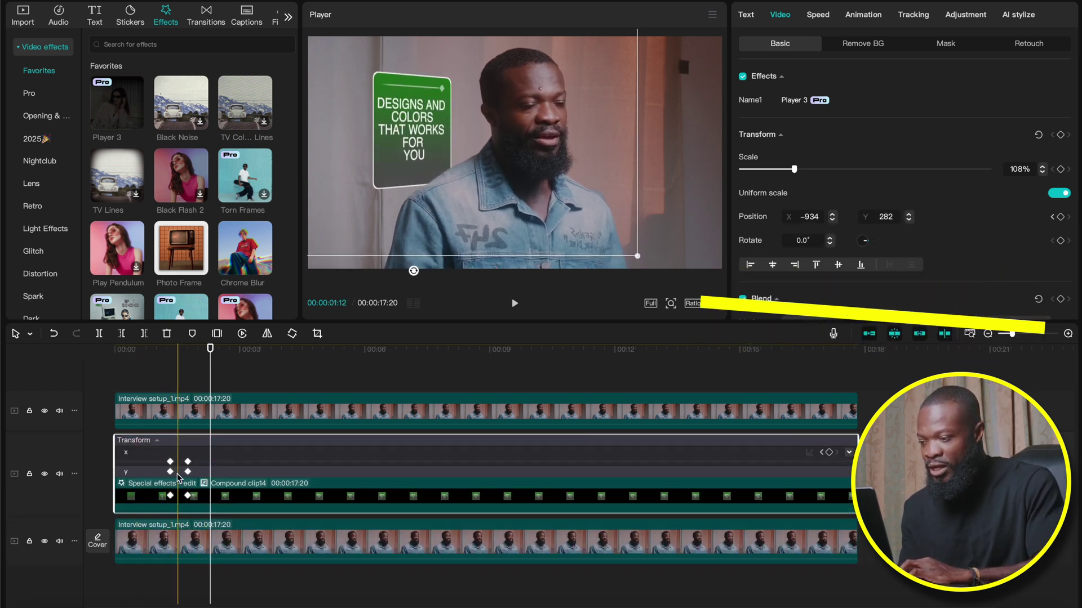
{"action": "left_click", "coordinate": [187, 473]}
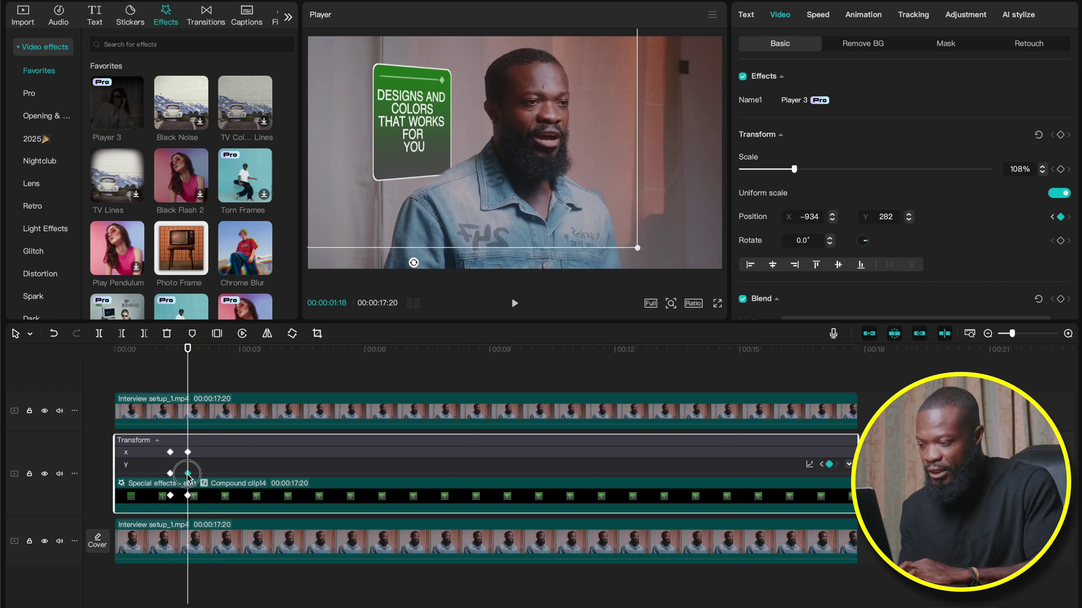
{"action": "left_click", "coordinate": [849, 466]}
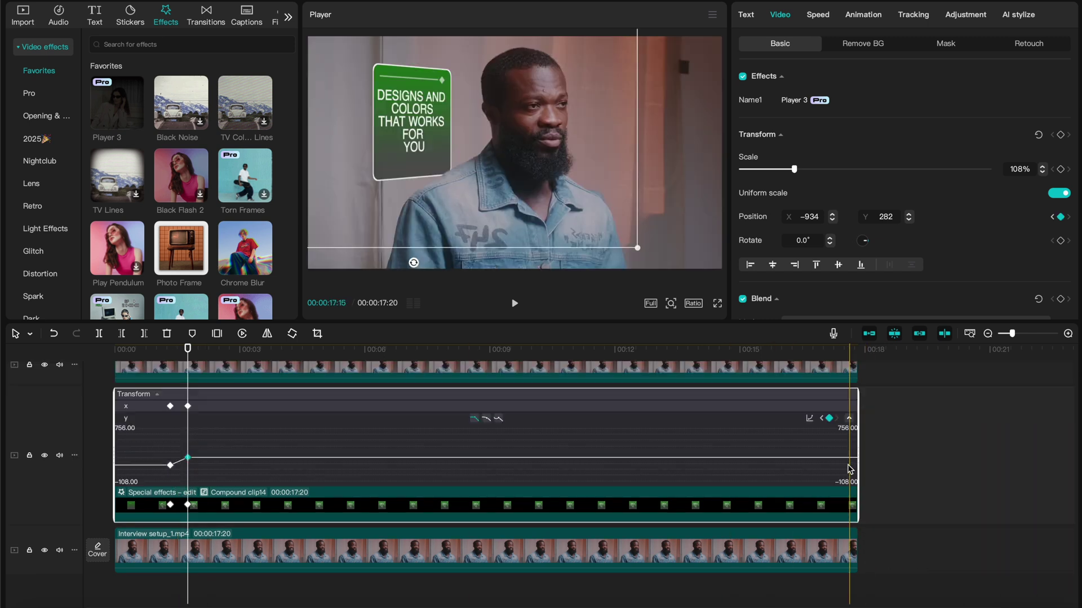
{"action": "left_click", "coordinate": [475, 419]}
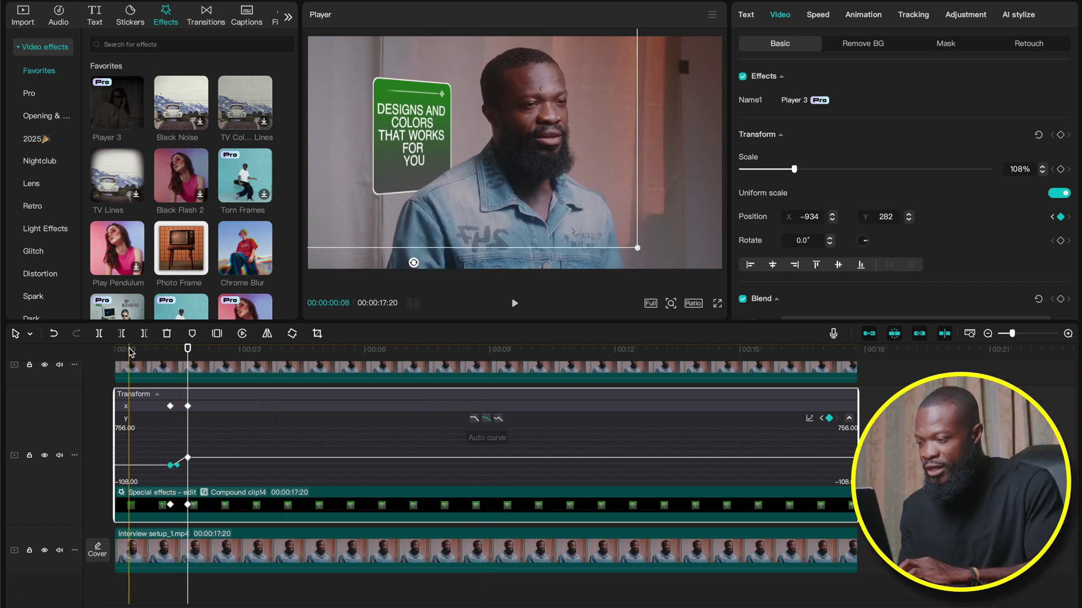
{"action": "key", "text": "space"}
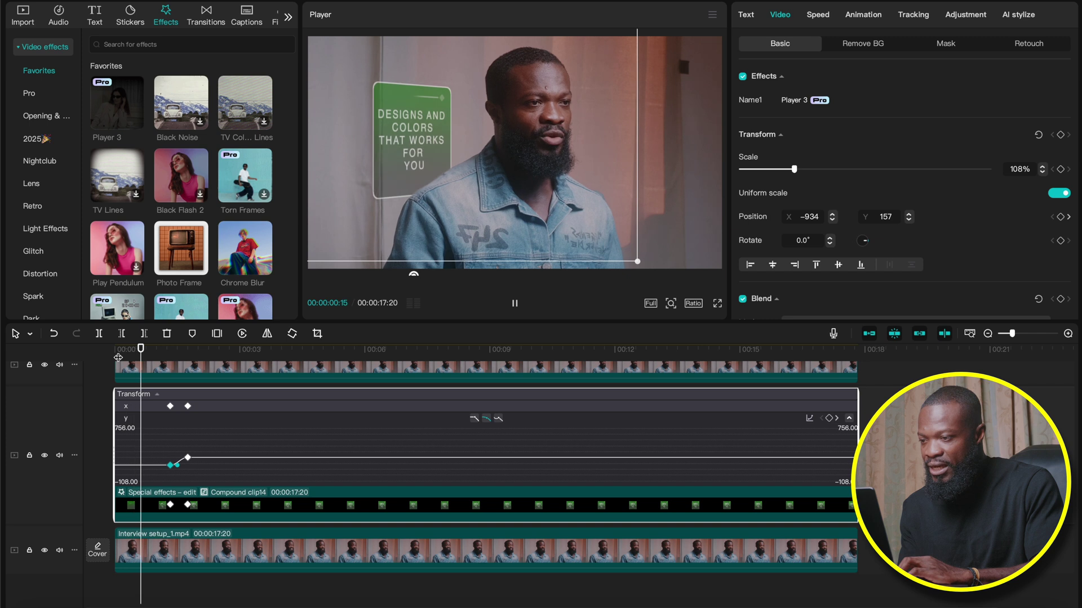
{"action": "key", "text": "space"}
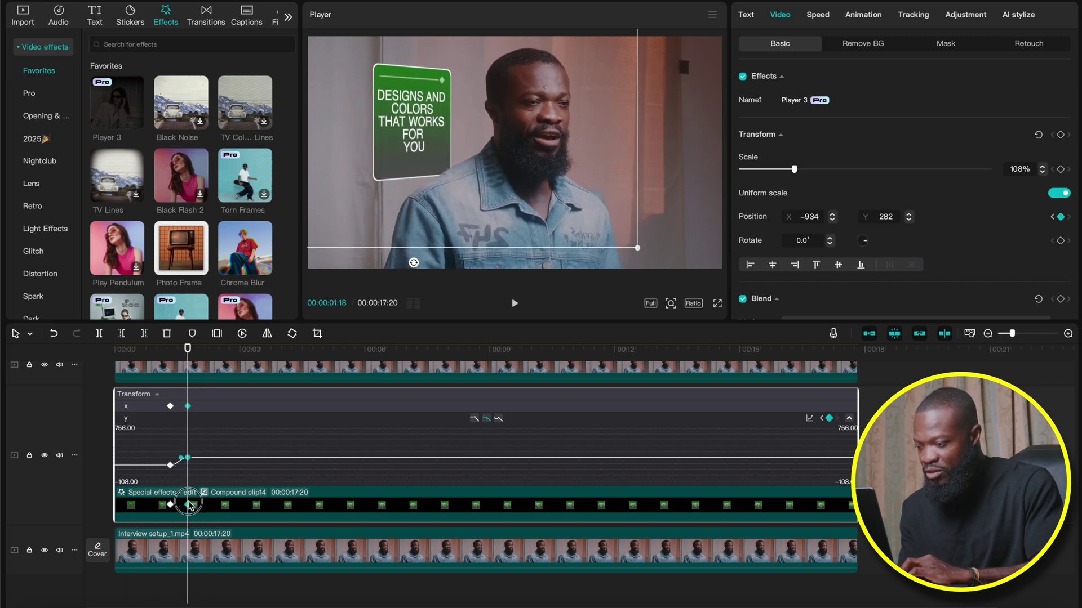
Delay the title card's second position keyframe by a few frames, preview the slower rise and hide the keyframe animation.
{"action": "left_click_drag", "start_coordinate": [189, 505], "coordinate": [195, 506]}
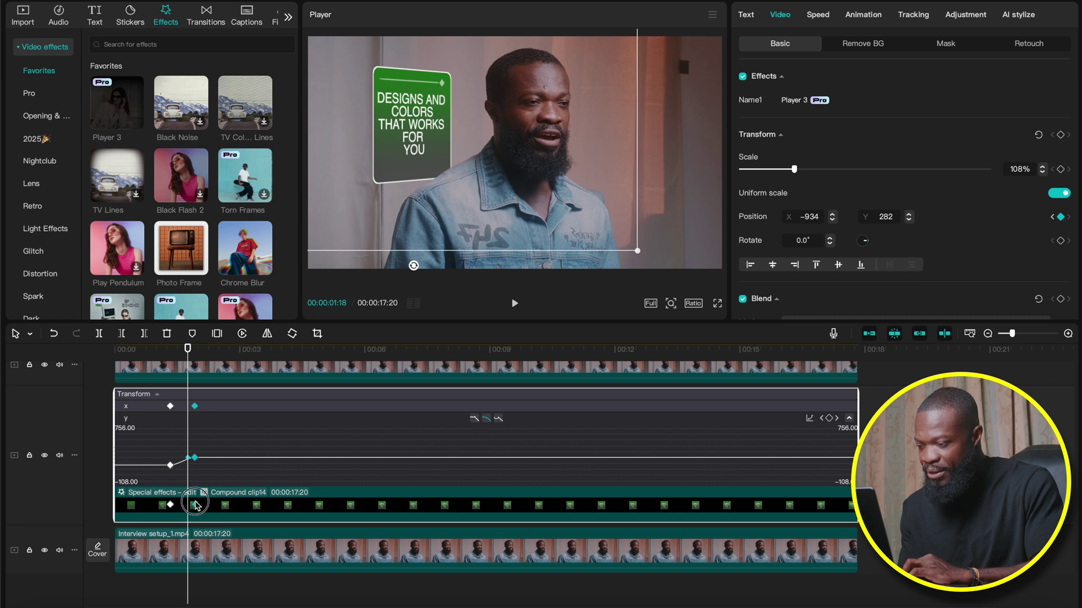
{"action": "key", "text": "space"}
{"action": "key", "text": "space"}
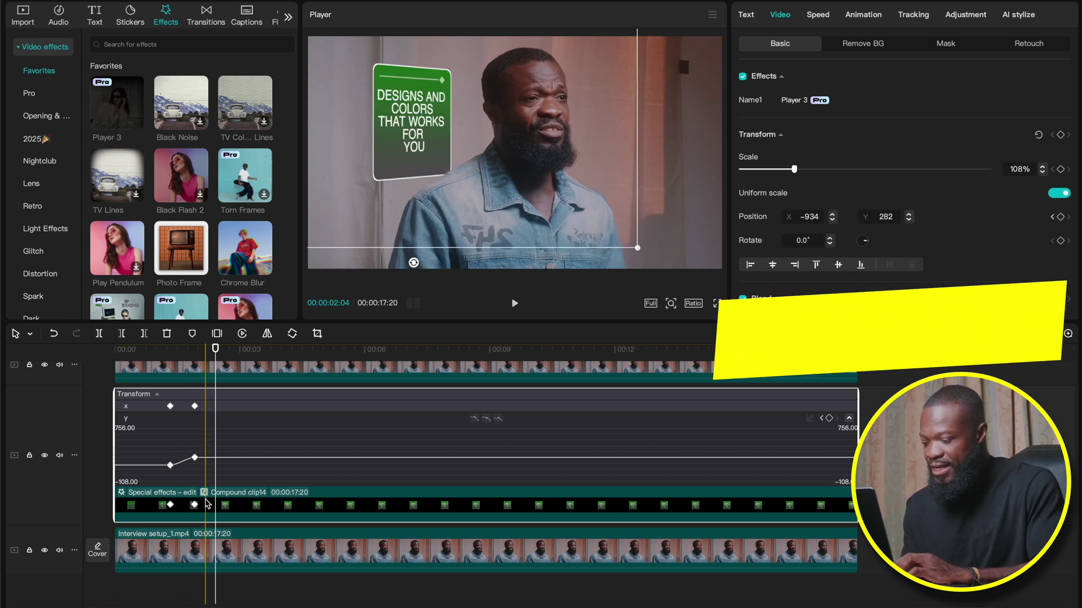
{"action": "key", "text": "alt+k"}
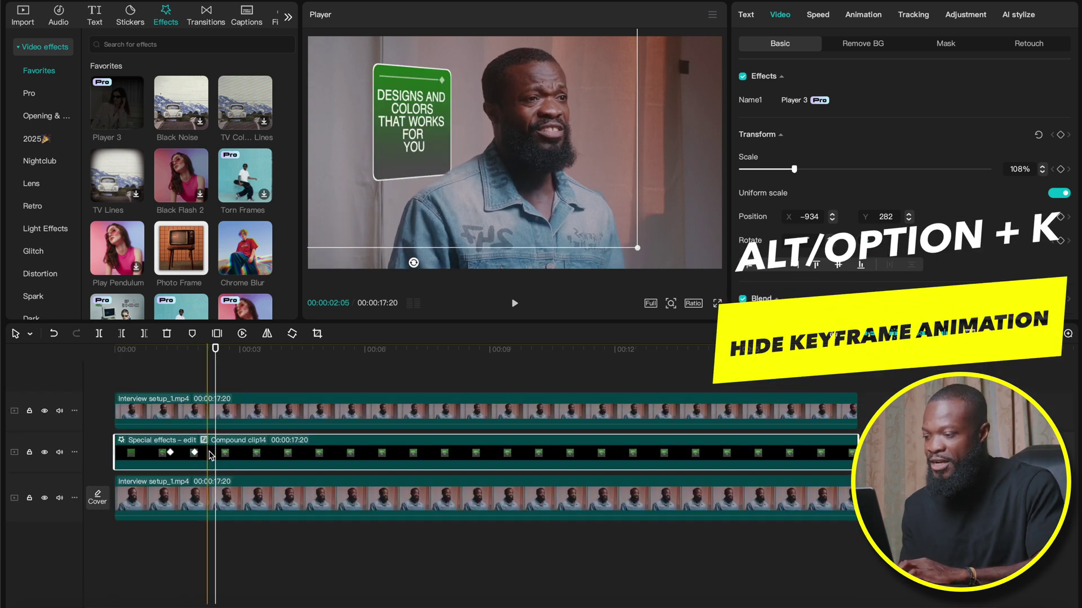
{"action": "left_click", "coordinate": [270, 351]}
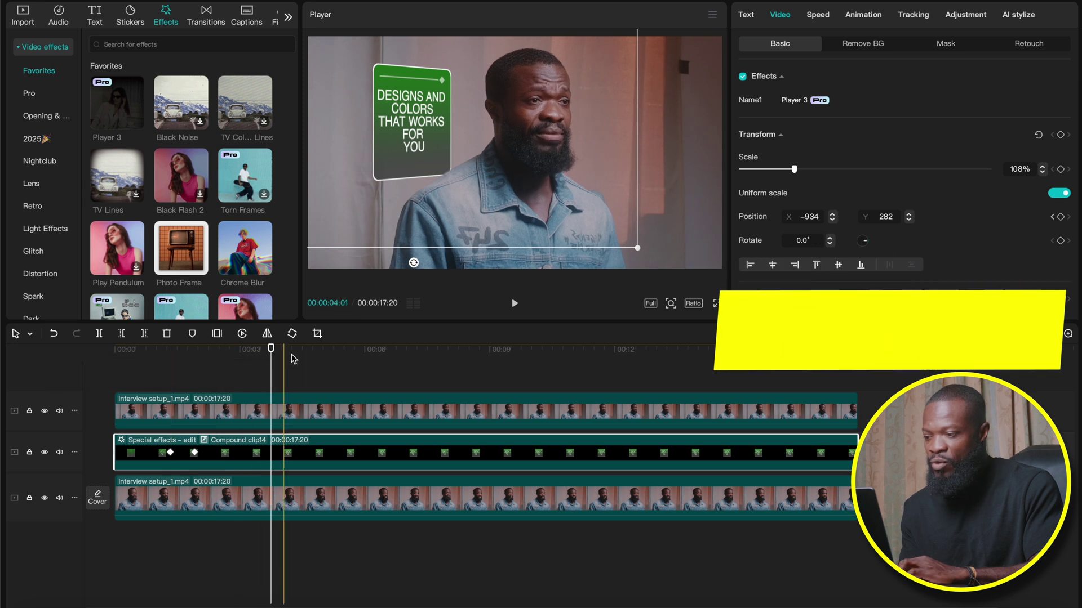
Trim the title card's compound clip to 00:00:07:06 and give it a 0.7 s Slide Down exit animation.
{"action": "left_click", "coordinate": [349, 356]}
{"action": "left_click_drag", "start_coordinate": [856, 453], "coordinate": [418, 454]}
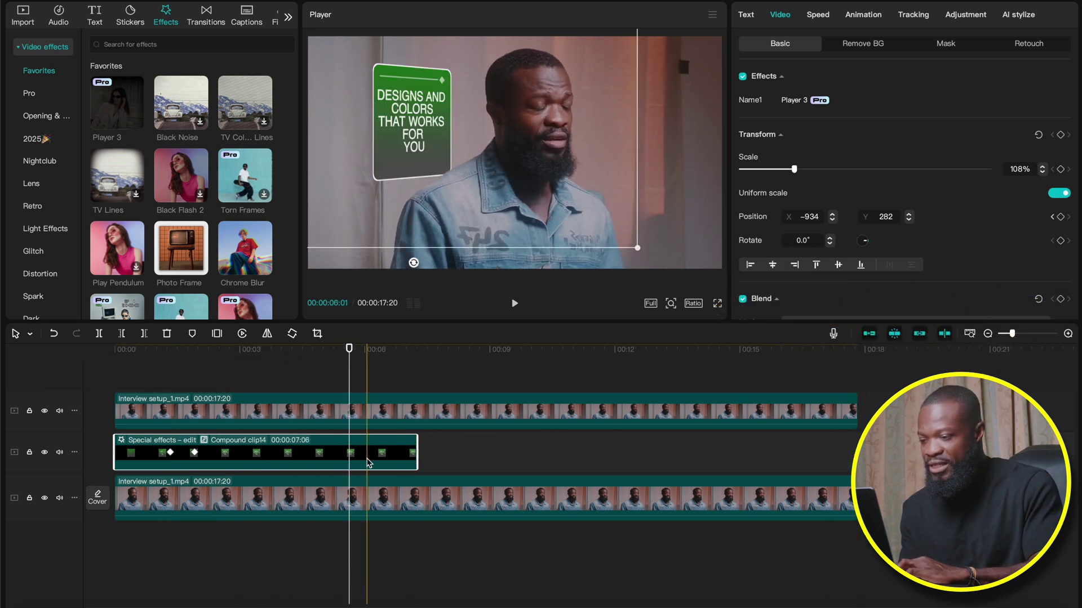
{"action": "left_click", "coordinate": [856, 17]}
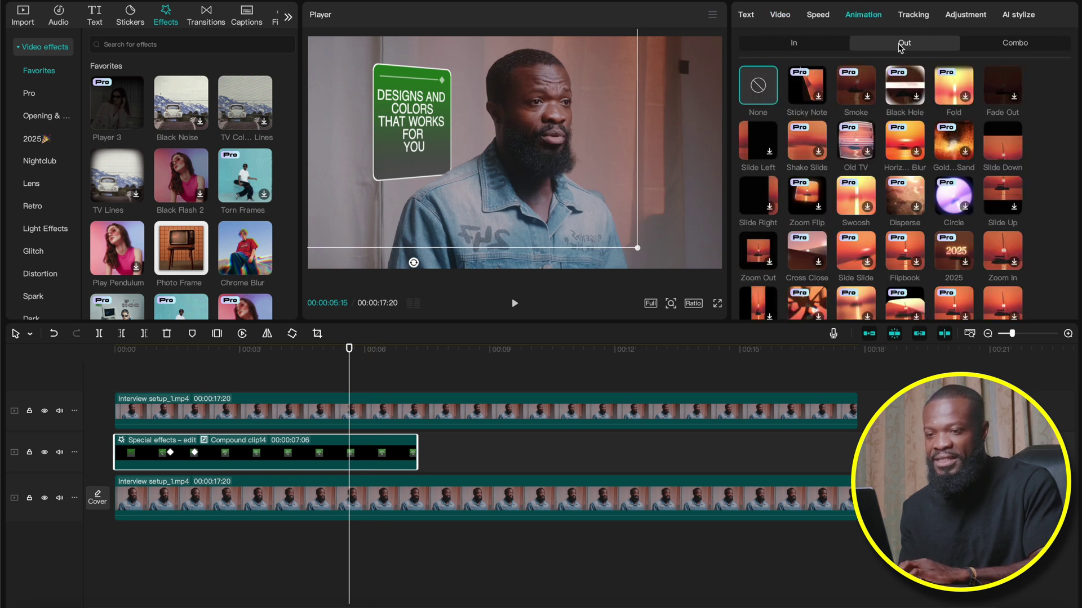
{"action": "left_click", "coordinate": [996, 143]}
{"action": "left_click_drag", "start_coordinate": [1003, 312], "coordinate": [999, 312]}
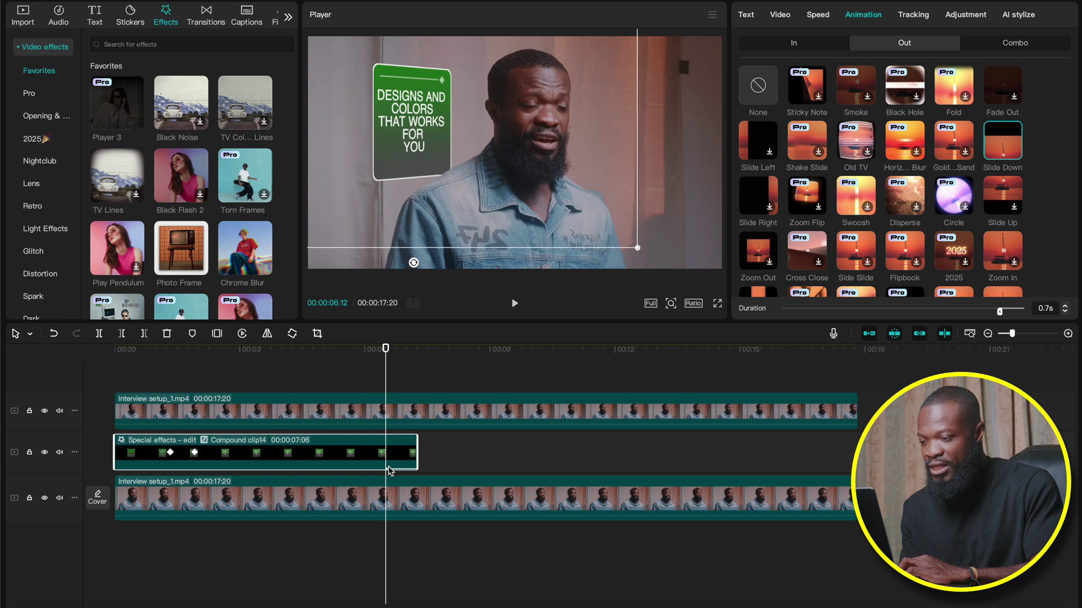
Fade out the title card with opacity keyframes of 100% at 00:00:06:12 and about 2% at 00:00:07:05, and preview it.
{"action": "left_click", "coordinate": [776, 16]}
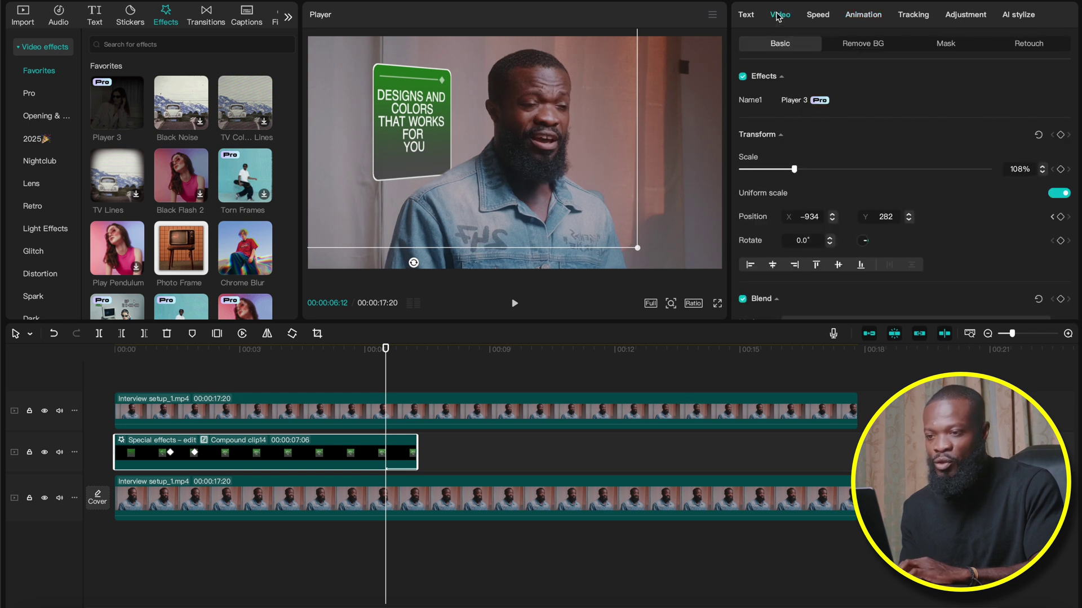
{"action": "scroll", "coordinate": [842, 184], "scroll_direction": "down", "scroll_amount": 5}
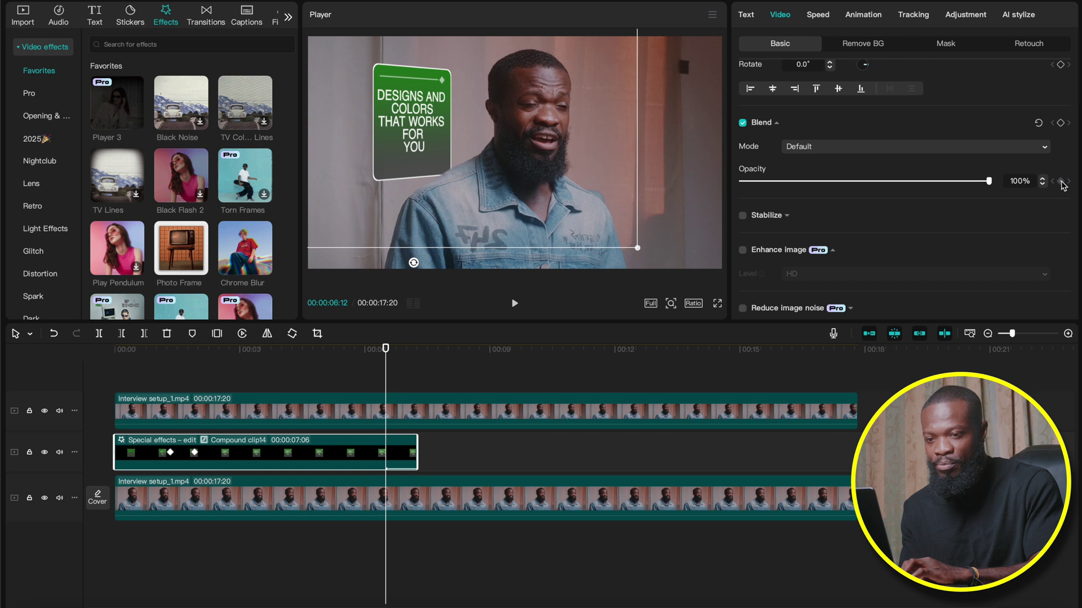
{"action": "left_click_drag", "start_coordinate": [386, 347], "coordinate": [414, 351]}
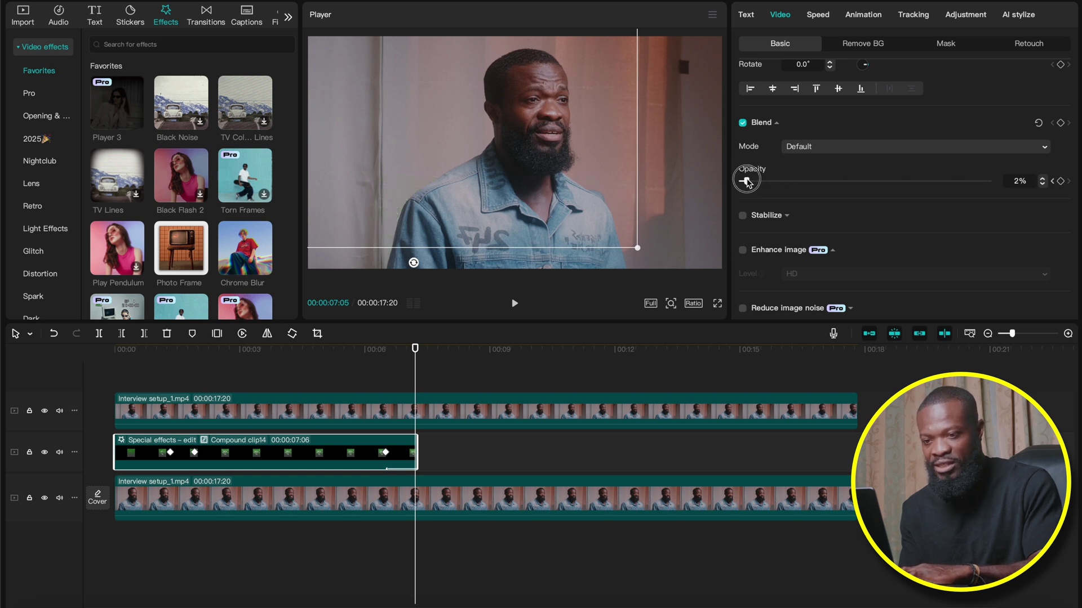
{"action": "left_click", "coordinate": [117, 351]}
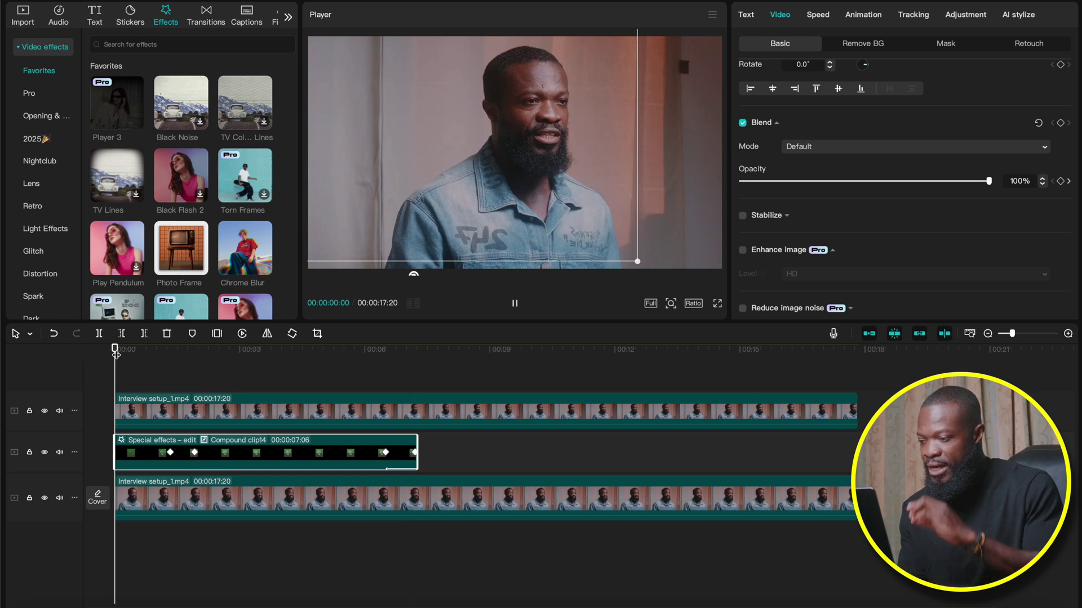
{"action": "key", "text": "space"}
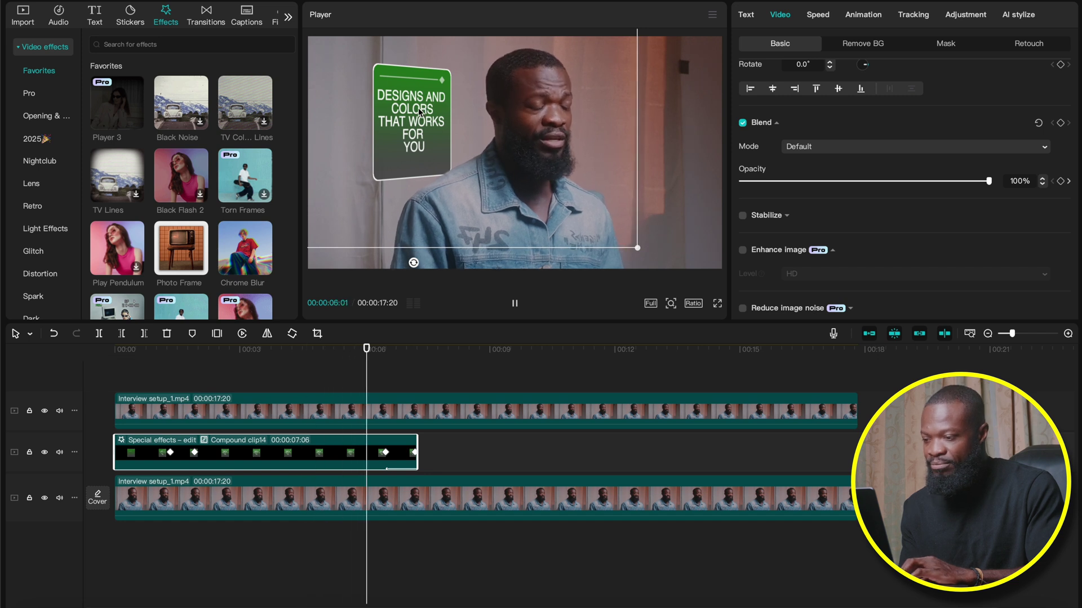
{"action": "left_click", "coordinate": [386, 349]}
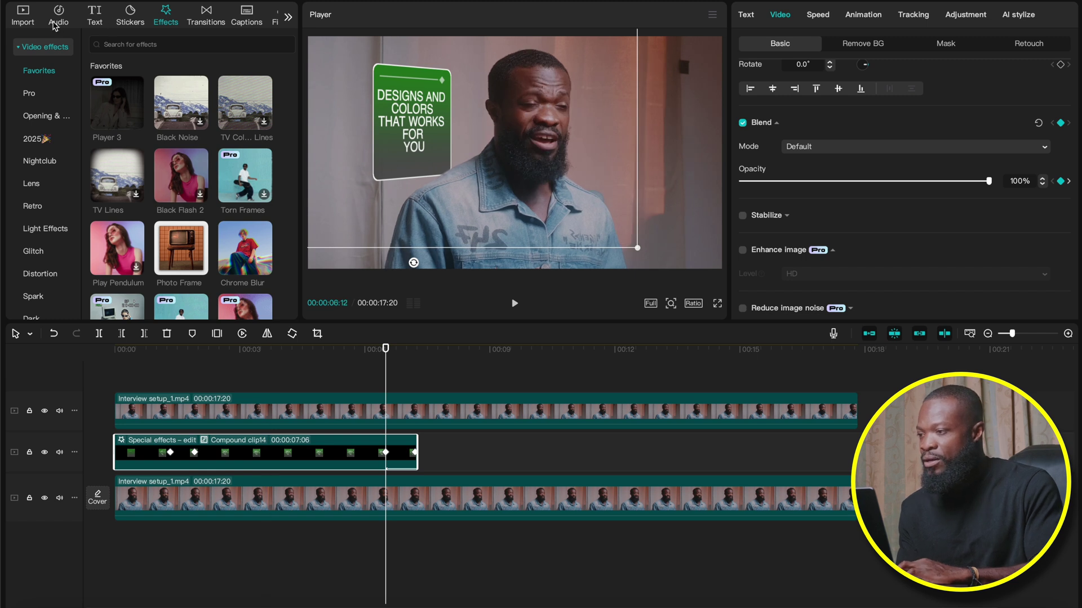
Apply the Play Pendulum effect to the title card with Twist 0, Strength 6, Sharpen 0 and Speed 24, and preview the motion.
{"action": "scroll", "coordinate": [156, 128], "scroll_direction": "down", "scroll_amount": 2}
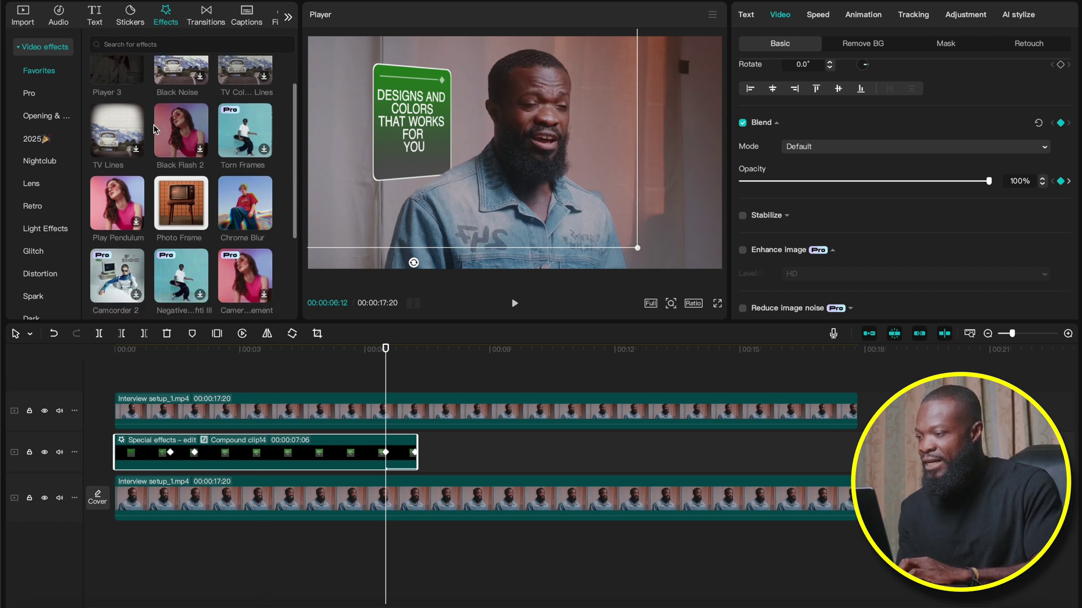
{"action": "left_click_drag", "start_coordinate": [112, 198], "coordinate": [196, 453]}
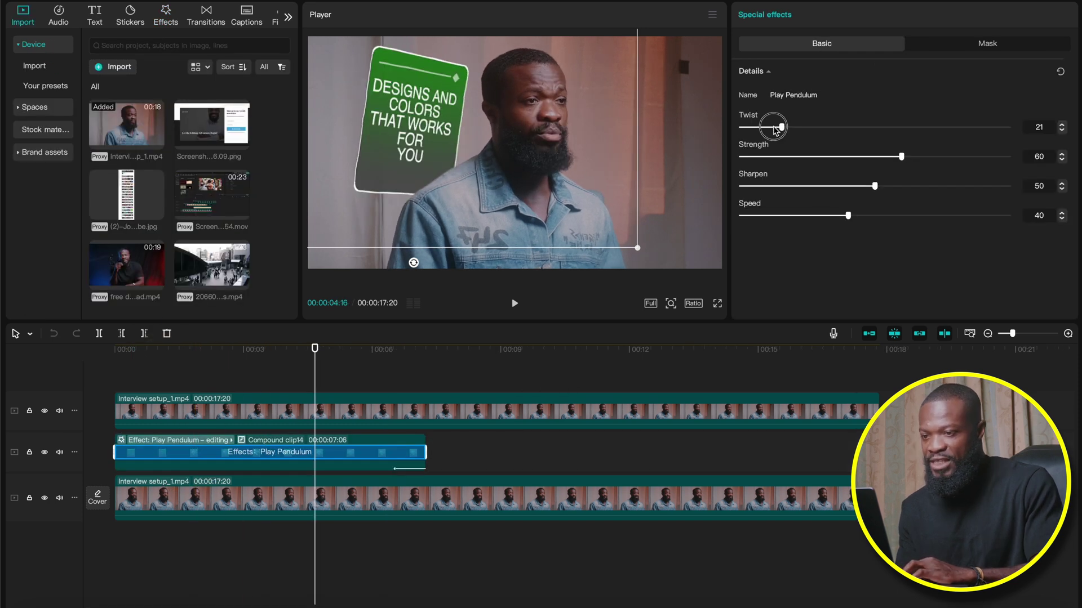
{"action": "left_click_drag", "start_coordinate": [774, 128], "coordinate": [728, 126]}
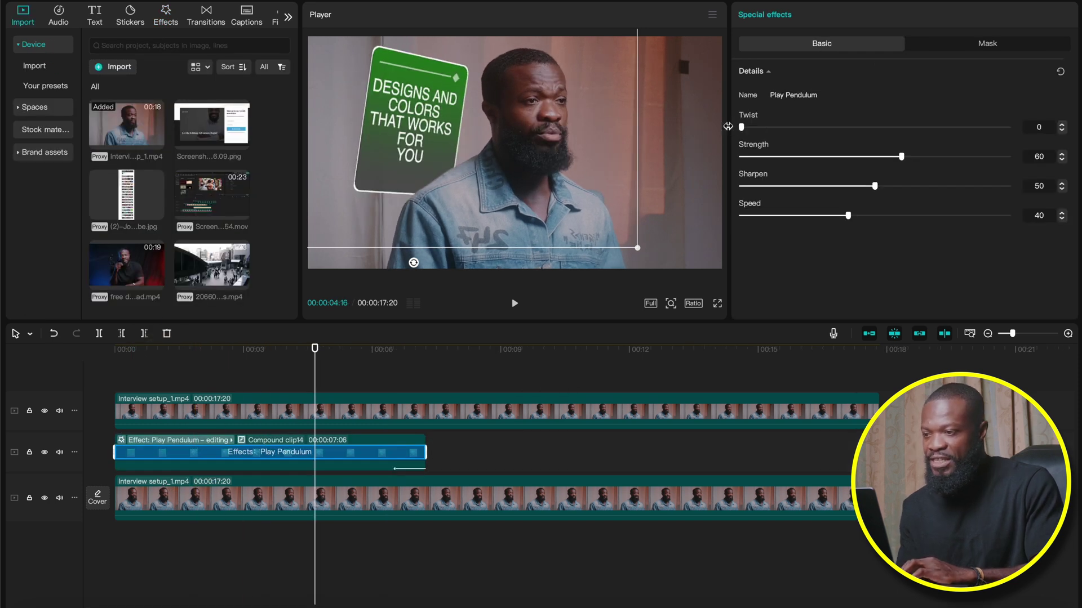
{"action": "left_click_drag", "start_coordinate": [860, 158], "coordinate": [756, 164]}
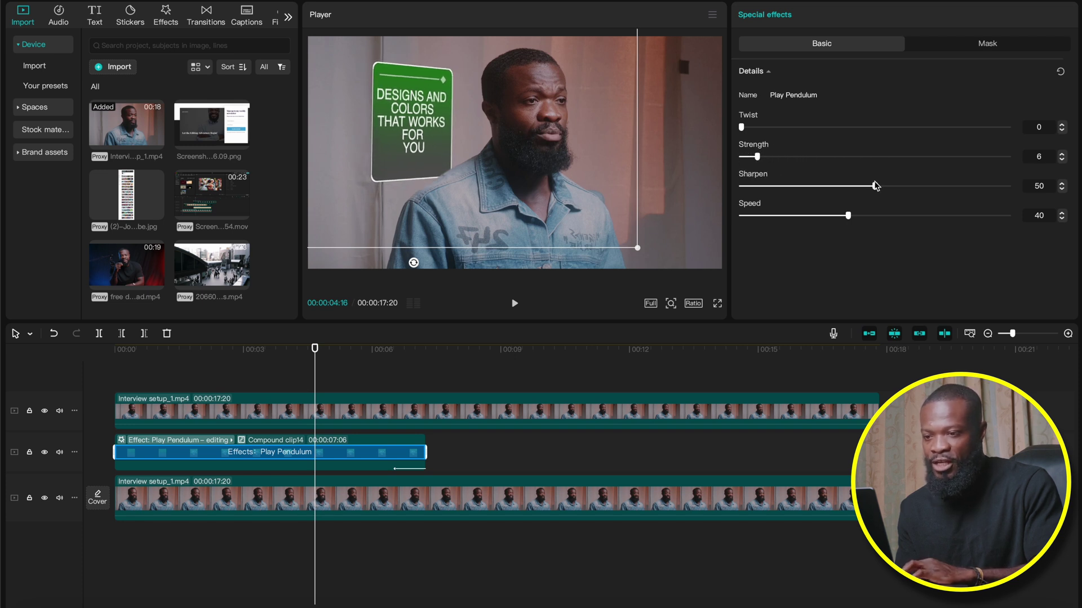
{"action": "left_click_drag", "start_coordinate": [875, 186], "coordinate": [713, 199]}
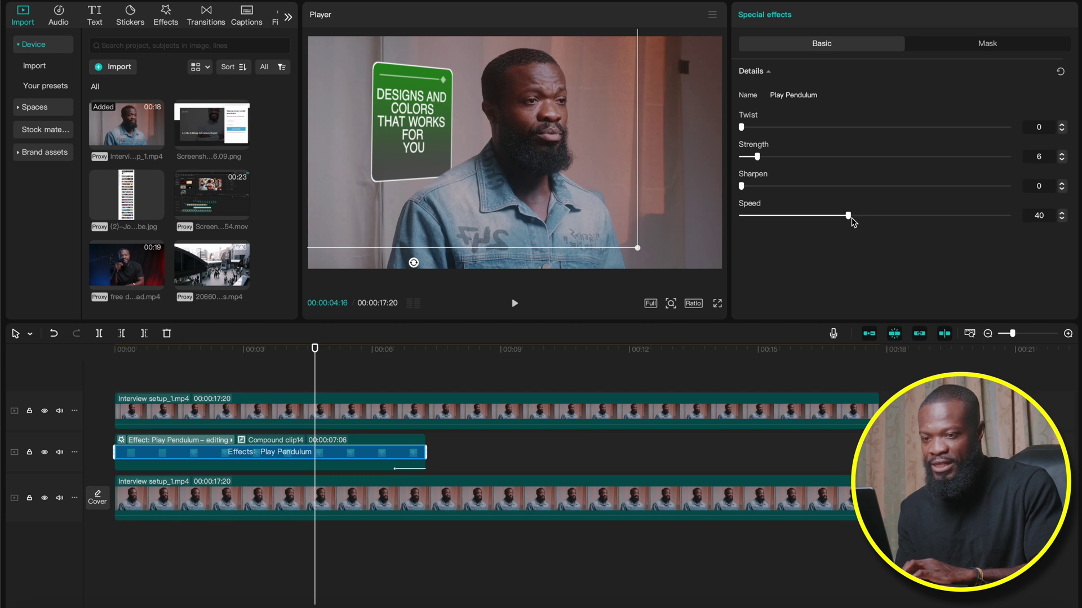
{"action": "left_click_drag", "start_coordinate": [852, 221], "coordinate": [805, 219]}
{"action": "left_click", "coordinate": [120, 351]}
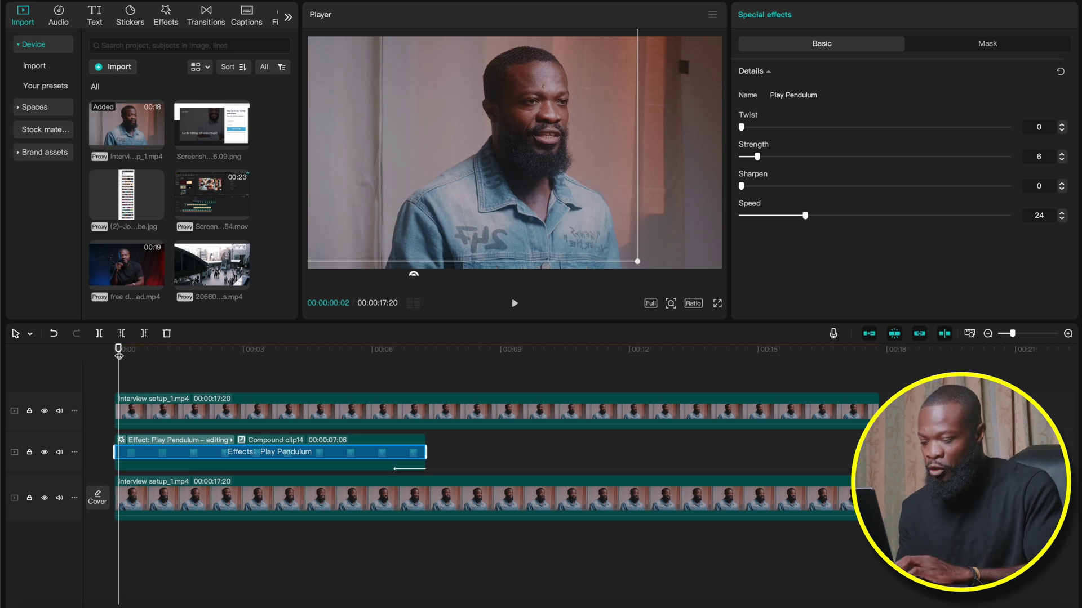
{"action": "key", "text": "space"}
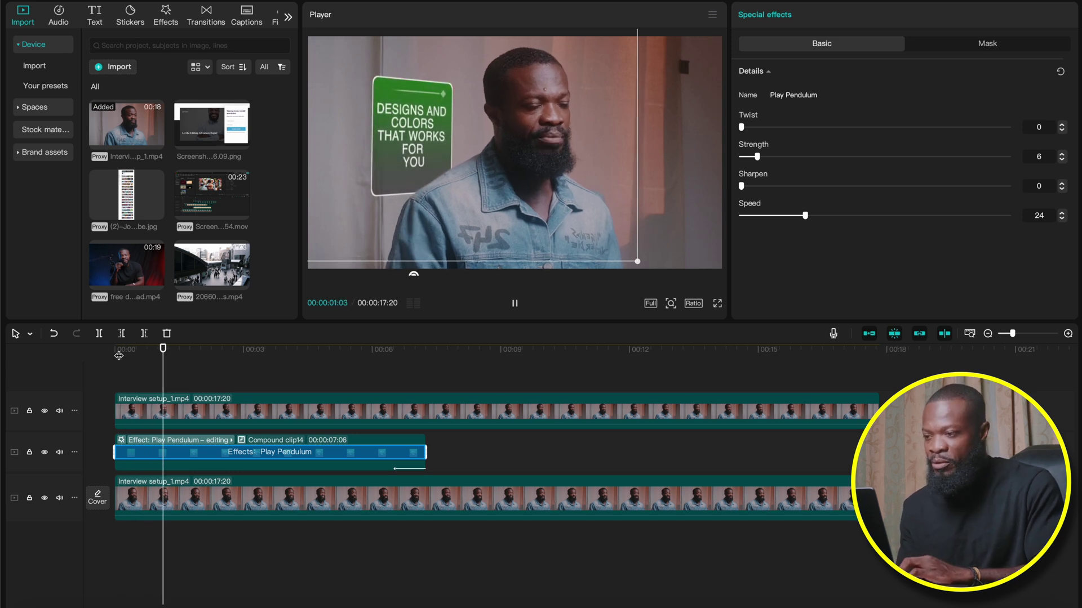